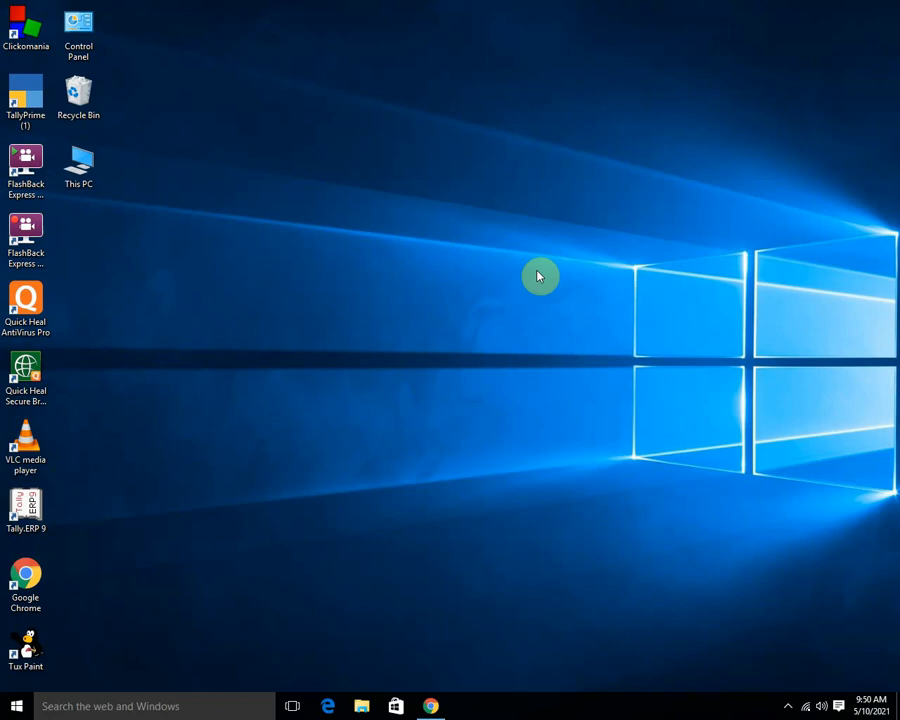
right_click(372, 346)
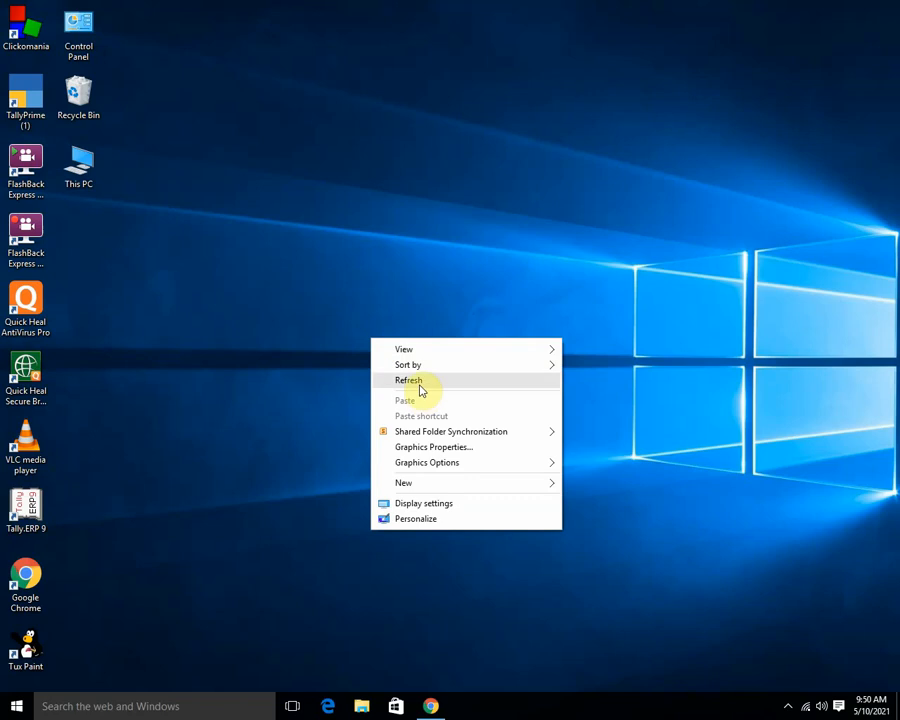
click(422, 380)
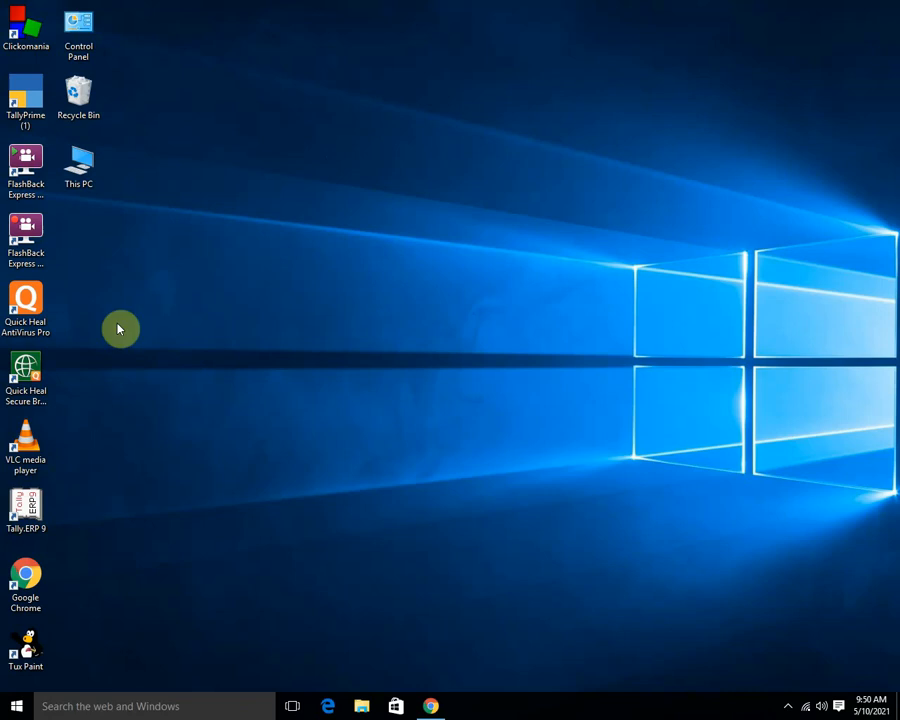
- Launch Tally.ERP 9 in Educational Mode and decline the TallyHelp fix for the company that cannot be opened
double_click(28, 515)
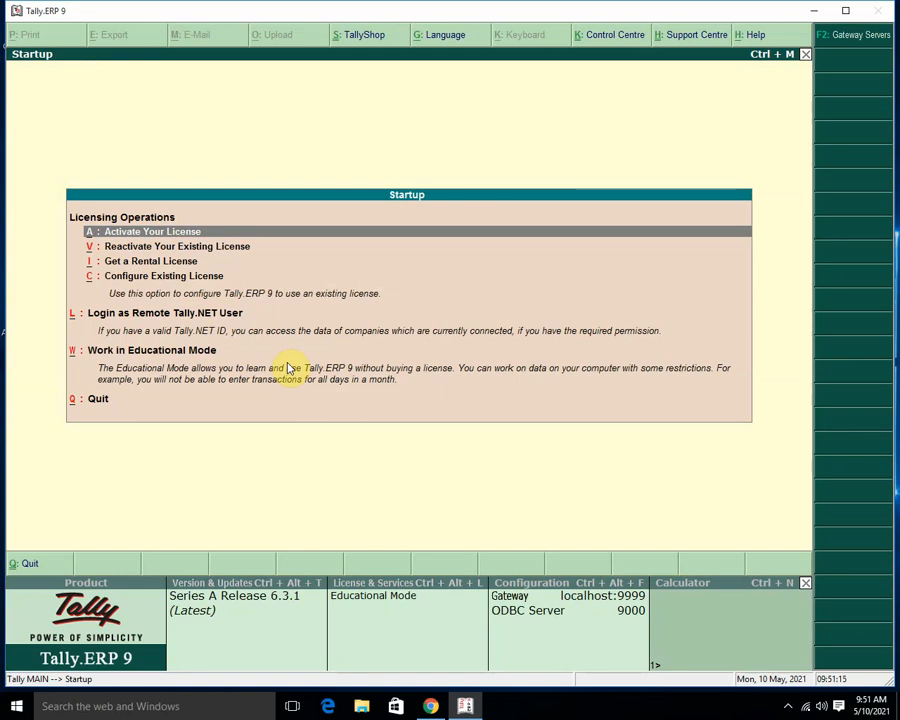
key(Down)
key(Down)
key(Down)
key(Down)
key(Down)
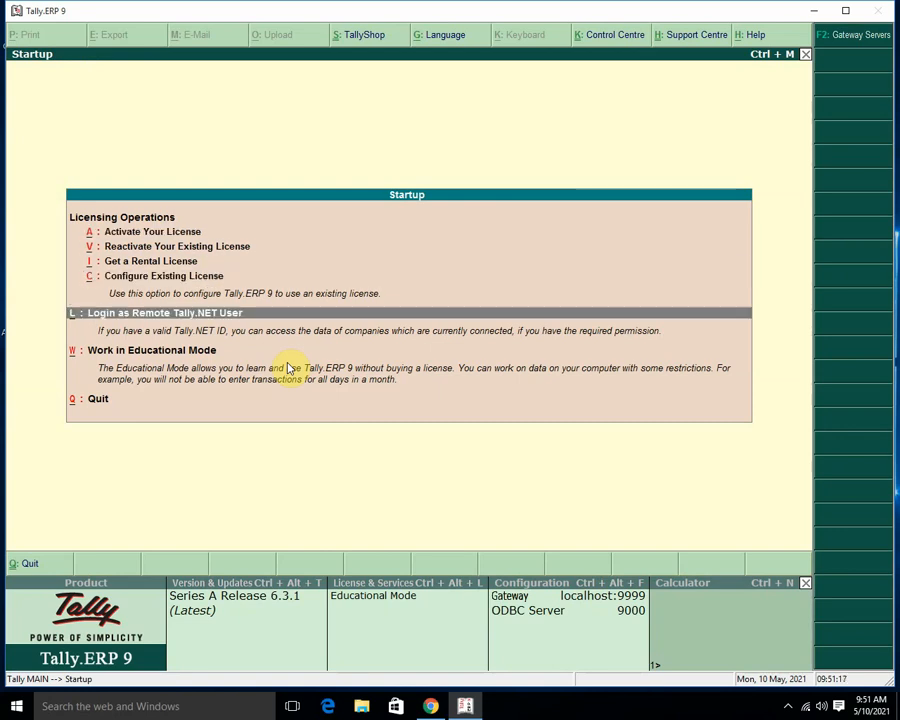
key(Return)
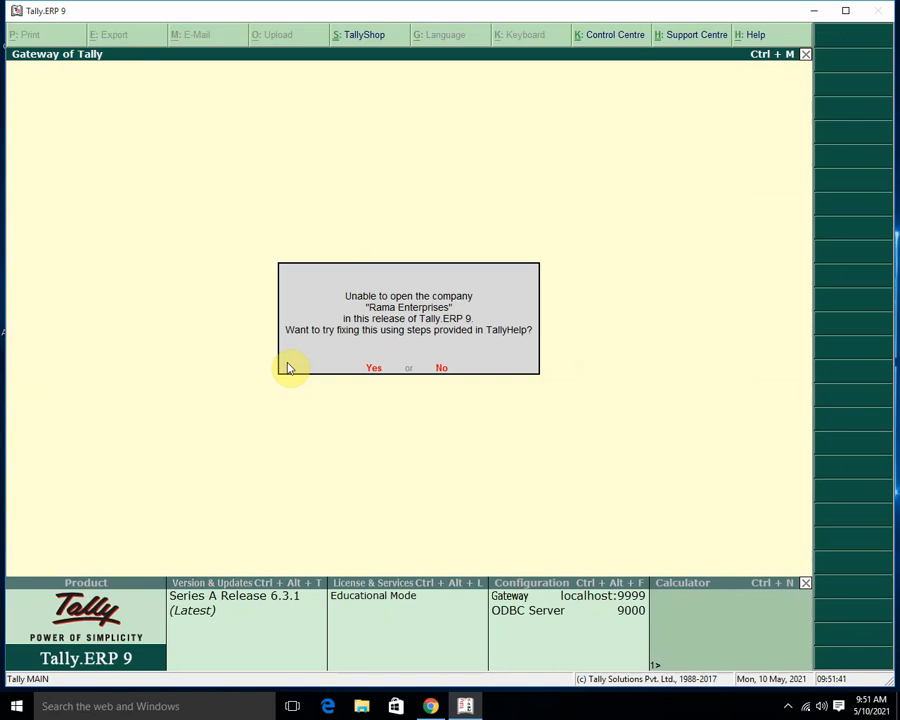
key(n)
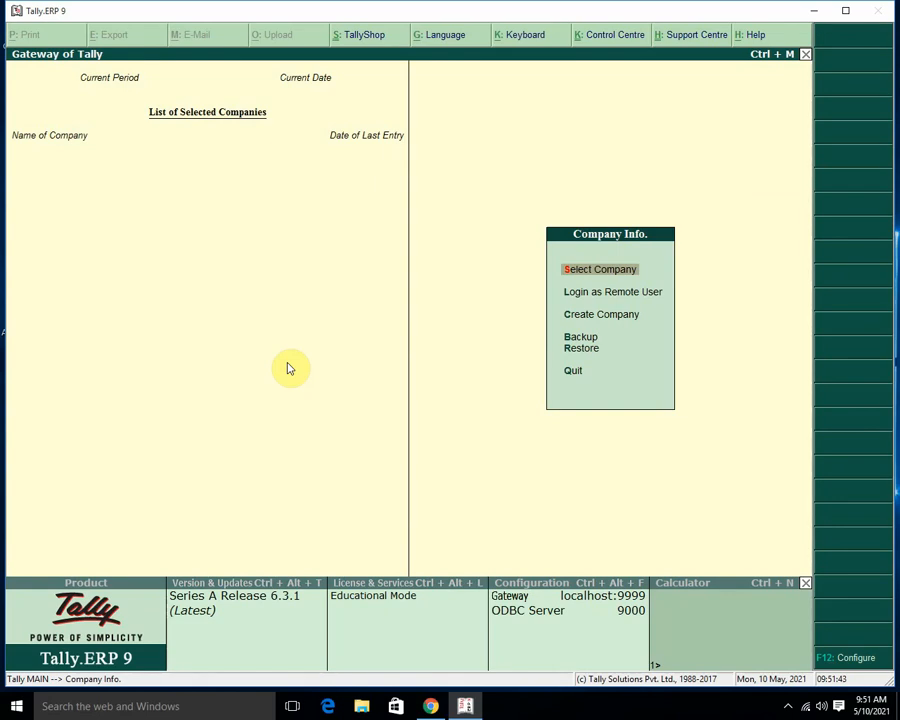
- Try to load the company Rama Enterprises, declining the offered TallyHelp fix
key(Return)
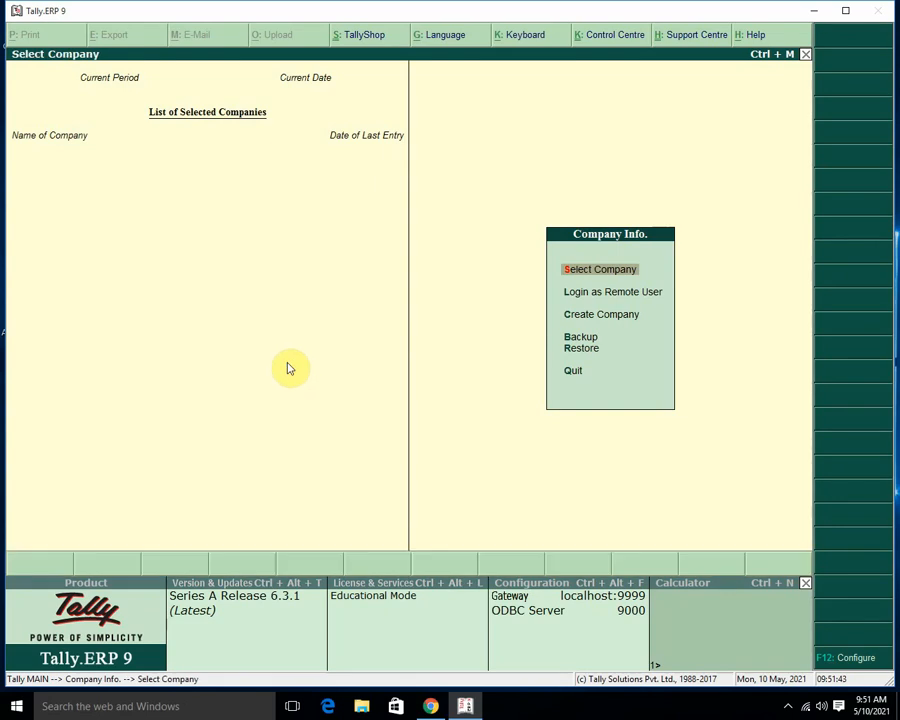
key(Return)
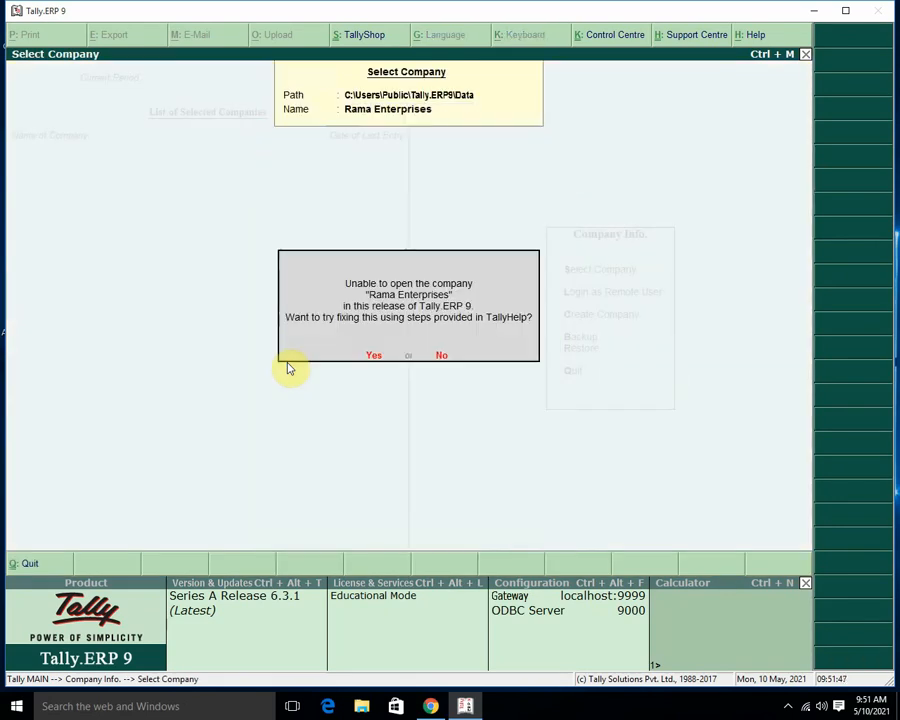
key(n)
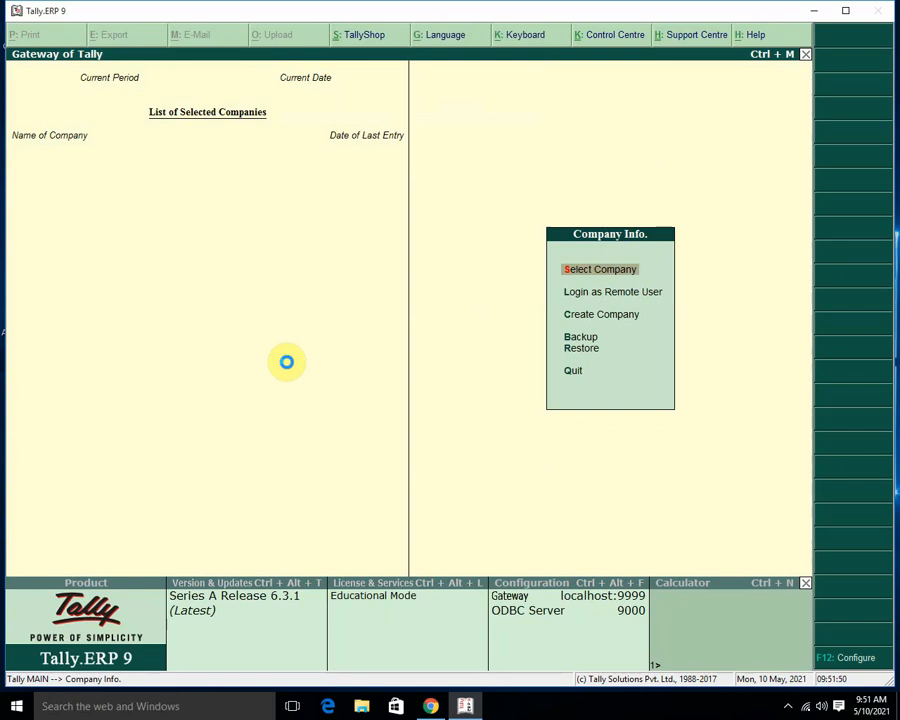
- Load the company Ram Sans with GST
key(Return)
key(Down)
key(Return)
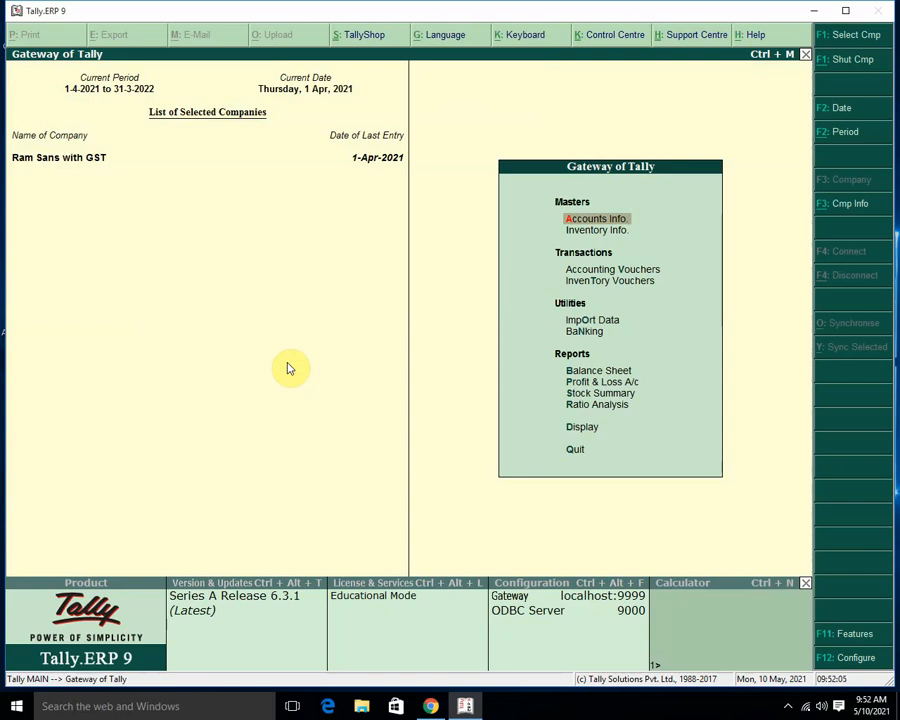
- Start a new sales voucher under Accounting Vouchers
key(Down)
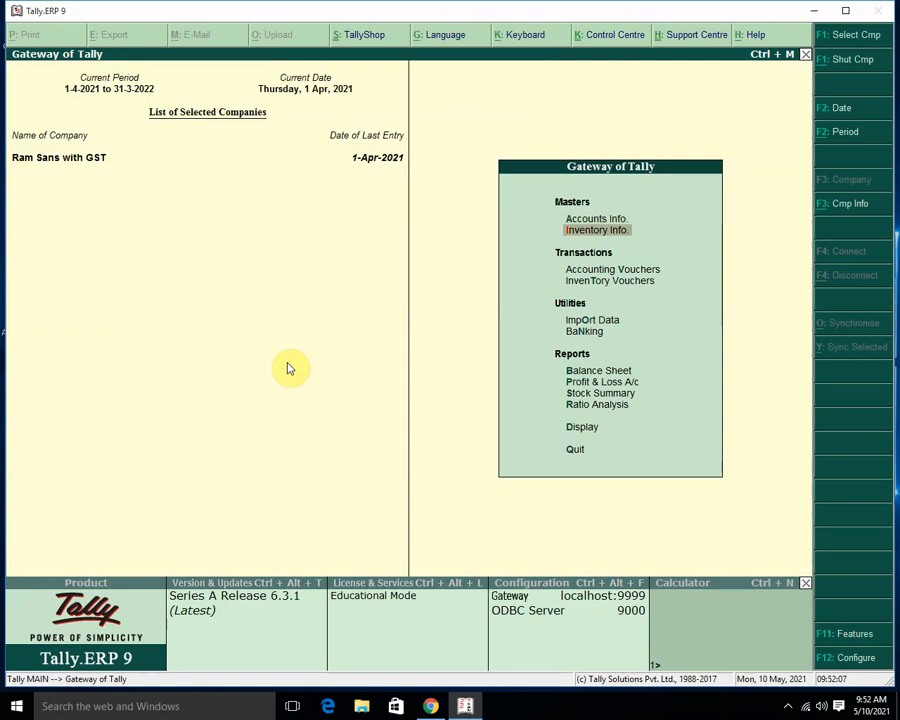
key(Down)
key(Return)
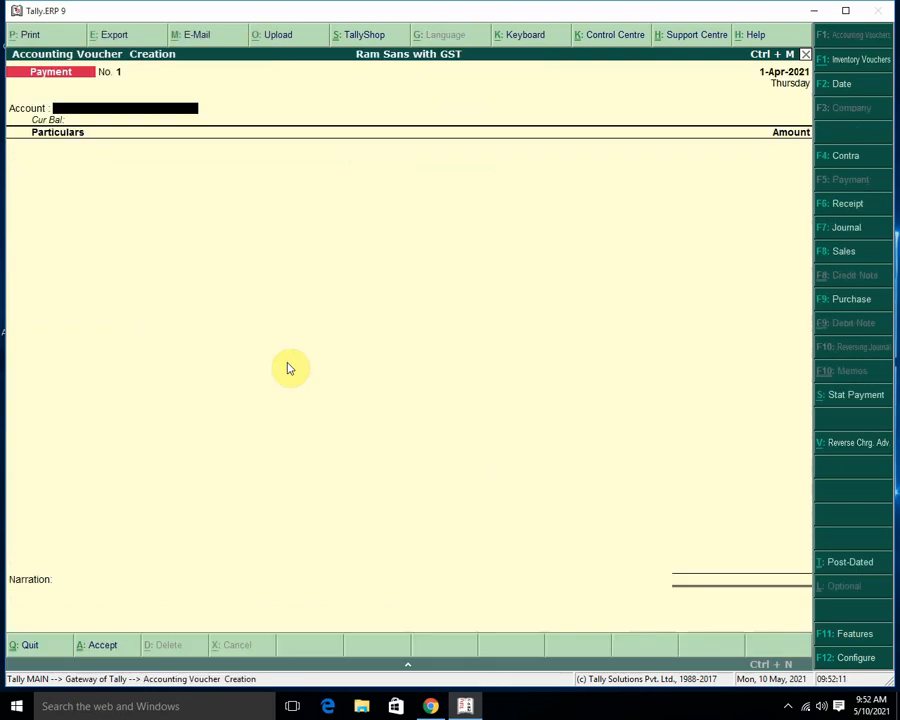
key(F8)
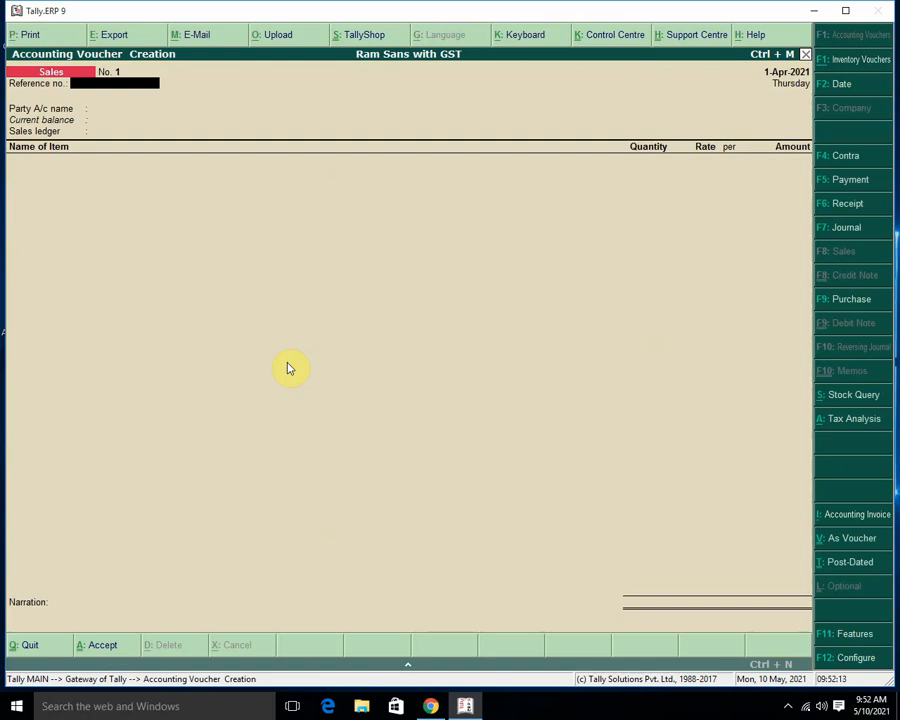
- Set the sales voucher's reference number to 2 and choose the debtor (Dr) ledger without the UP suffix as the party
text(2)
key(Return)
key(Return)
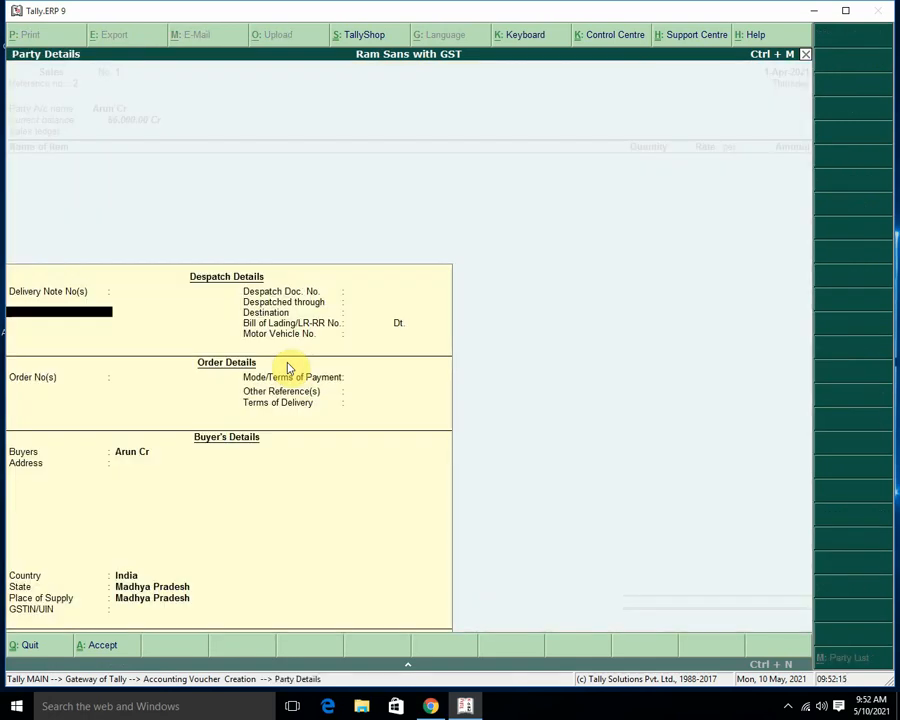
key(Escape)
key(Down)
key(Down)
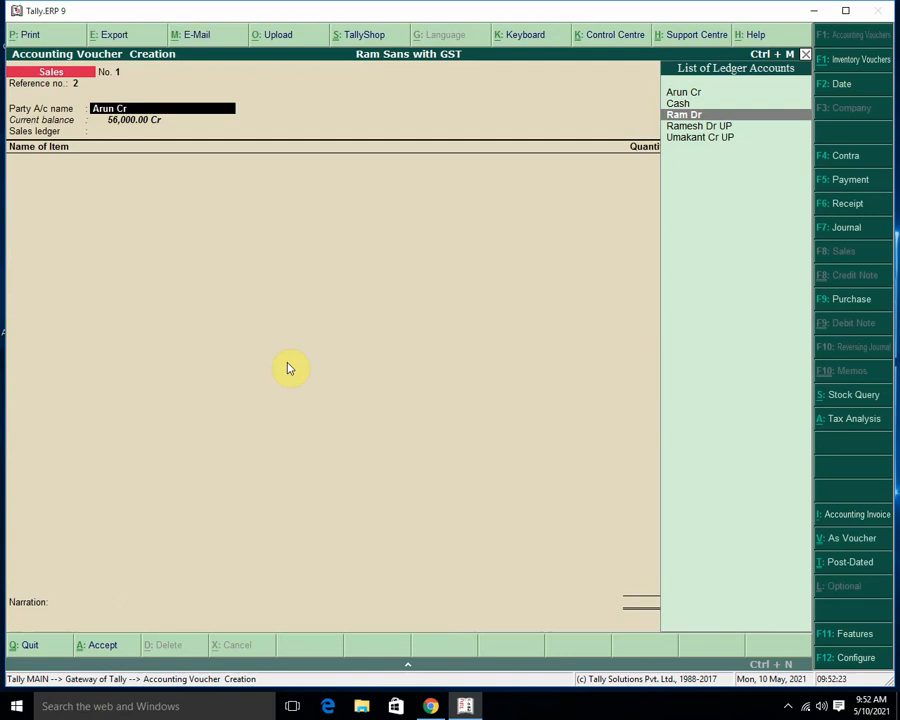
key(Return)
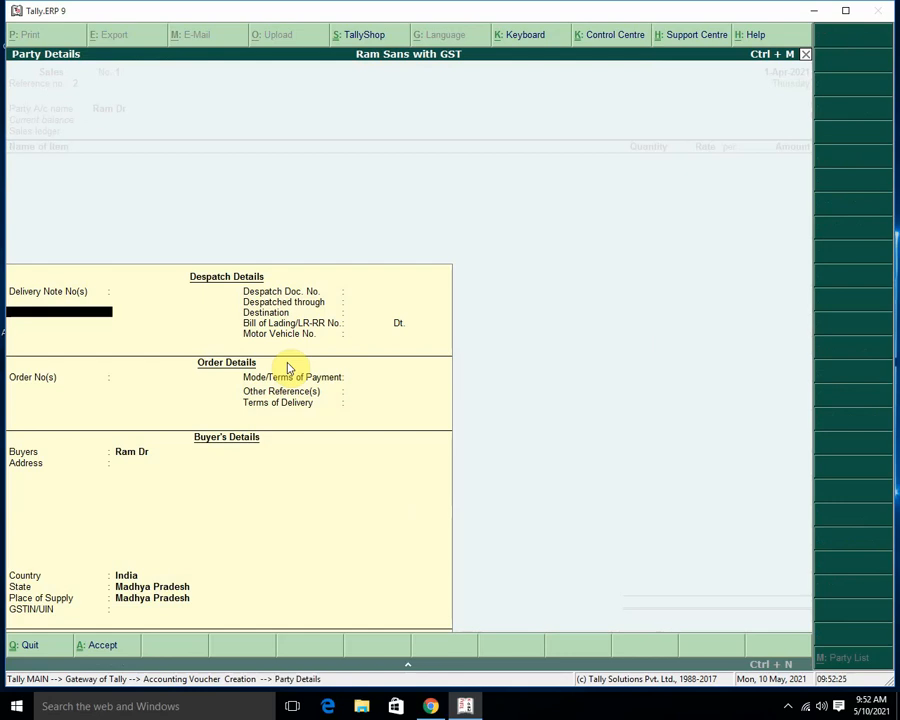
- Accept the party details with despatch, order and GSTIN fields blank and Madhya Pradesh as the place of supply
key(Return)
key(Return)
key(Return)
key(Return)
key(Return)
key(Return)
key(Return)
key(Return)
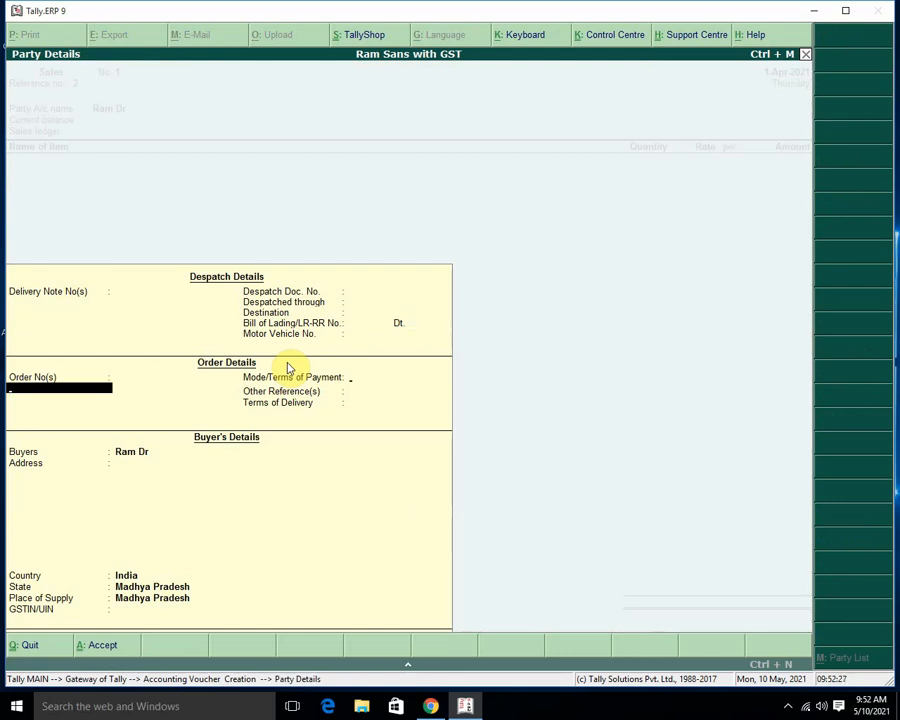
key(Return)
key(Return)
key(Return)
key(Return)
key(Return)
key(Return)
key(Return)
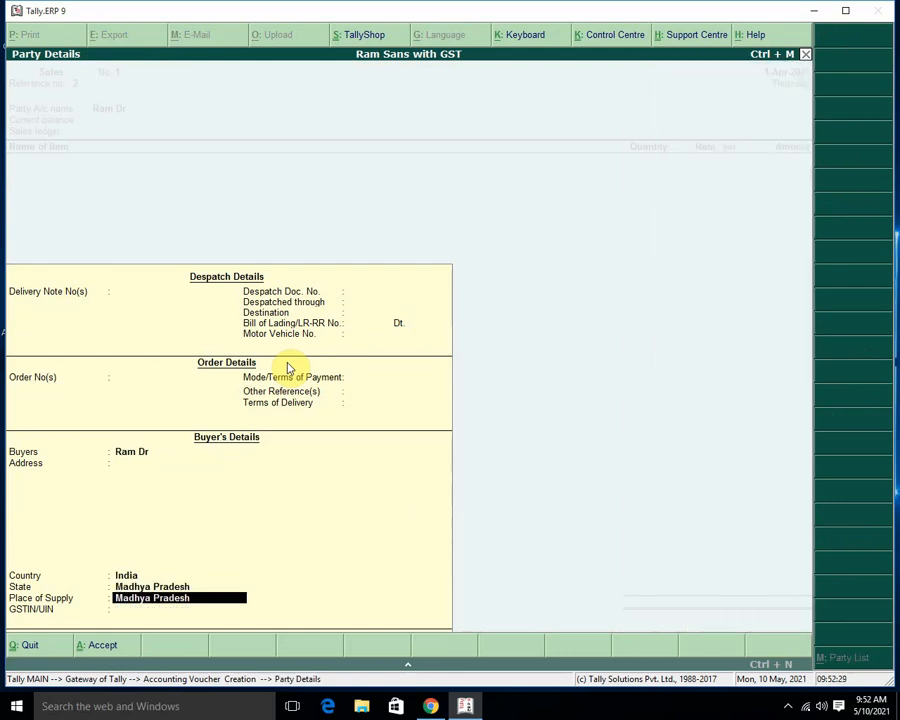
key(Return)
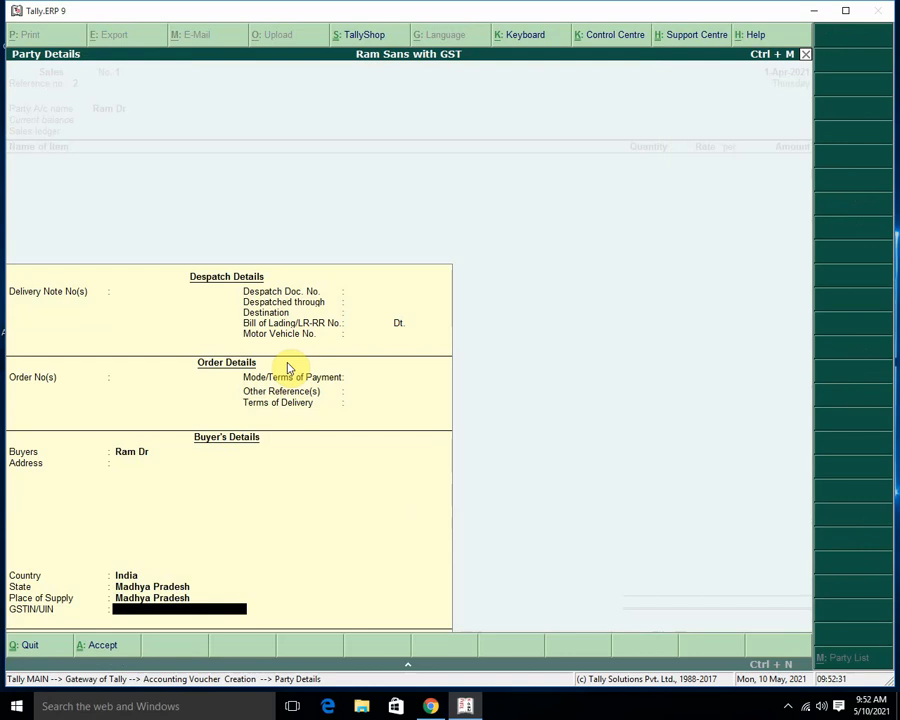
key(Return)
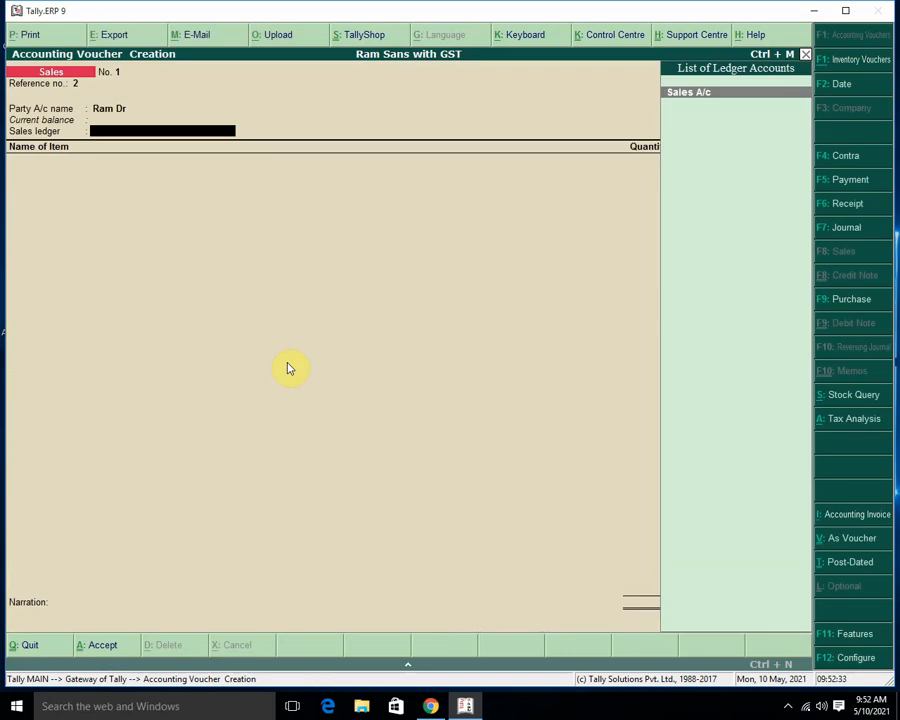
- Choose Sales A/c as the sales ledger and add 5 nos of Computer at a rate of 10,000
key(Return)
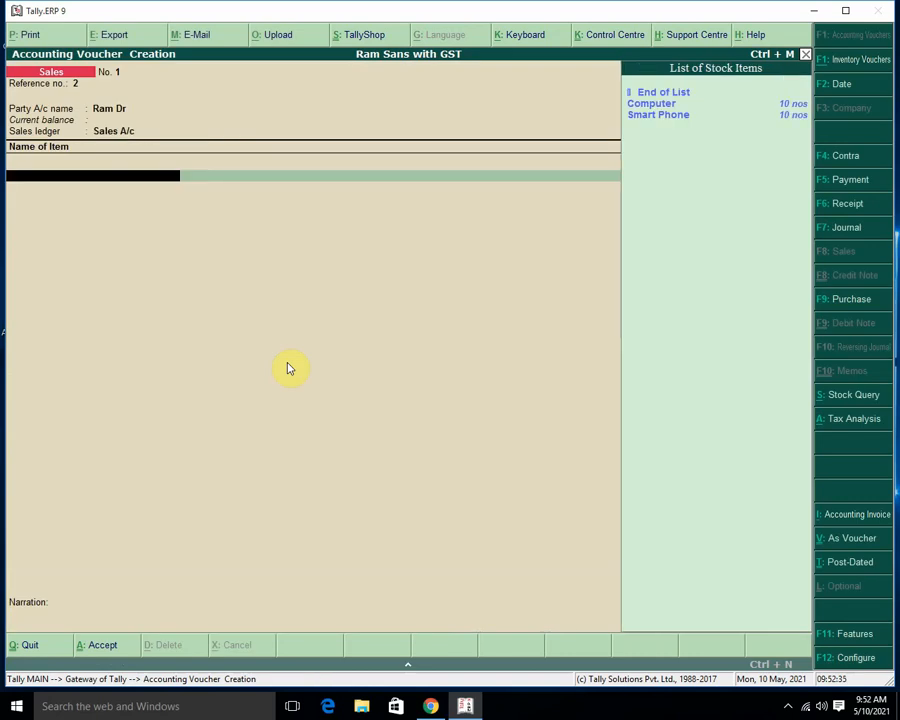
key(Return)
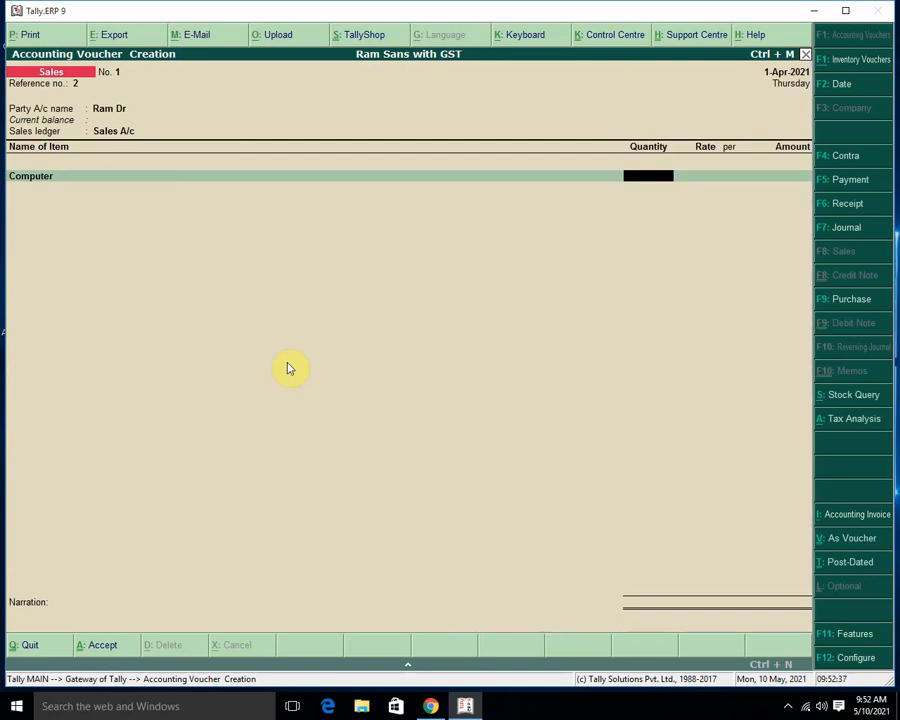
text(5)
key(Return)
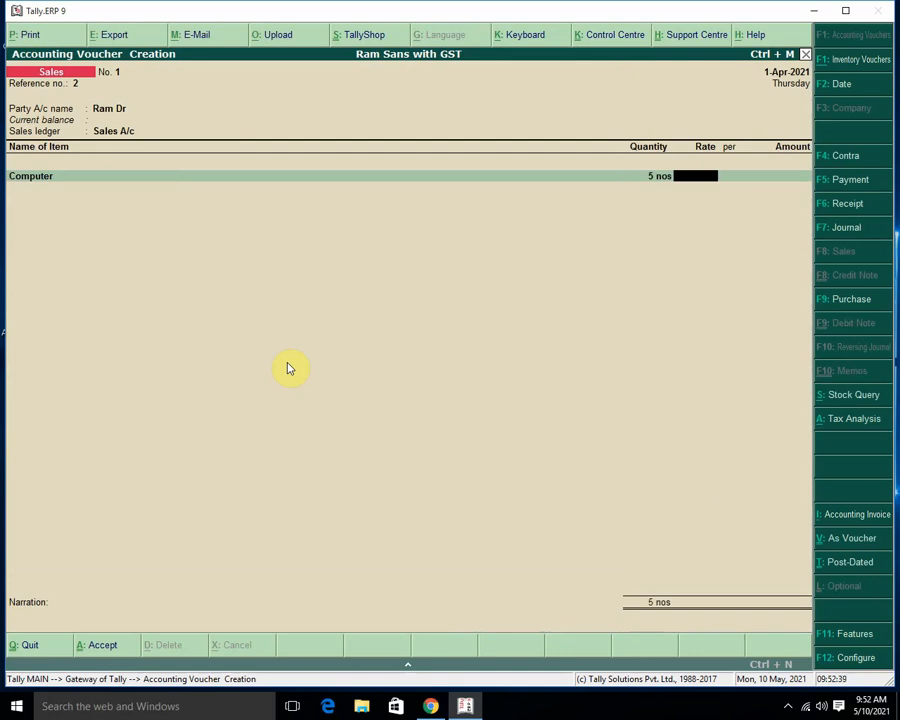
text(10000)
key(Return)
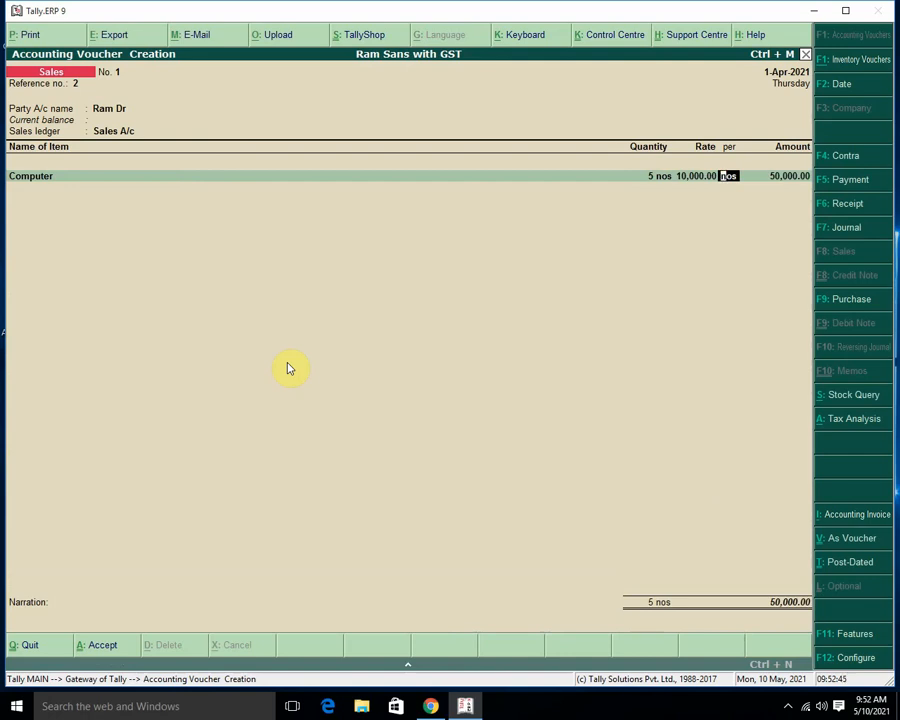
key(Return)
key(Return)
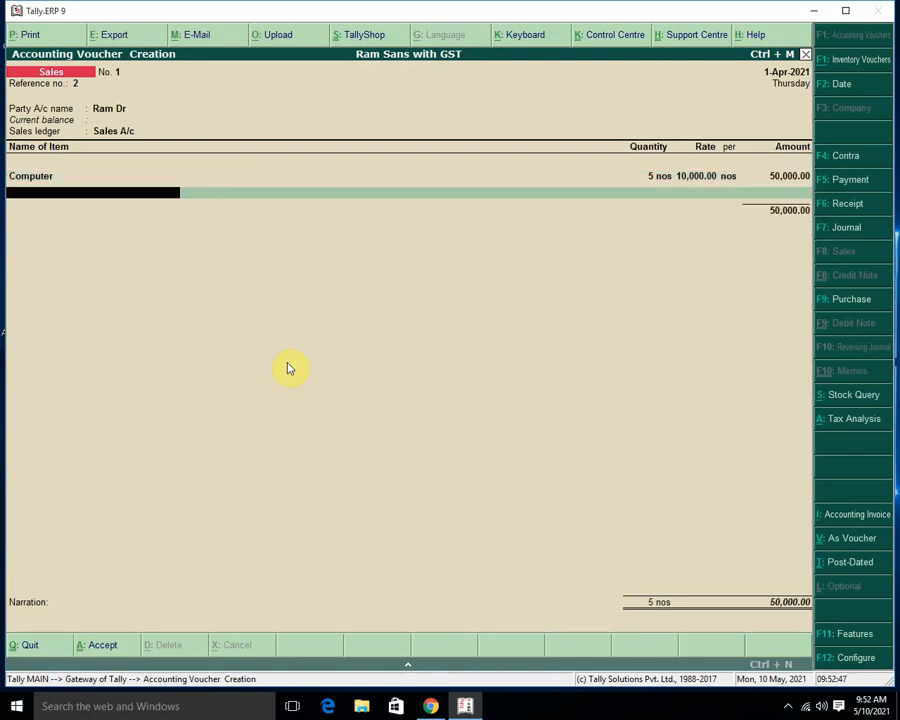
- End the item list and, from the additional ledger line below it, start a new ledger named Output CGST under Duties & Taxes
key(Return)
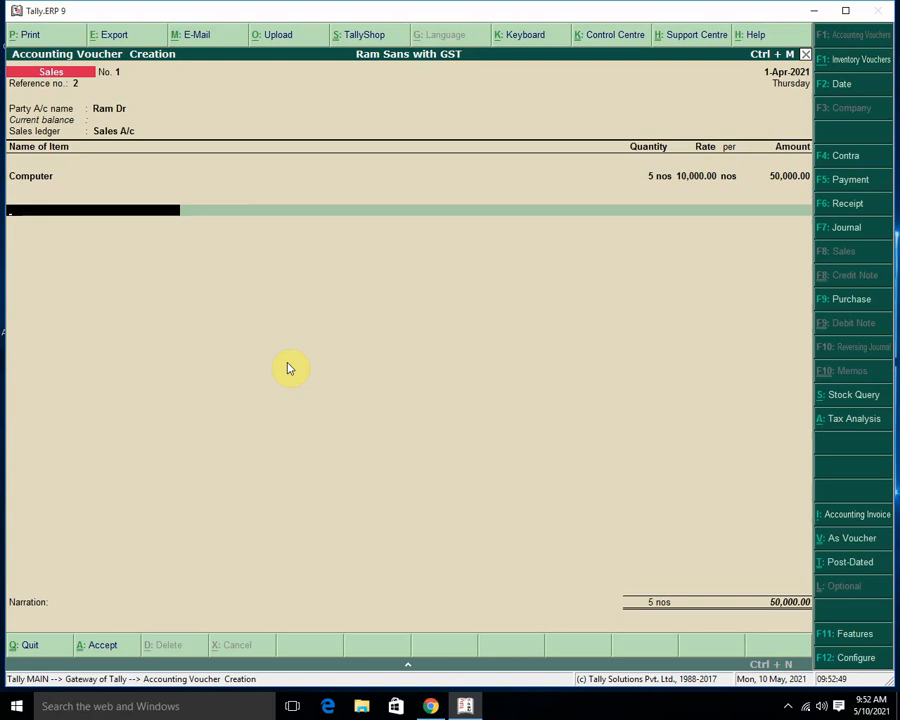
key(Return)
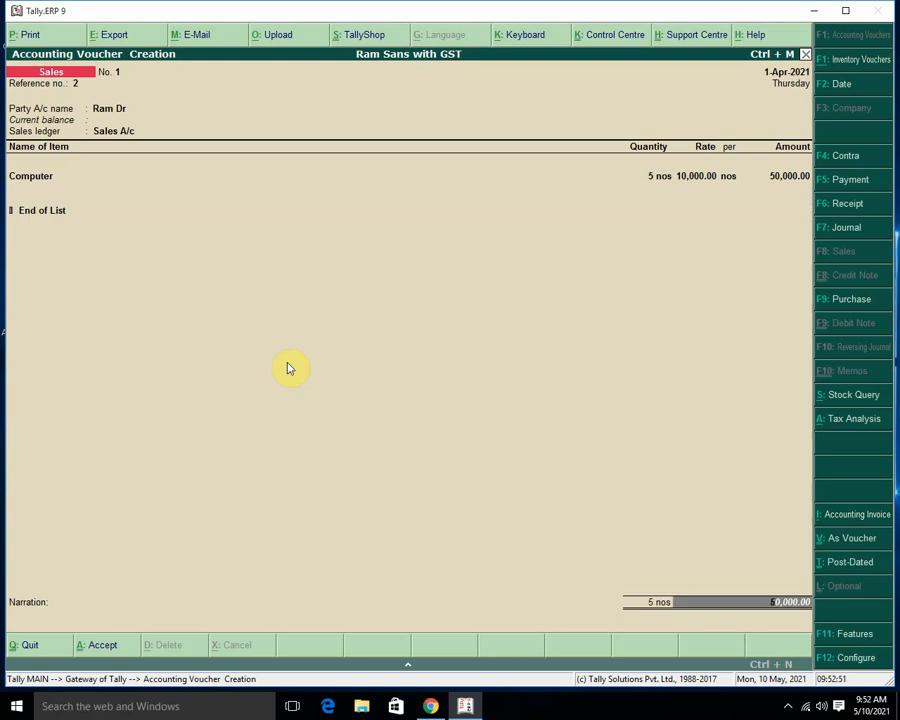
key(BackSpace)
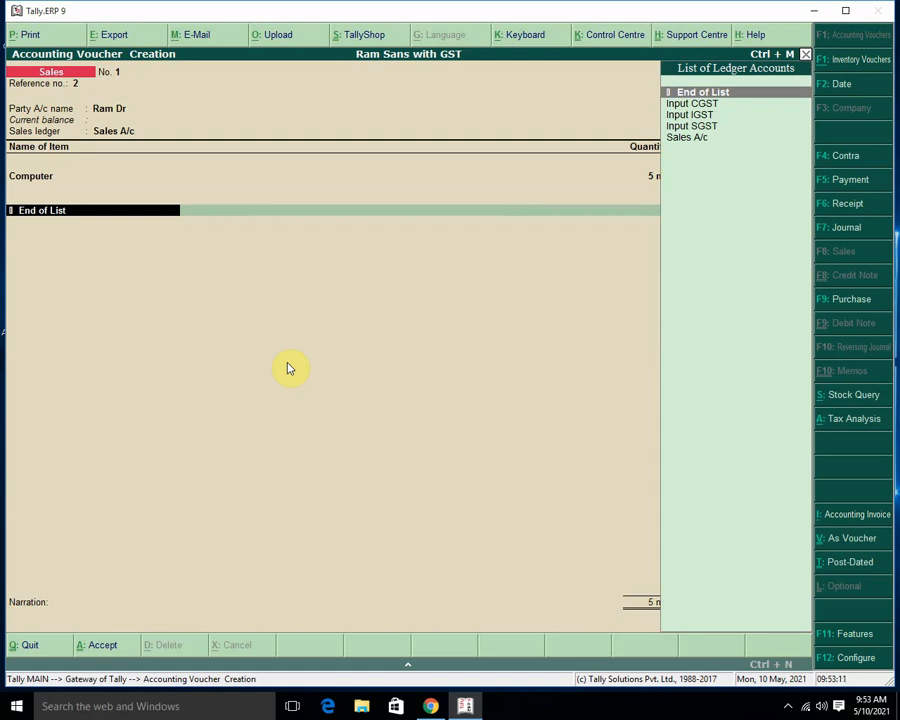
key(alt+c)
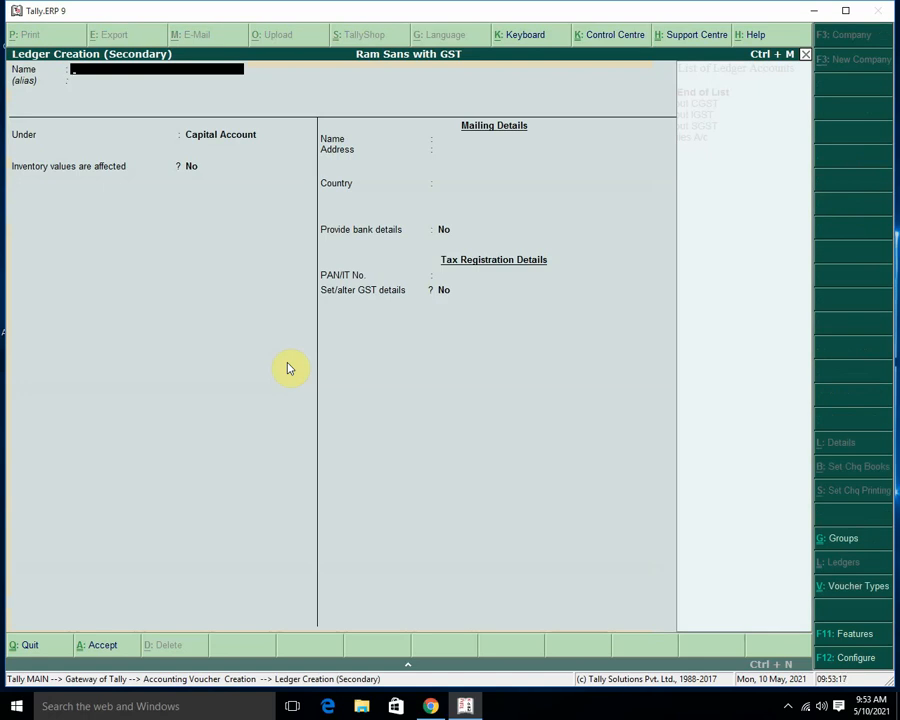
text(Output CGST)
key(Return)
key(Return)
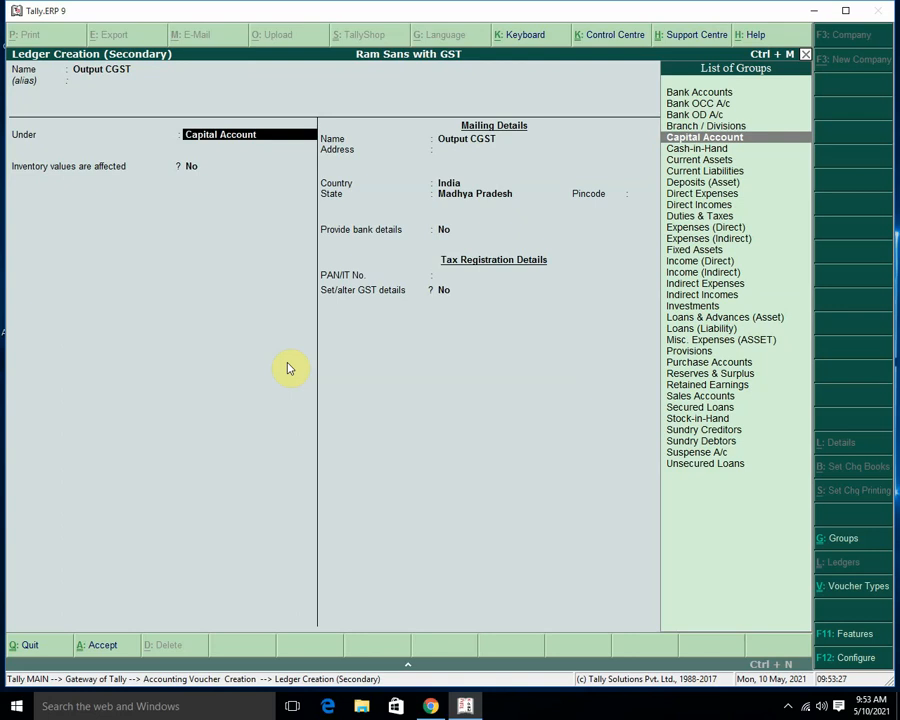
text(Du)
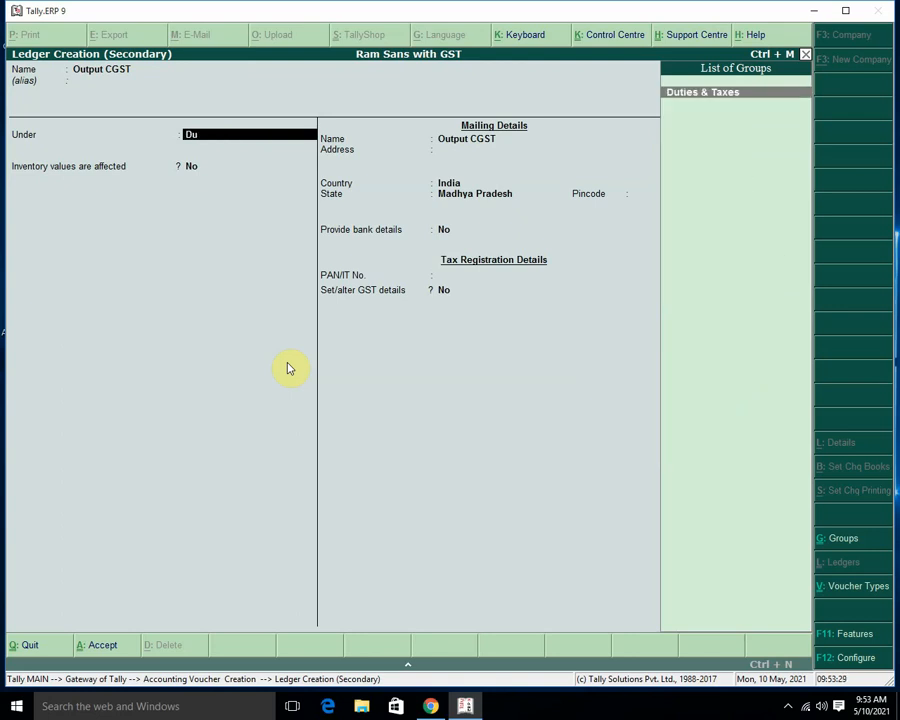
key(Return)
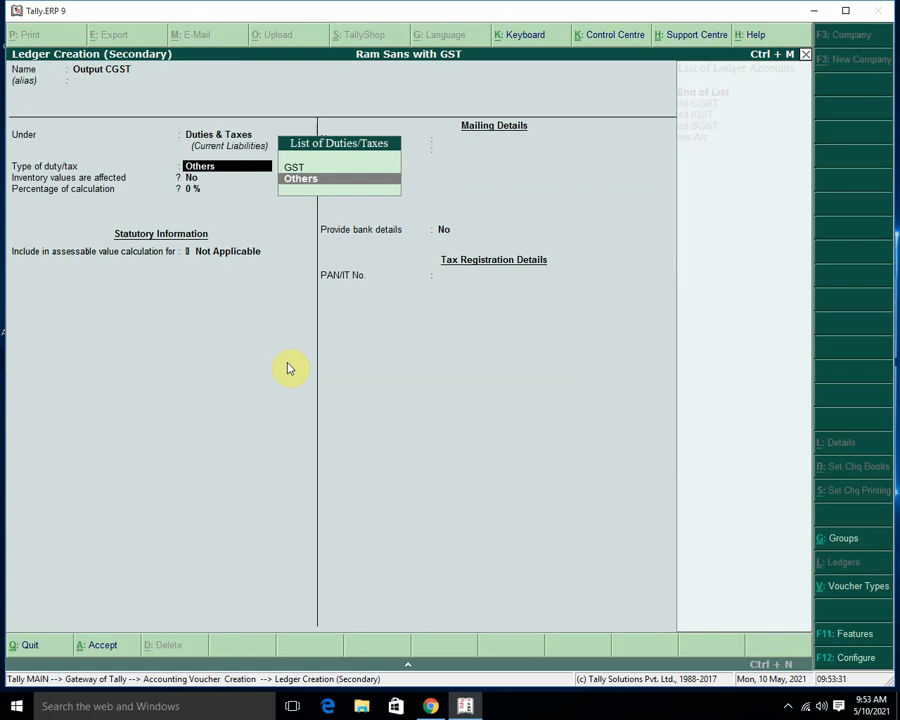
- Set the Output CGST ledger's type of duty/tax to GST with Central Tax, leaving the percentage of calculation at 0 %
key(Up)
key(Return)
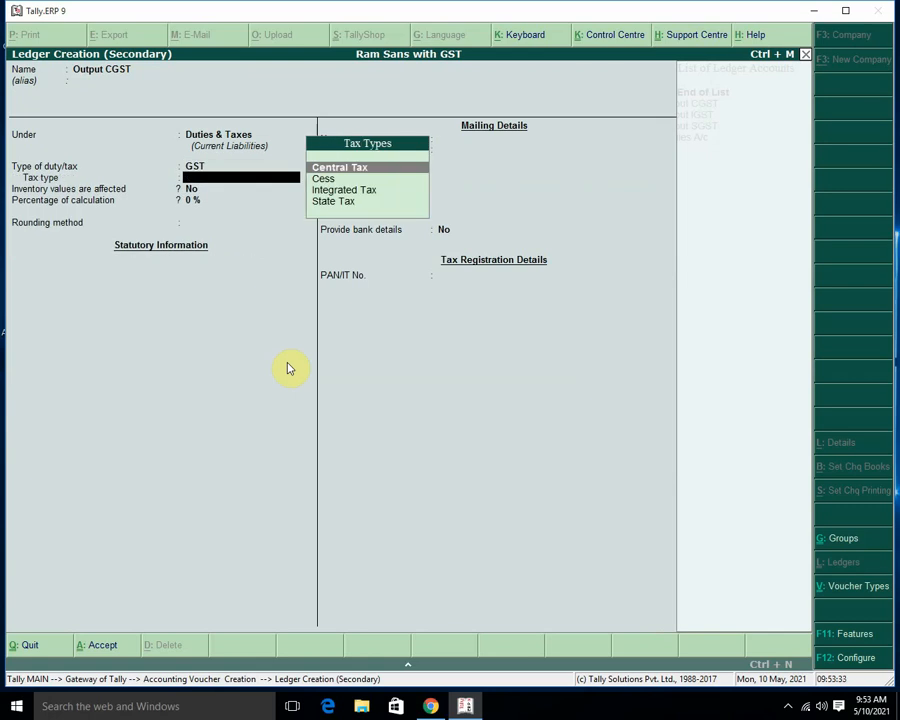
key(Down)
key(Up)
key(Return)
key(Return)
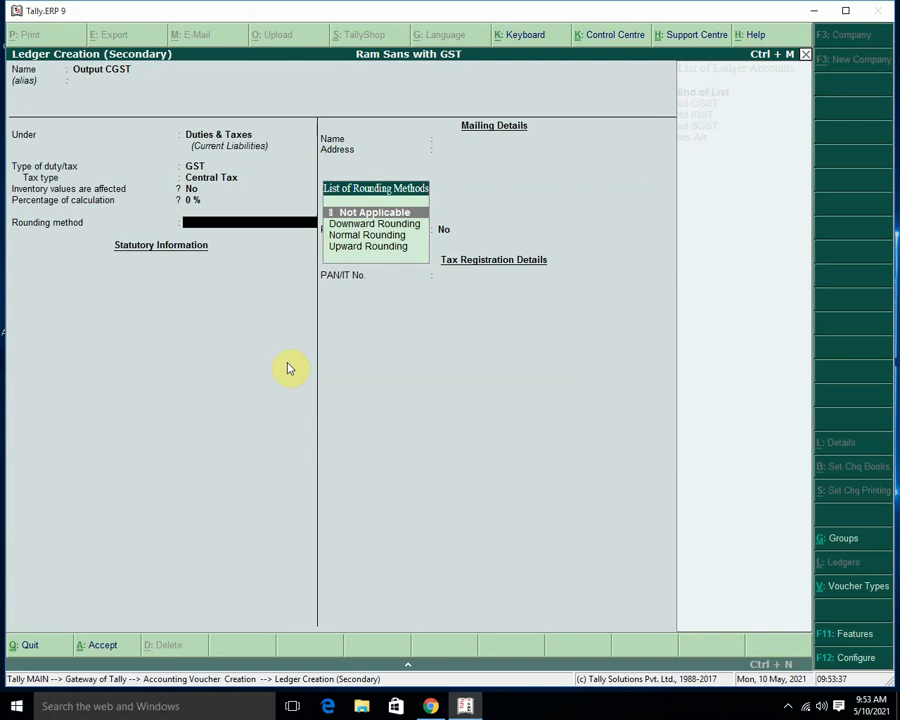
- Give Output CGST the Normal Rounding method, save the ledger without bank details and accept its tax amount in the voucher
key(Down)
key(Down)
key(Return)
key(Return)
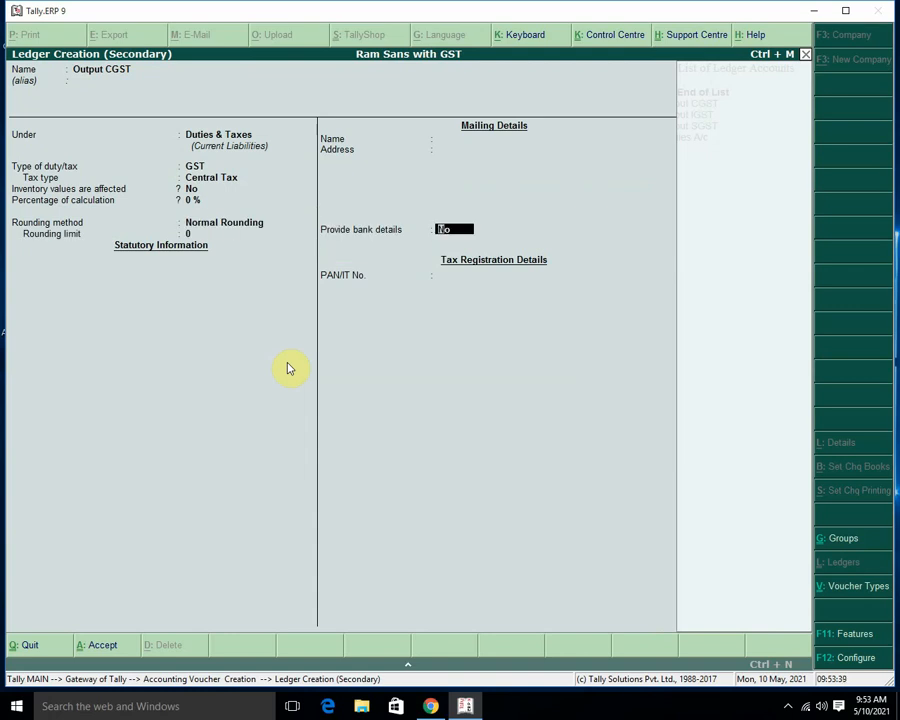
key(Return)
key(Return)
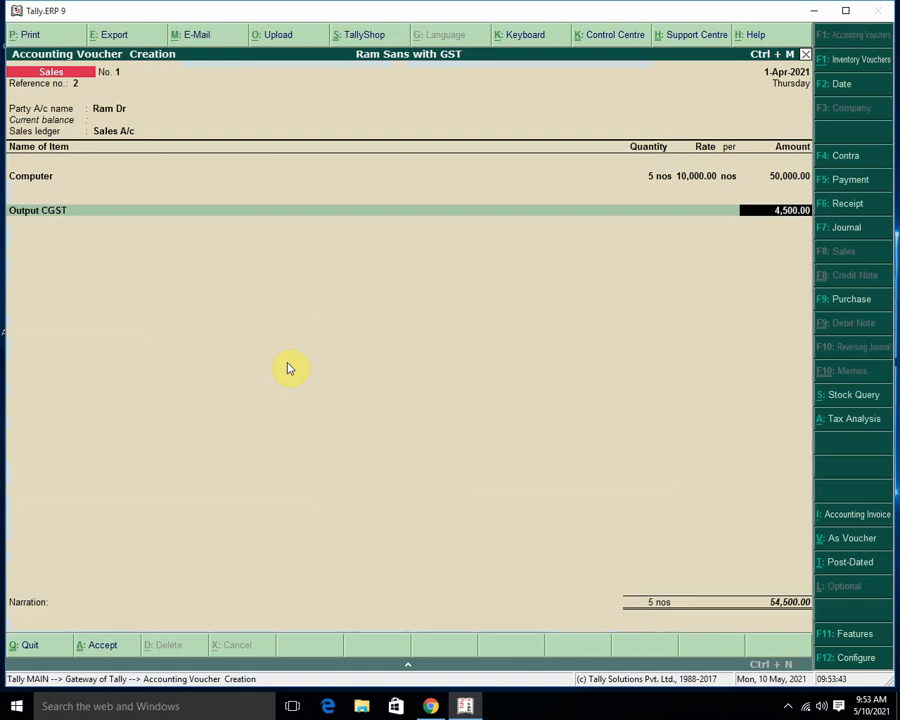
key(Return)
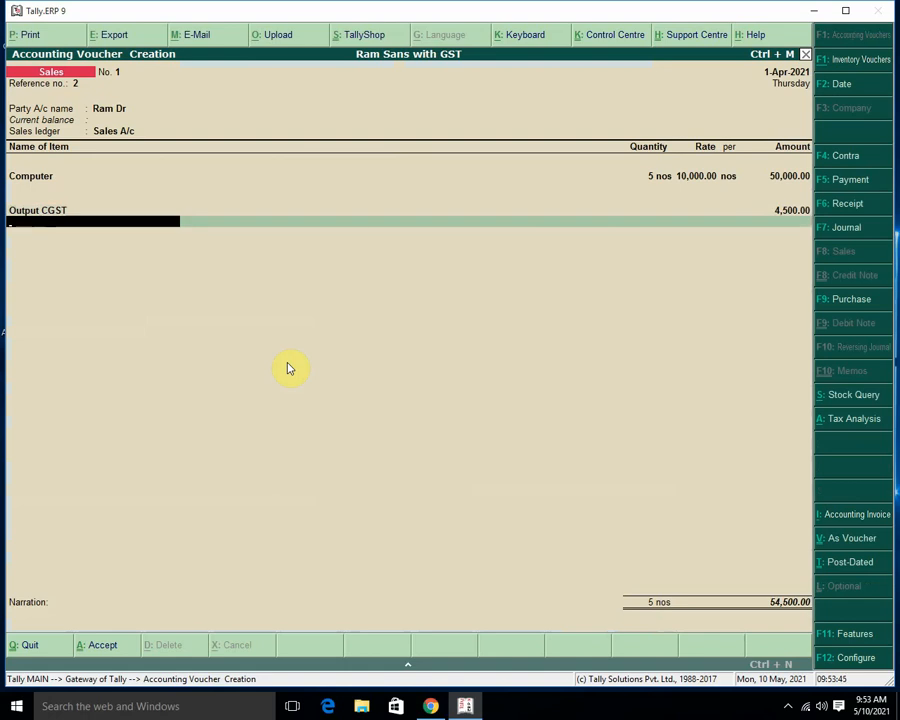
- From the voucher's next ledger line, start a new ledger named Output SGST under Duties & Taxes
key(alt+c)
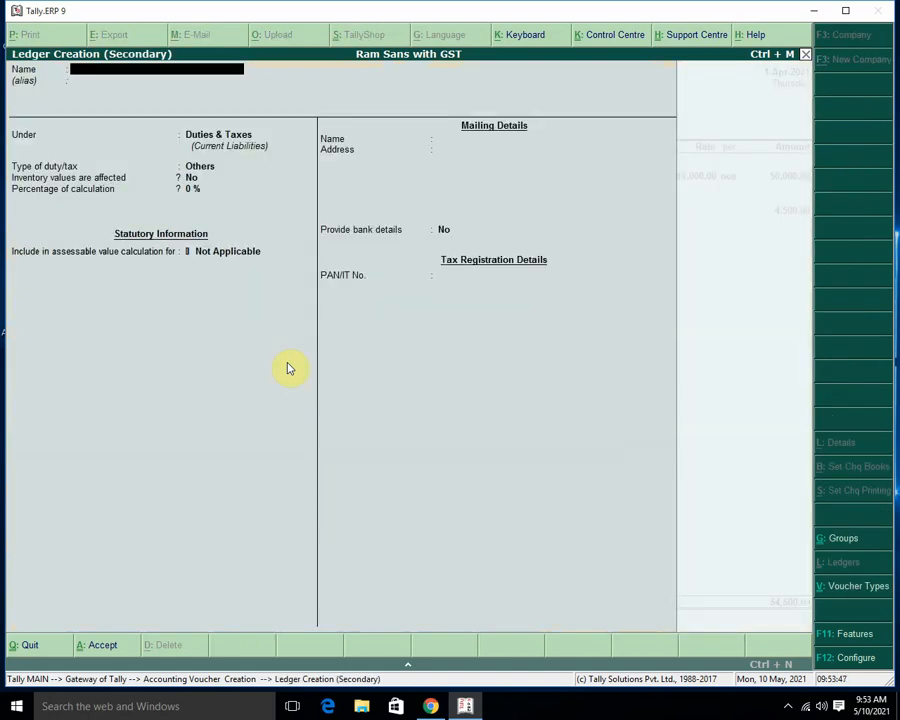
text(Output SGST)
key(Return)
key(Return)
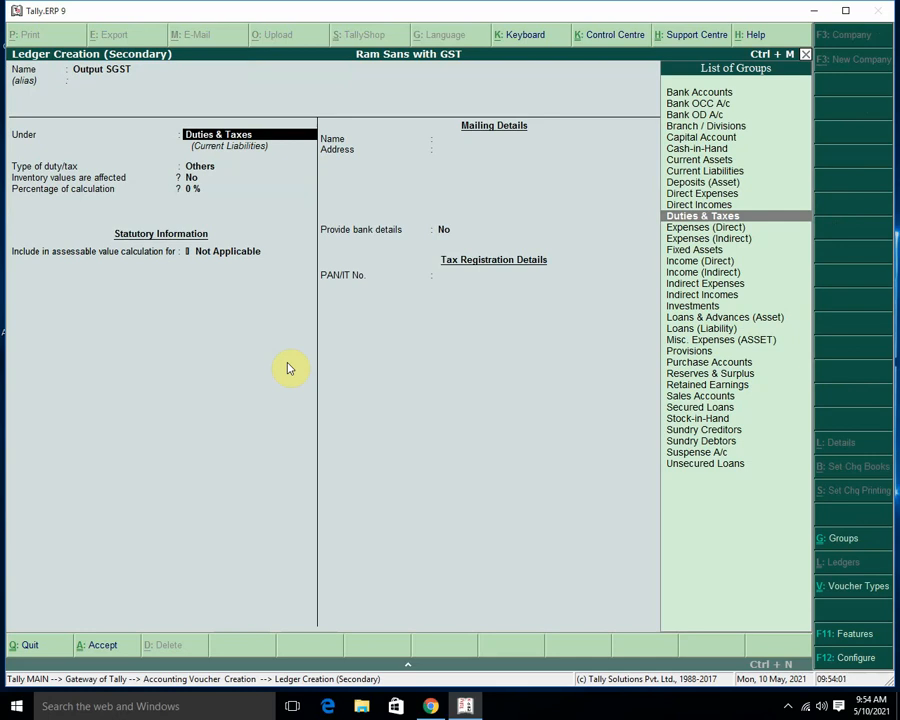
key(Return)
- Set Output SGST to GST with State Tax and no rounding method, save the ledger and accept its tax amount in the voucher
key(Up)
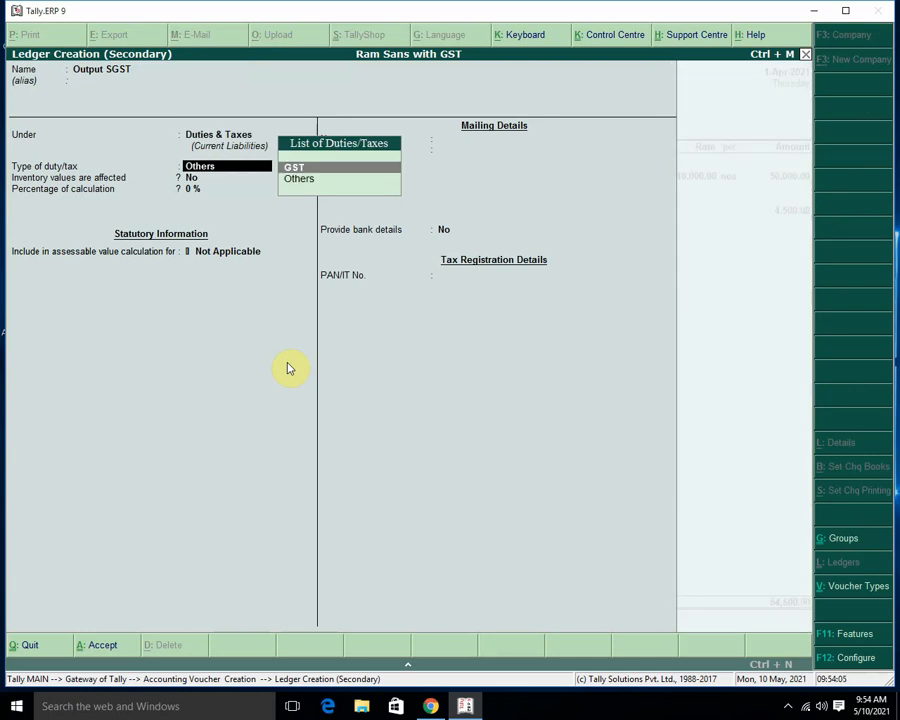
key(Return)
key(Down)
key(Down)
key(Down)
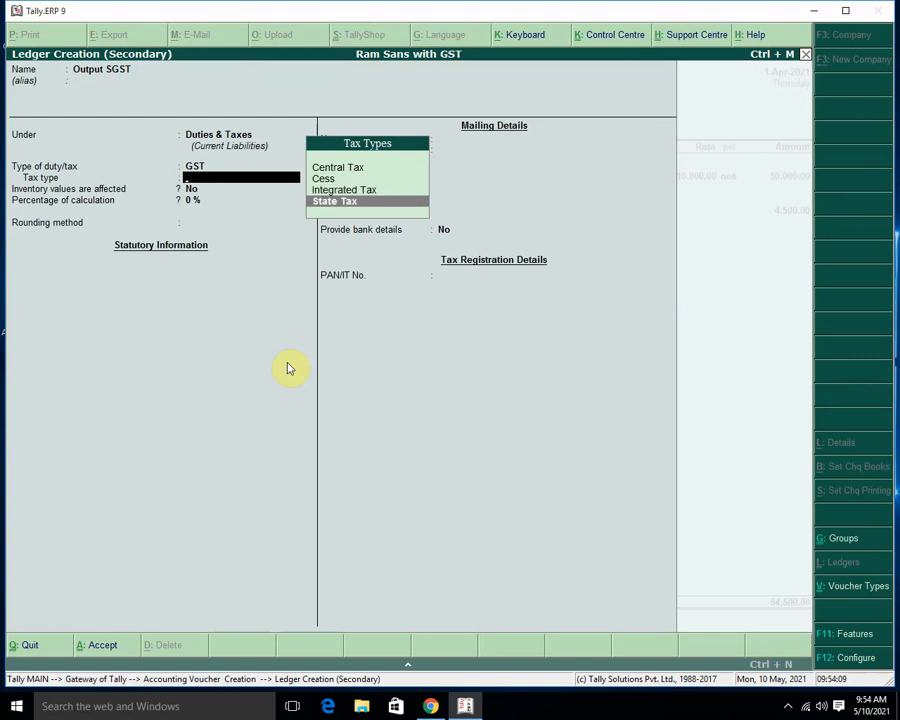
key(Return)
key(Return)
key(Return)
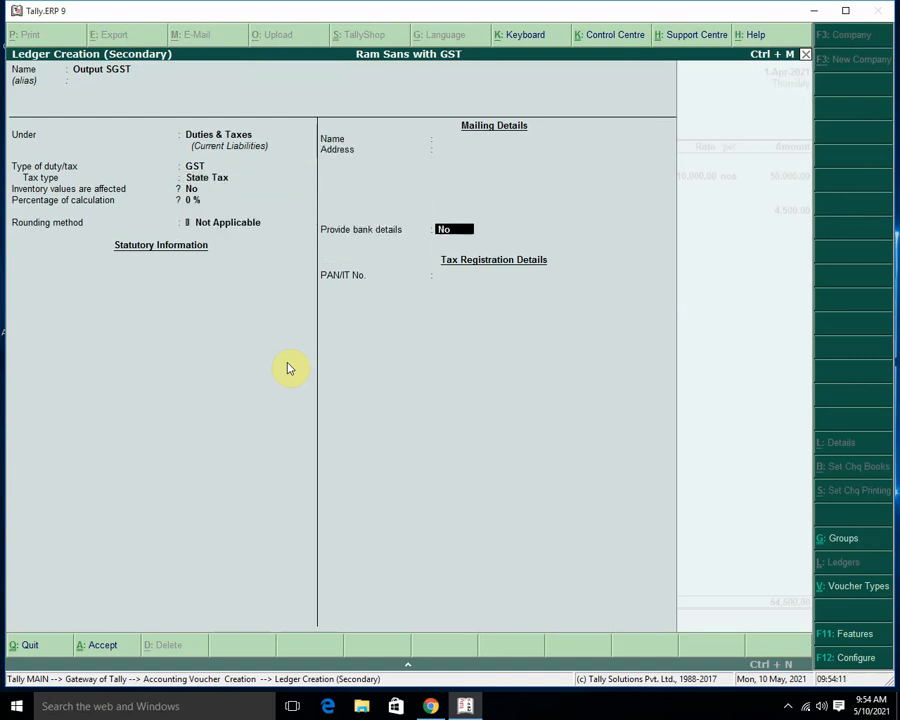
key(Return)
key(Return)
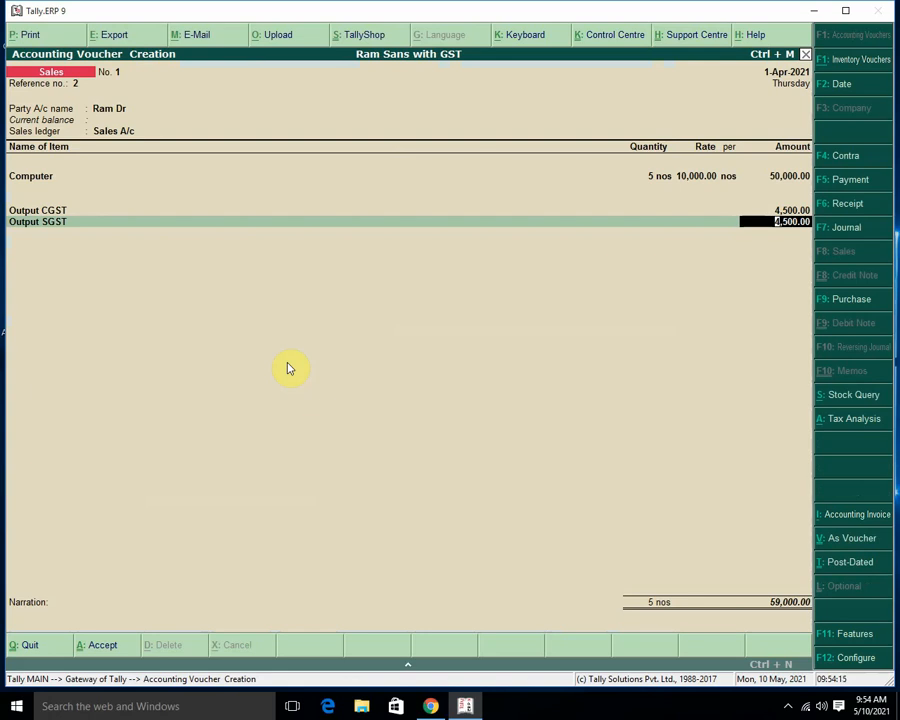
key(Return)
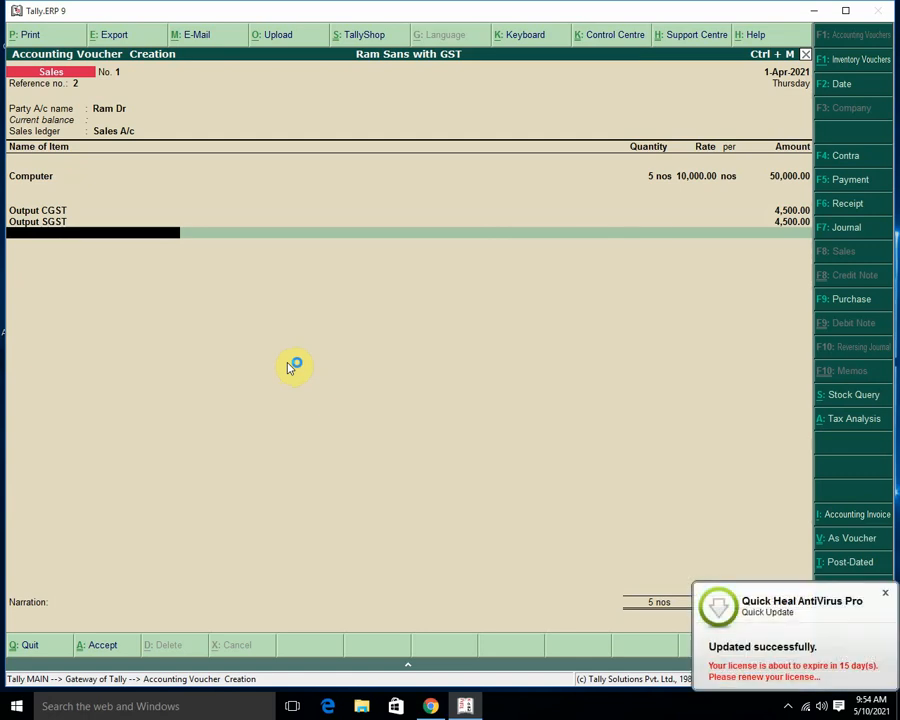
- Accept the sales voucher for printing, save the output as the PDF gst in Documents and close the print queue
click(886, 597)
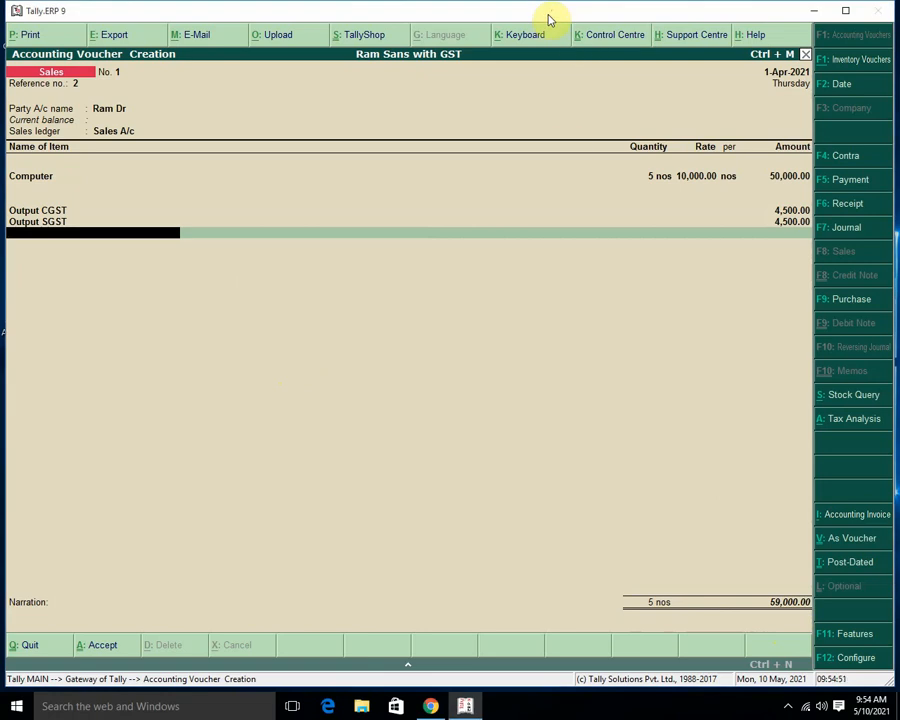
key(ctrl+a)
key(Return)
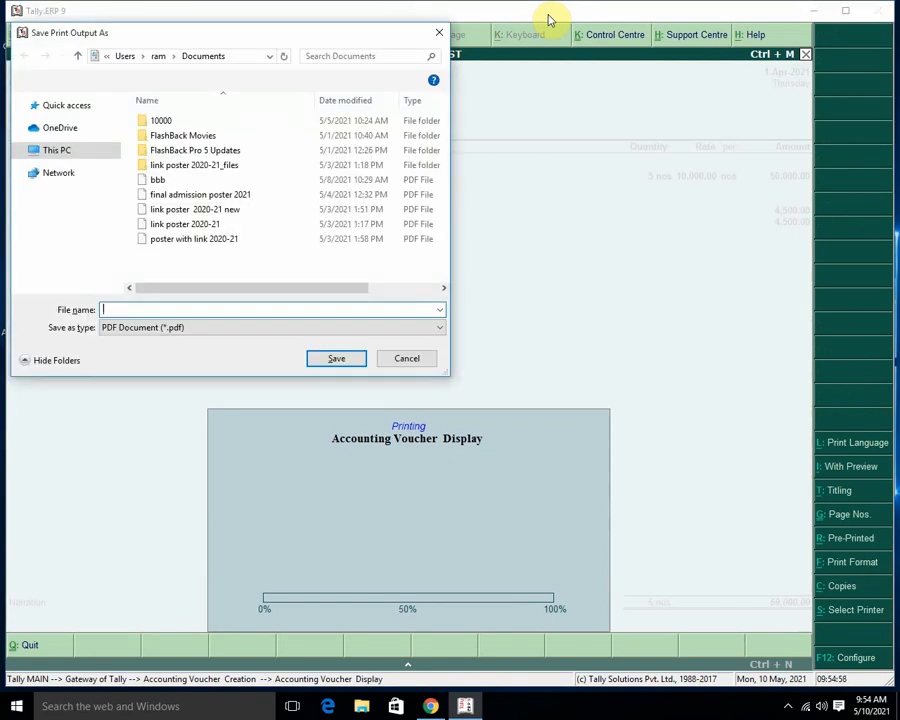
text(gst)
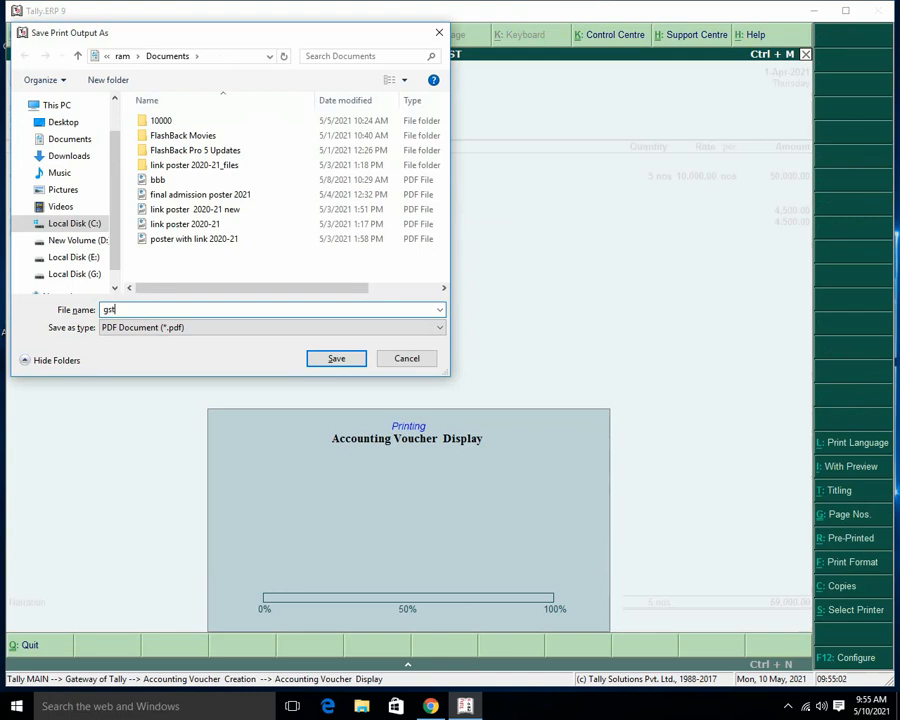
key(Return)
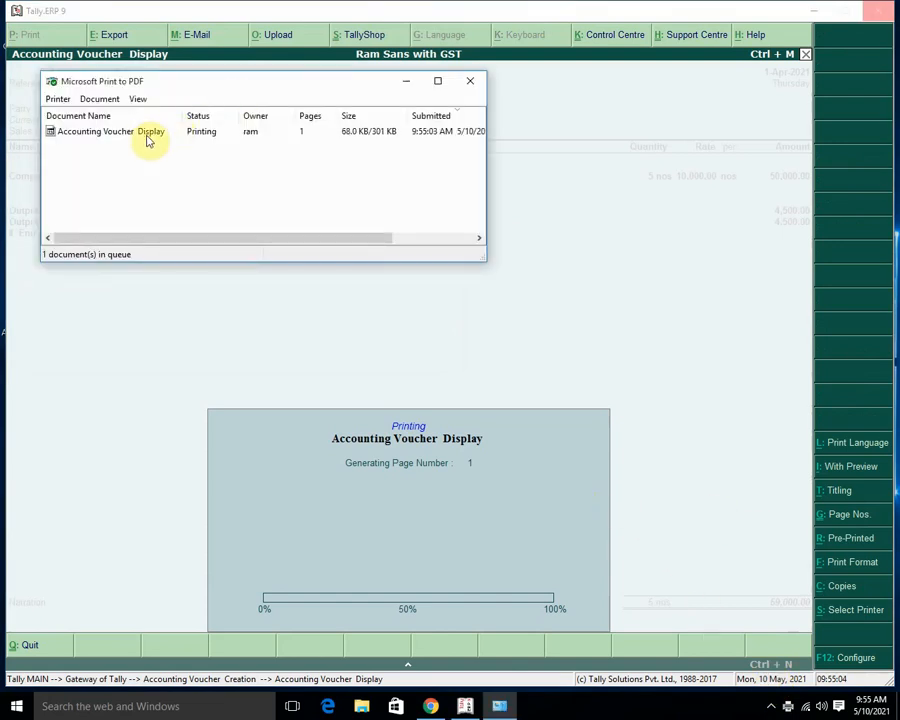
click(147, 135)
right_click(147, 135)
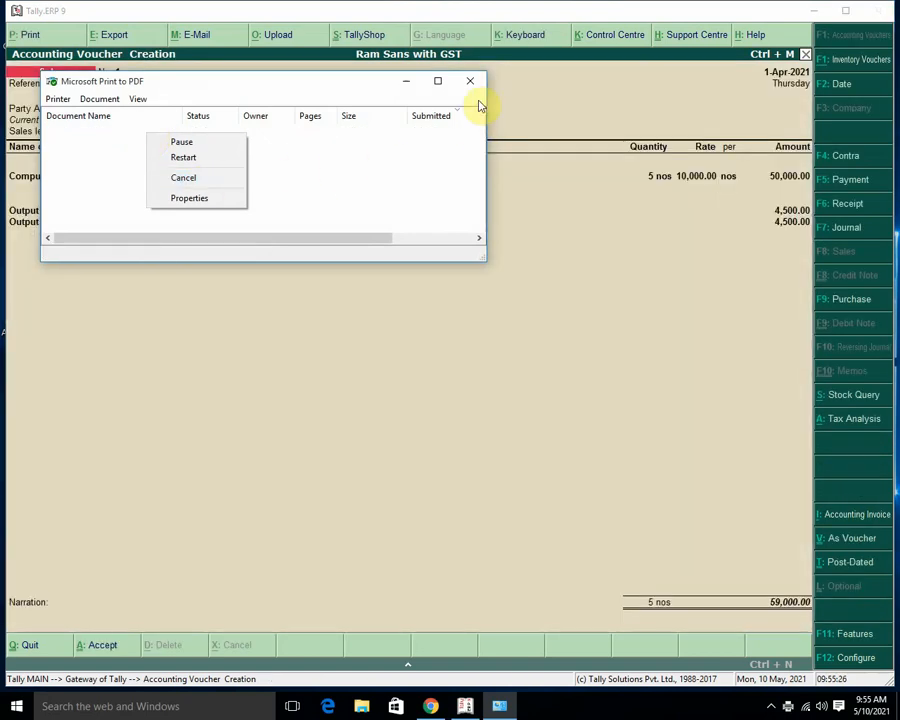
click(470, 83)
click(468, 81)
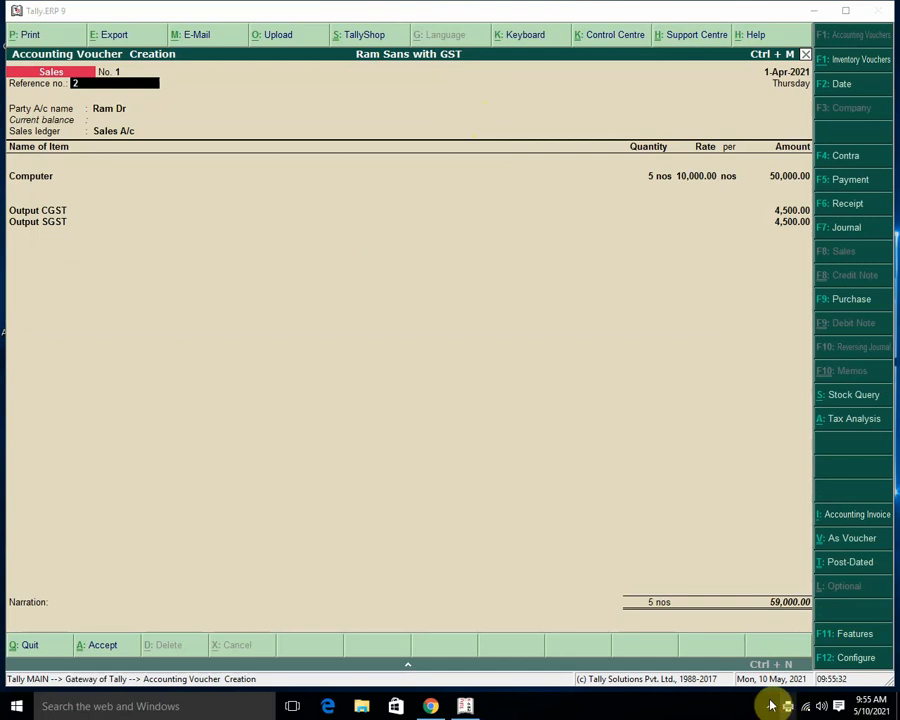
- Open the gst PDF from the Documents folder and review the tax invoice's items, tax summary and declaration
click(813, 11)
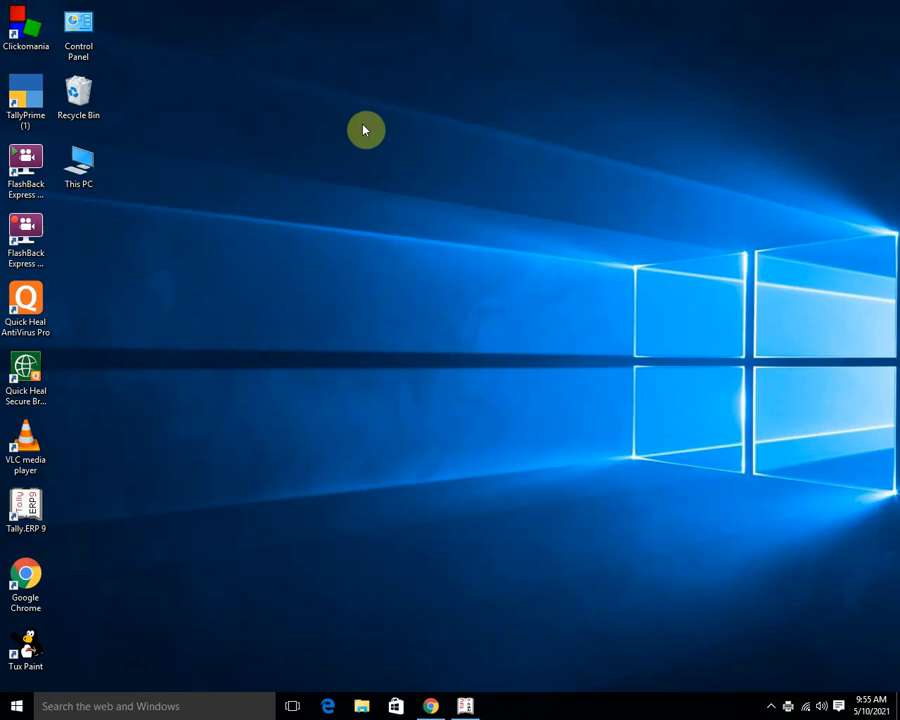
right_click(412, 72)
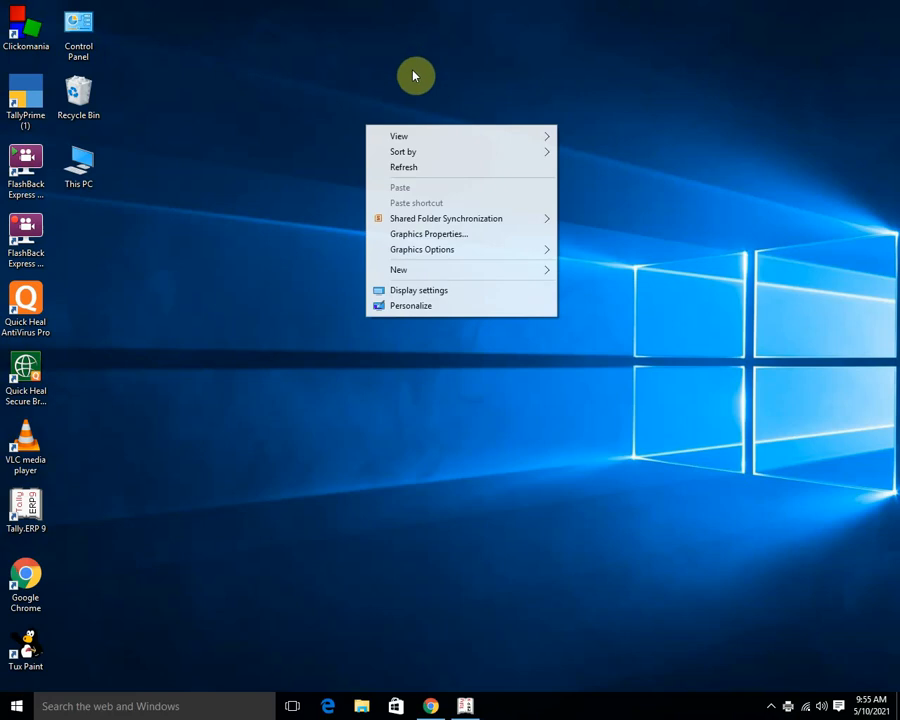
click(407, 172)
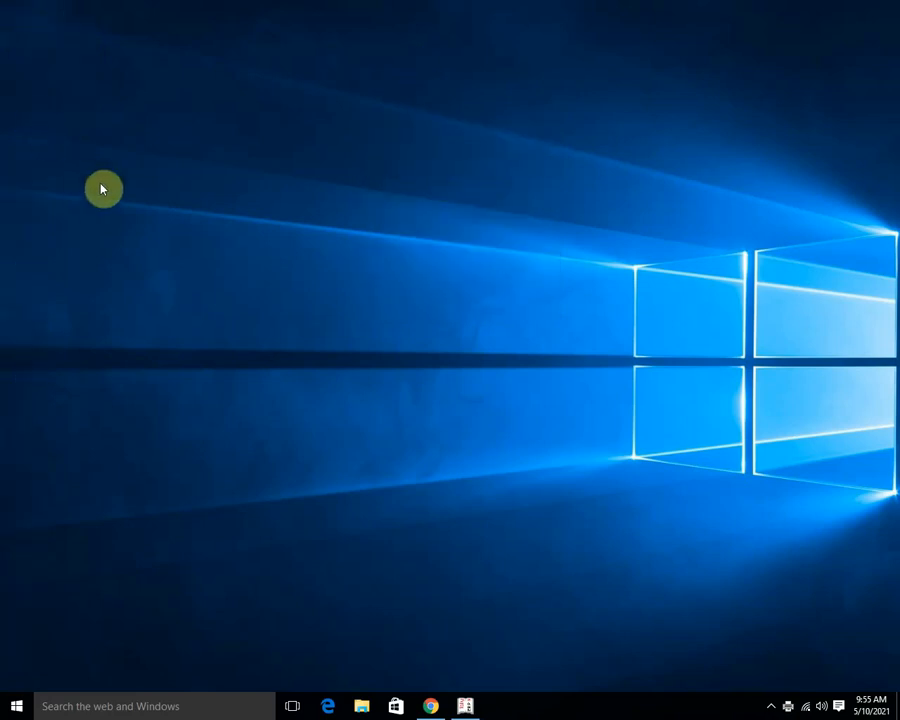
click(76, 162)
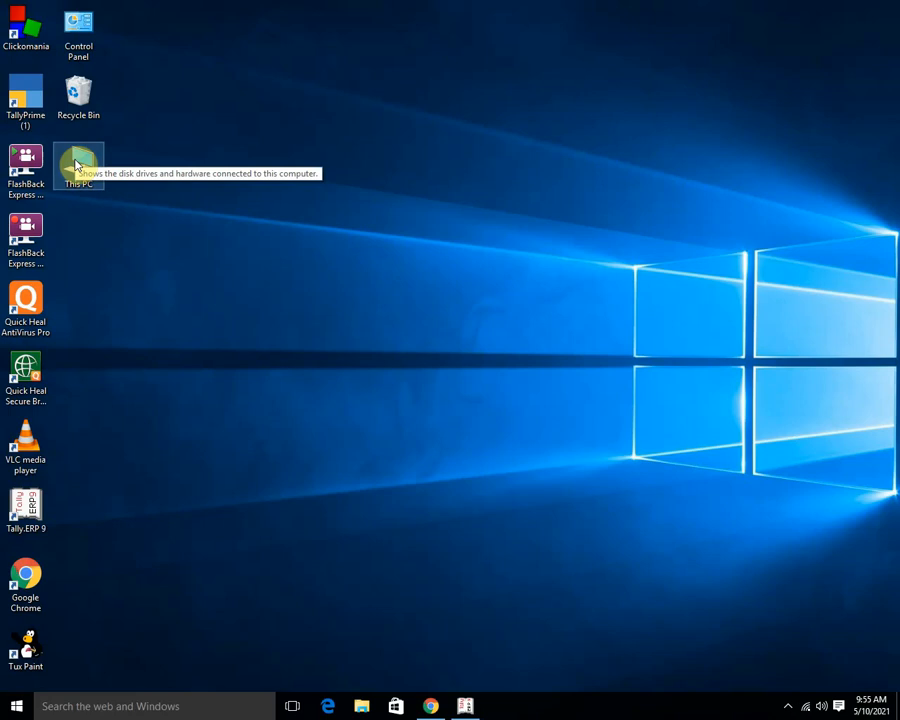
double_click(76, 162)
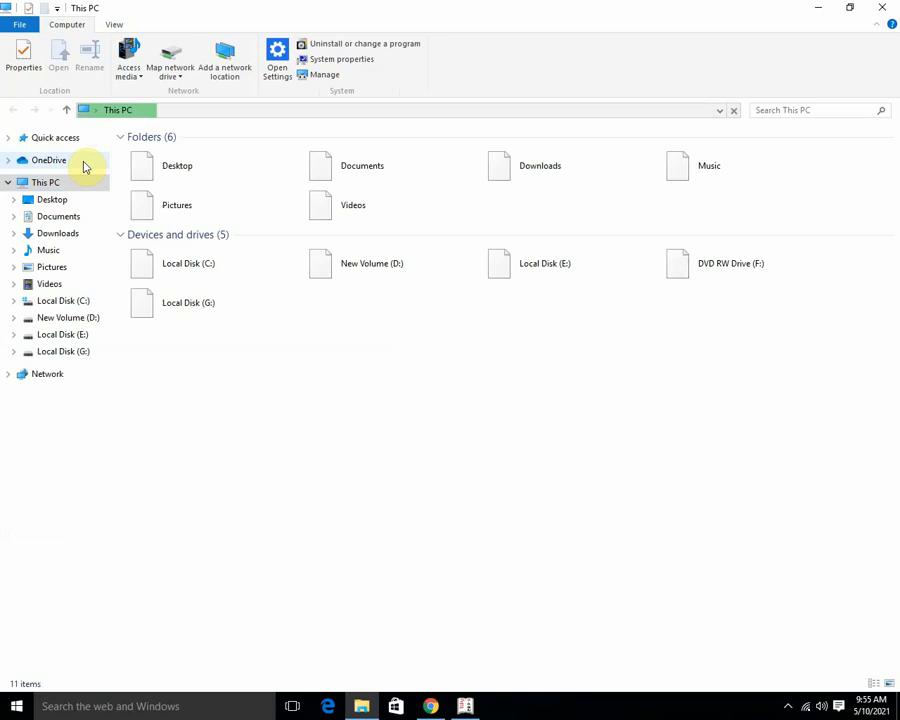
click(58, 217)
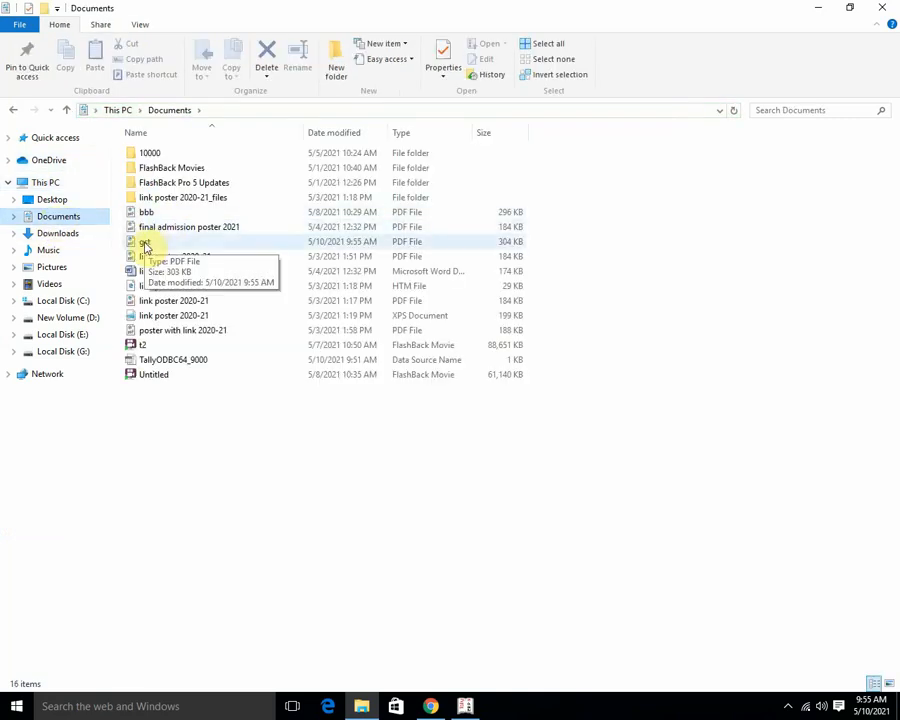
click(146, 246)
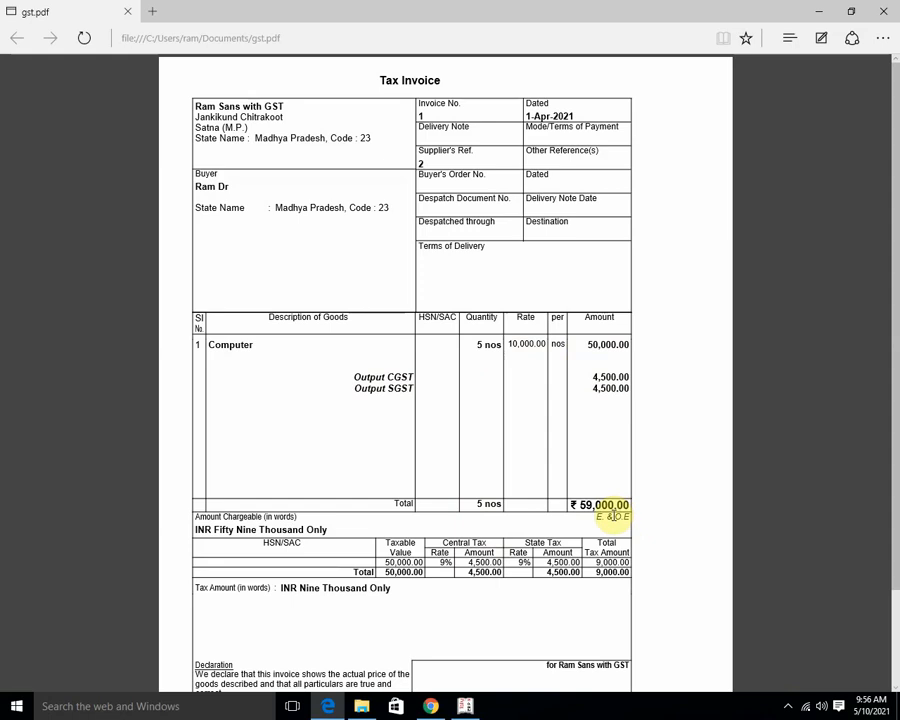
scroll(520, 520, down, 2)
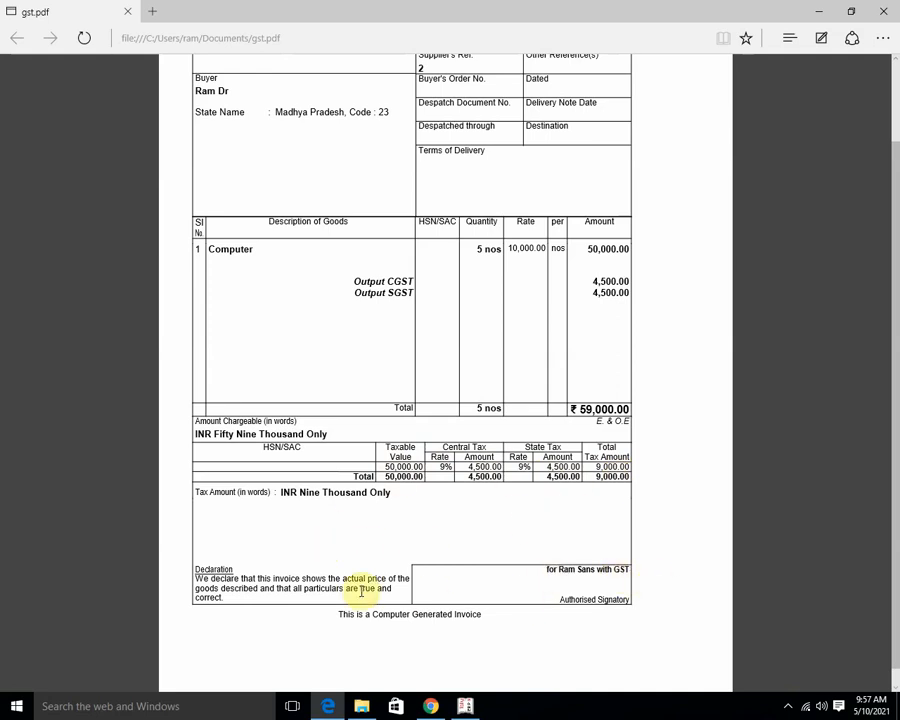
scroll(555, 416, up, 1)
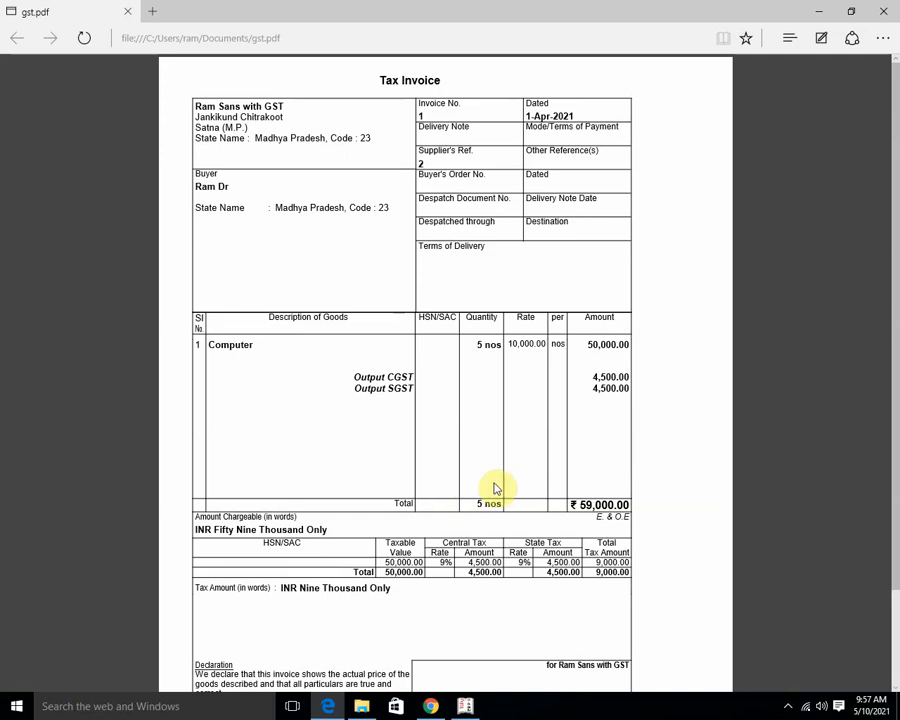
scroll(508, 488, down, 2)
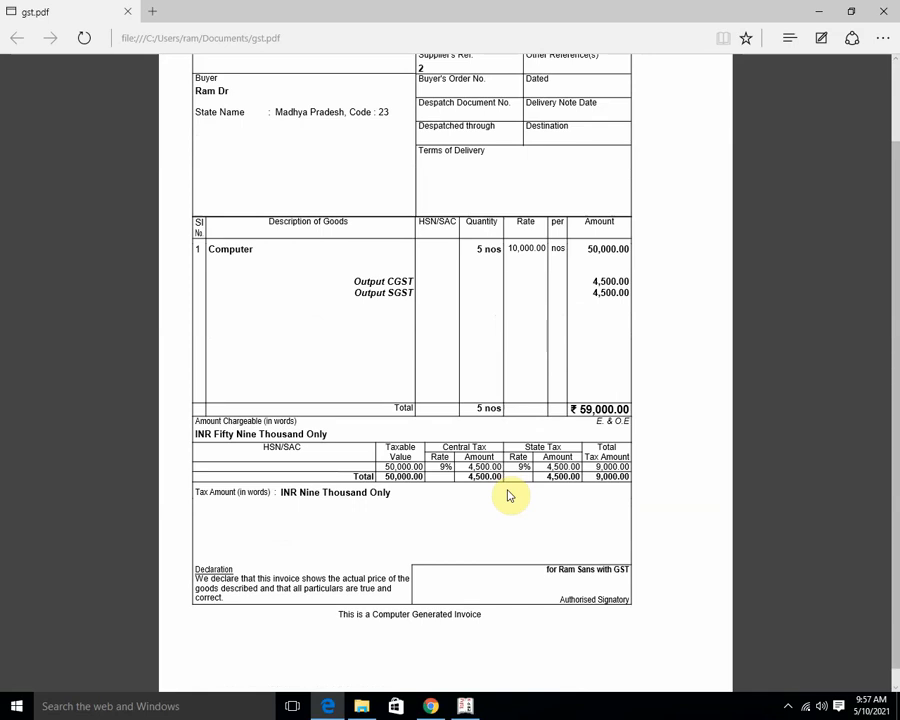
- Switch back to Tally.ERP 9 and accept the voucher's reference number, party and party details, keeping Madhya Pradesh as the state
click(467, 708)
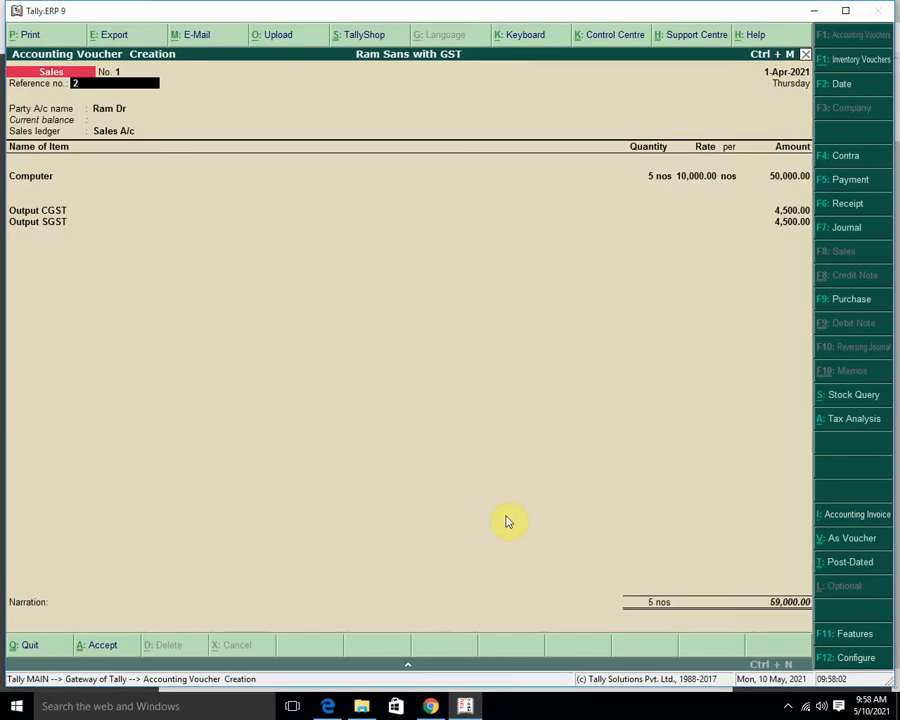
key(Return)
key(Return)
key(Return)
key(Return)
key(Return)
key(Return)
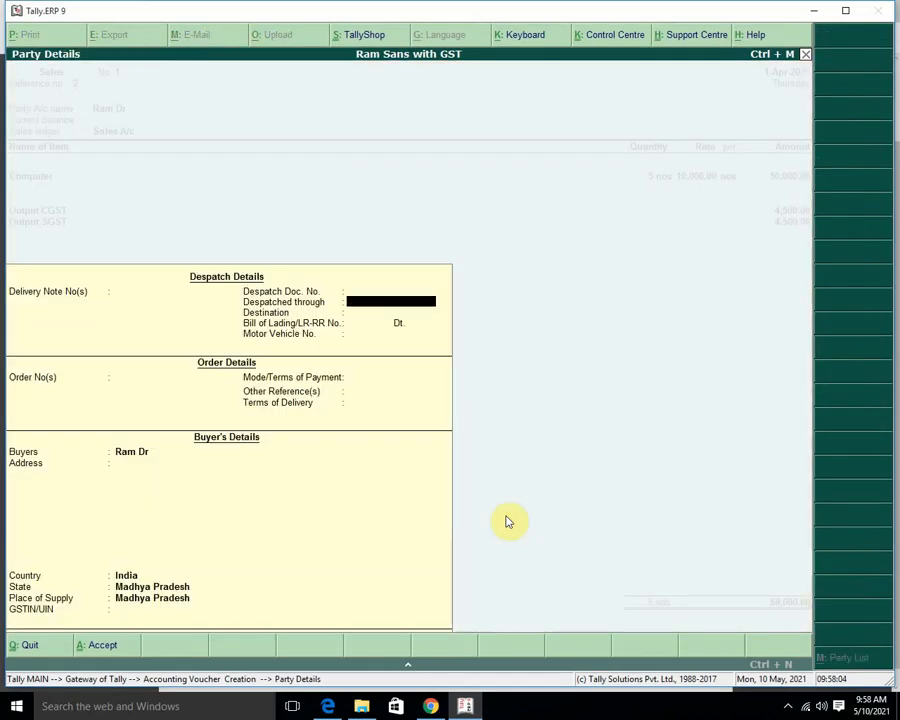
key(Return)
key(Return)
key(Return)
key(Return)
key(Return)
key(Return)
key(Return)
key(Return)
key(Return)
key(Return)
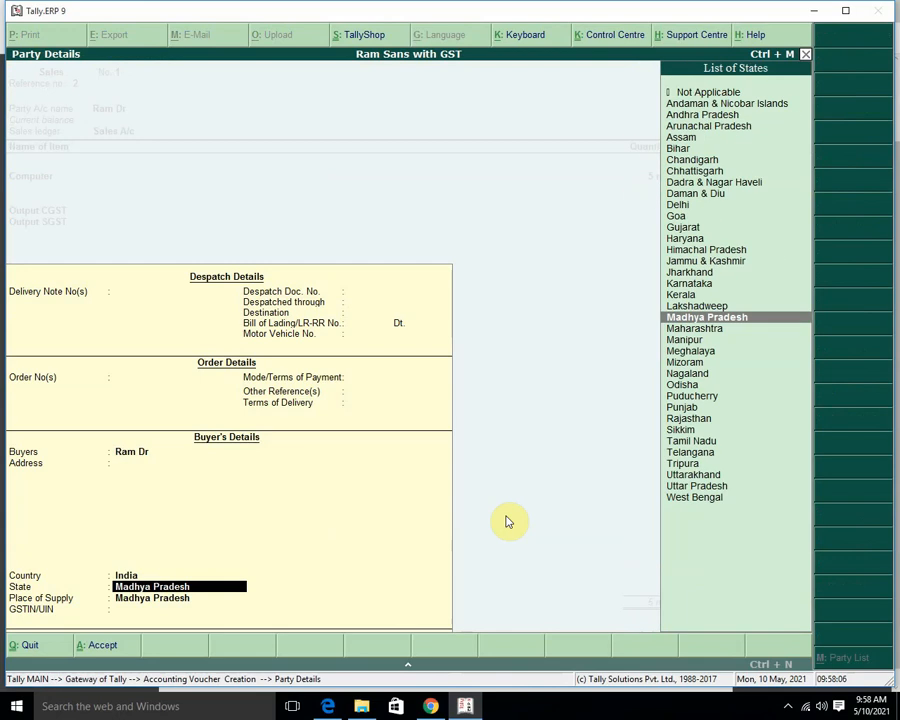
key(Return)
key(Return)
key(Return)
- Accept the Sales A/c, Computer, Output CGST and Output SGST lines as entered and save the sales voucher
key(Return)
key(Return)
key(Return)
key(Return)
key(Return)
key(Return)
key(Return)
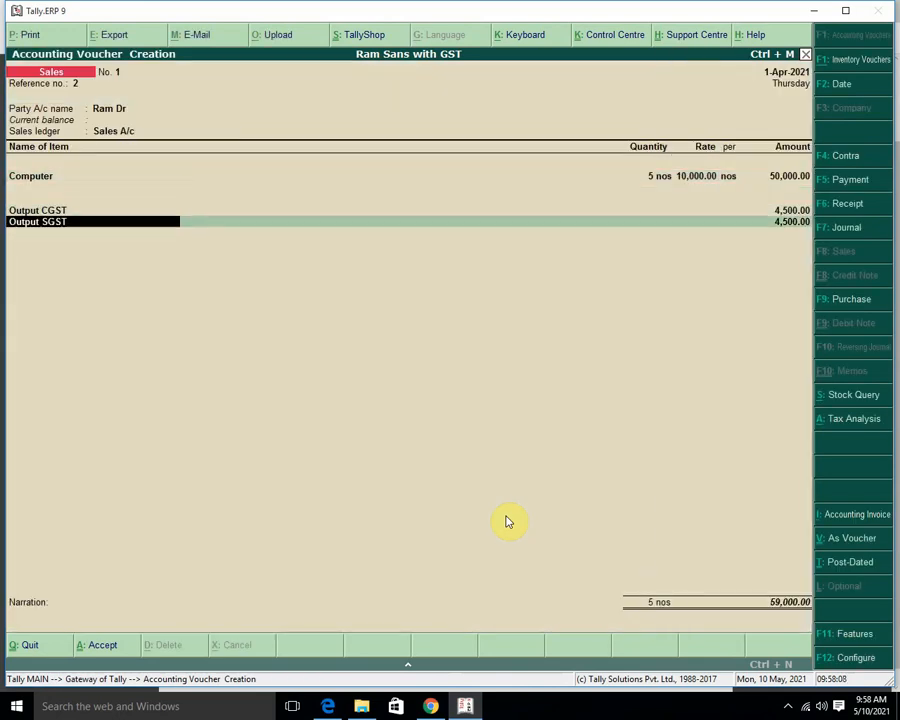
key(Return)
key(Return)
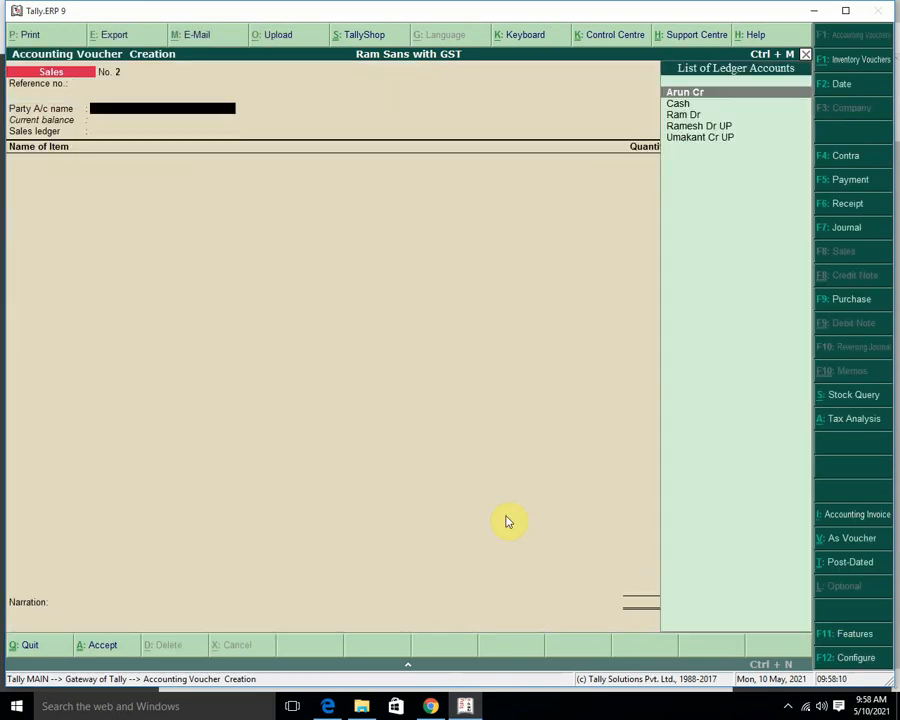
- Leave sales voucher entry and return to the Gateway of Tally without quitting the program
key(Escape)
key(Return)
key(Escape)
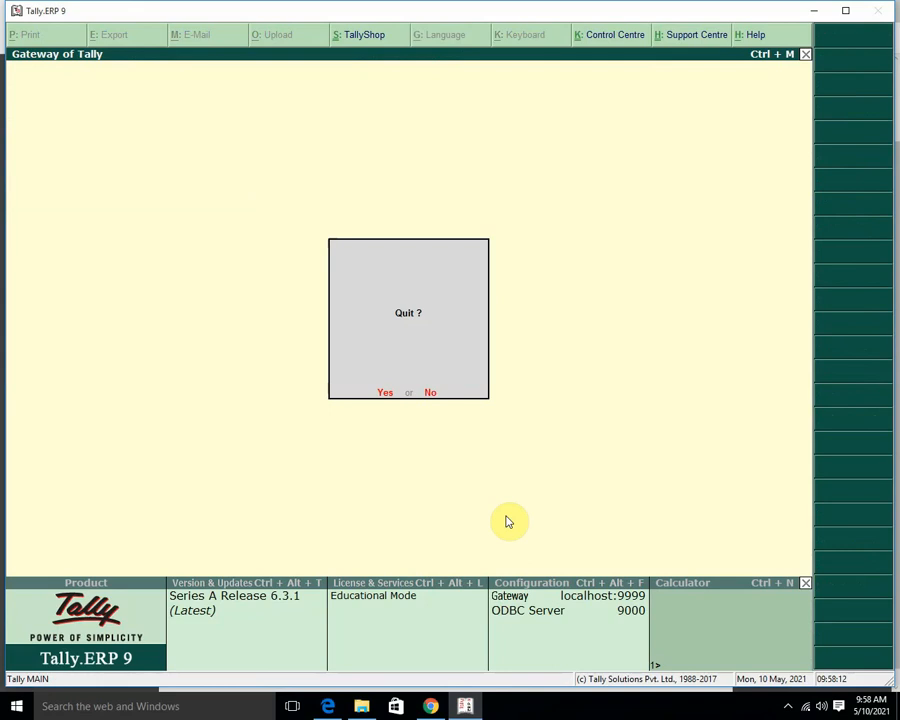
key(Escape)
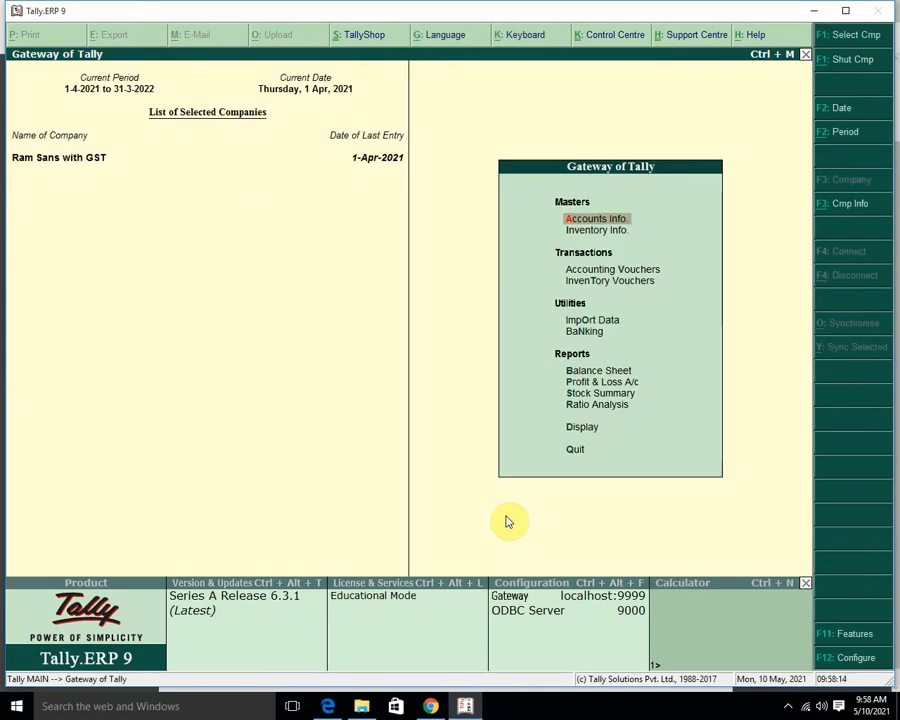
- Open the list of GST reports among the company's statutory reports
key(d)
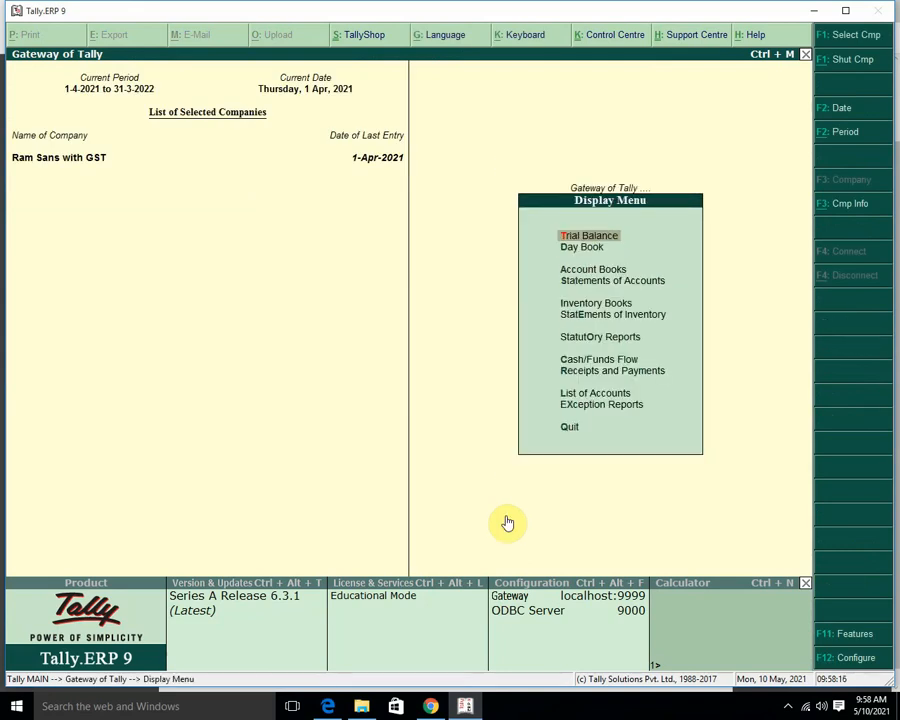
key(Down)
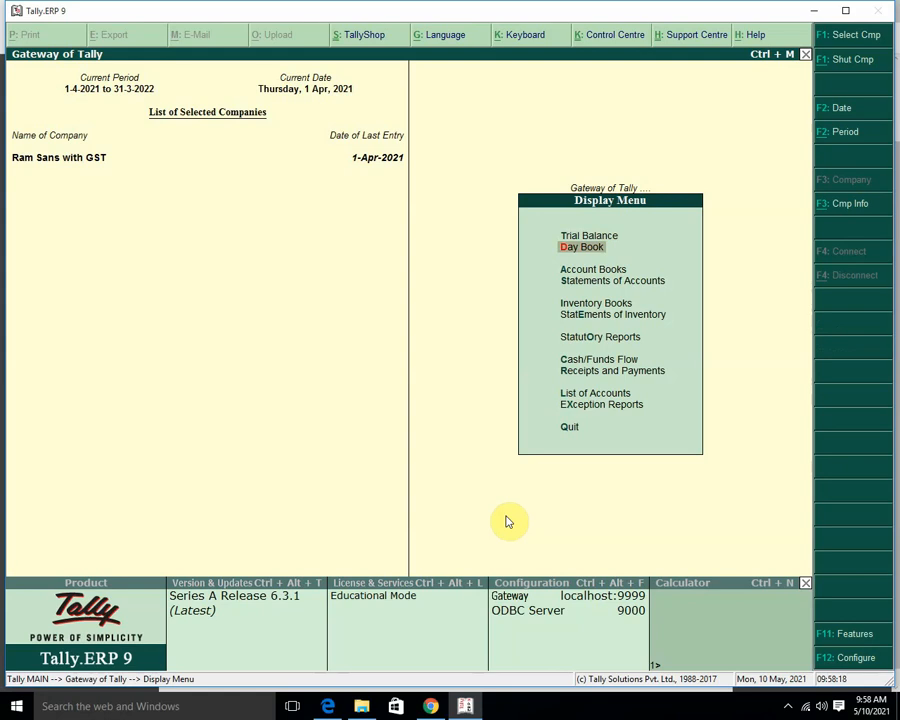
key(Down)
key(Down)
key(Down)
key(Down)
key(Down)
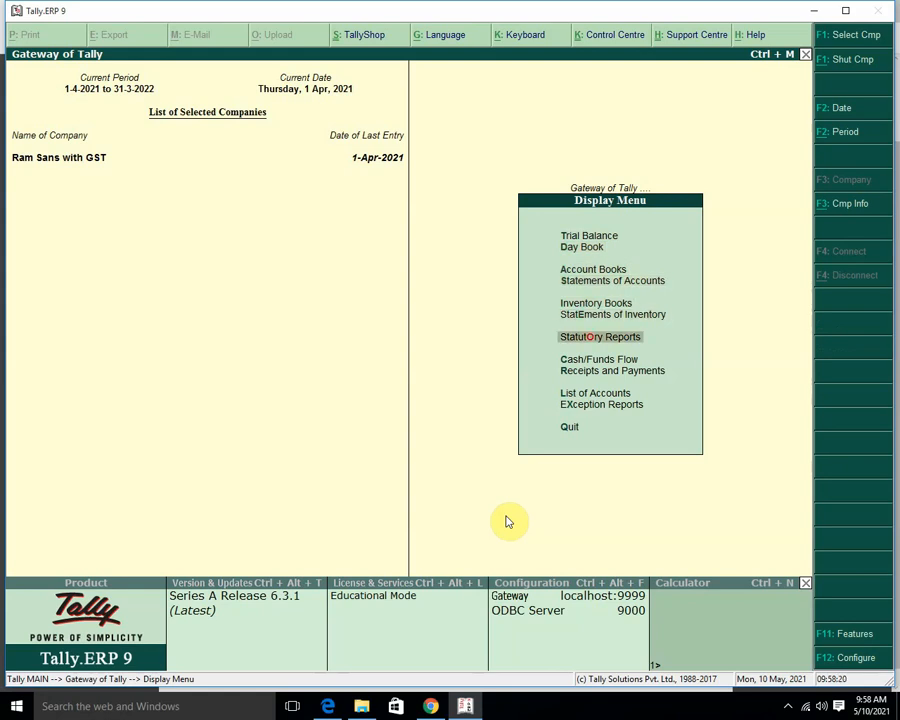
key(Return)
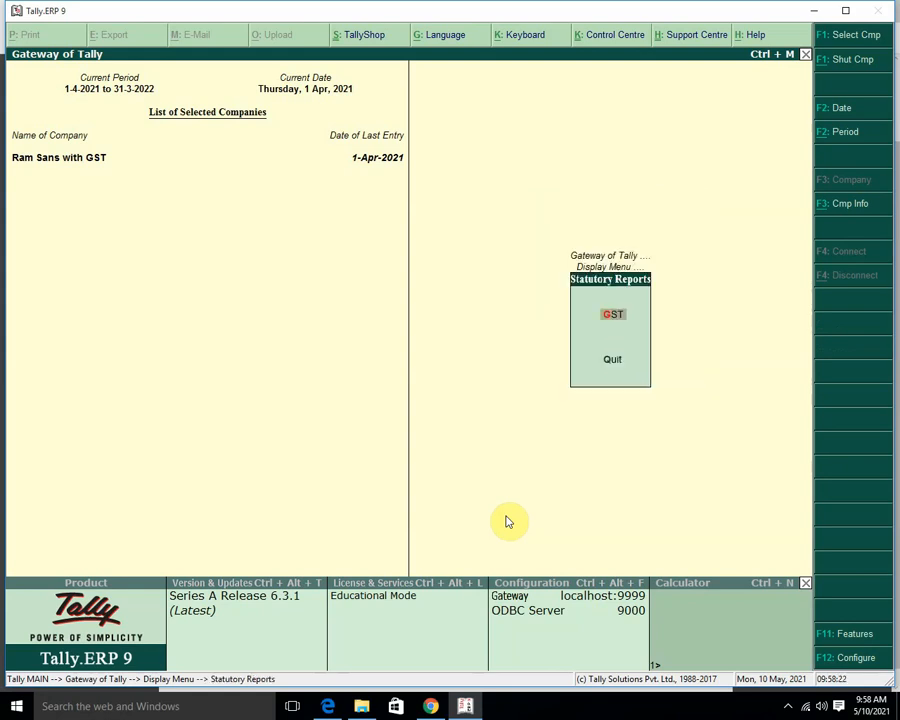
key(Return)
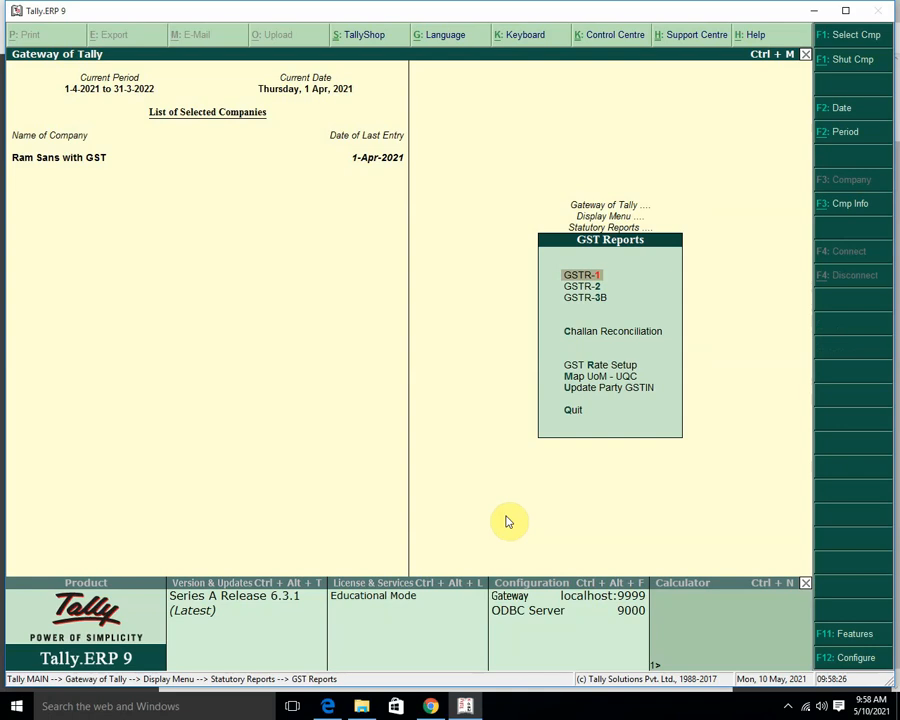
- Open GST Rate Setup, collapse the 18% integrated tax group and view the stock items under that rate
key(Down)
key(Down)
key(Down)
key(Down)
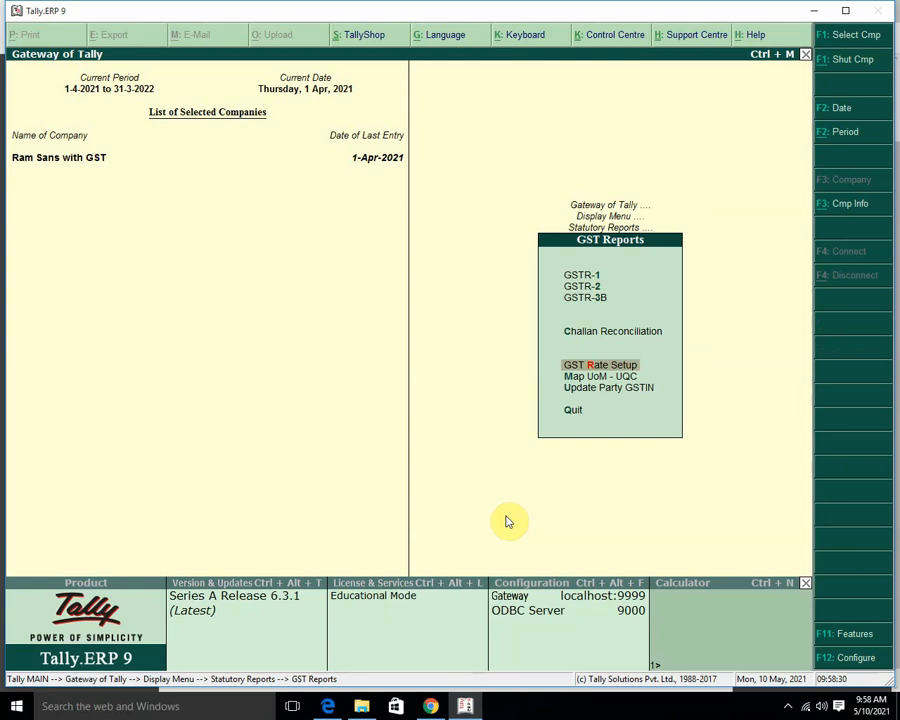
key(Return)
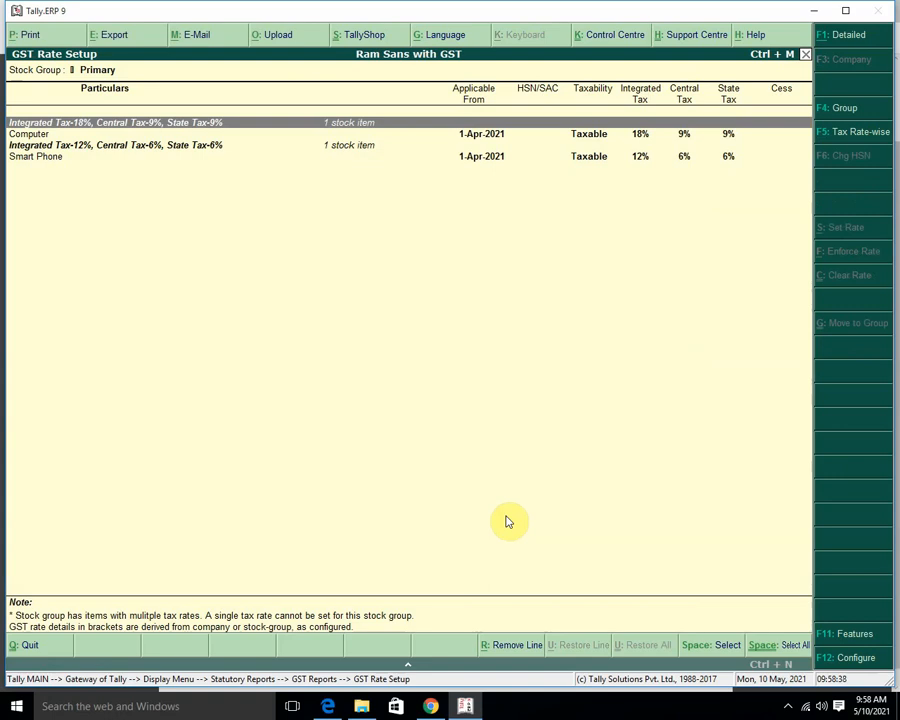
key(shift+Return)
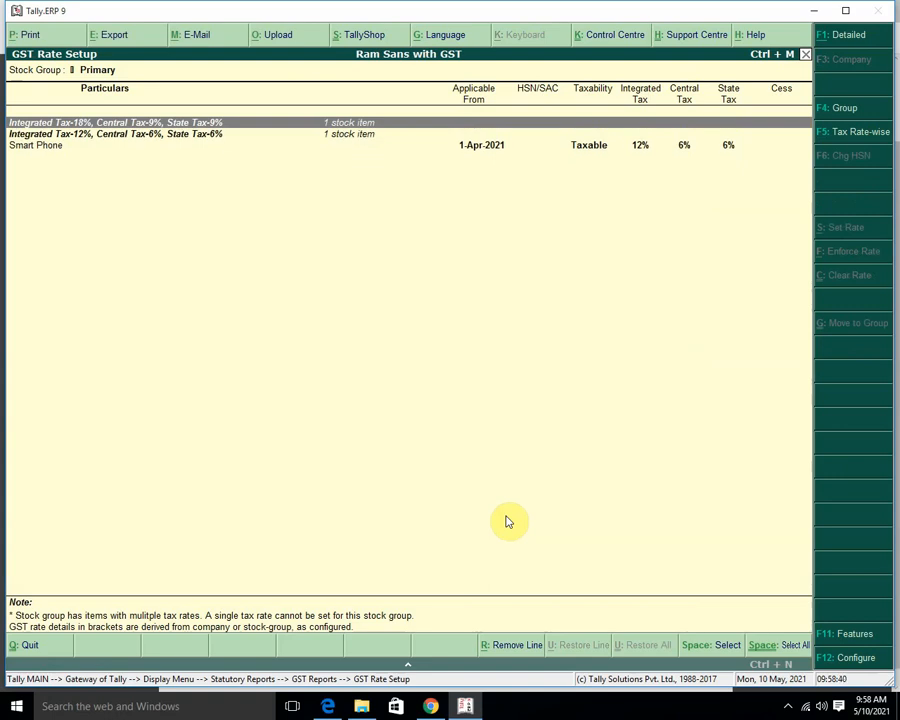
key(Return)
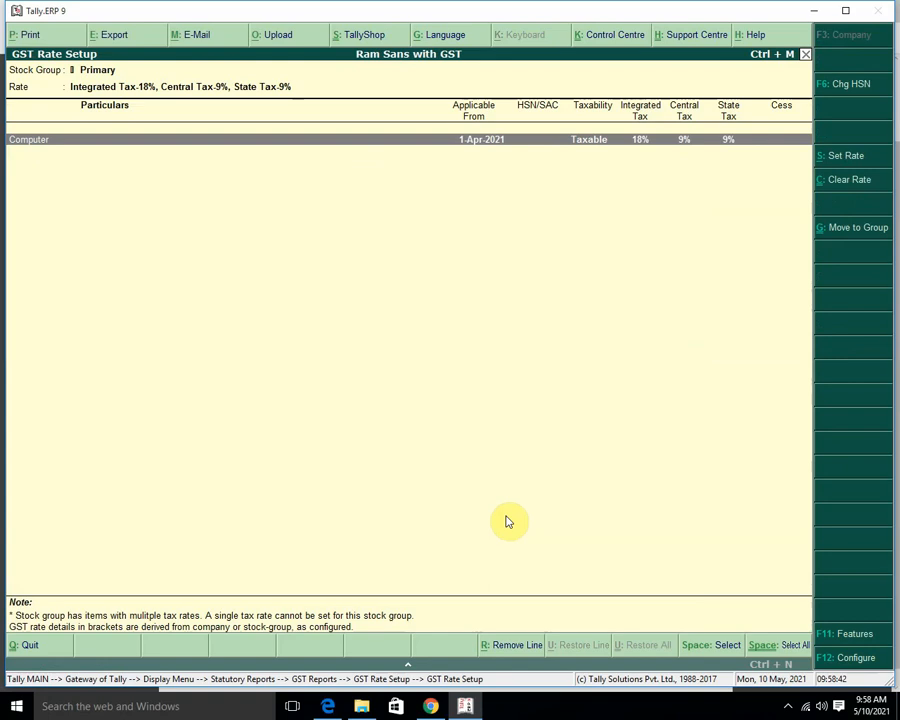
key(Escape)
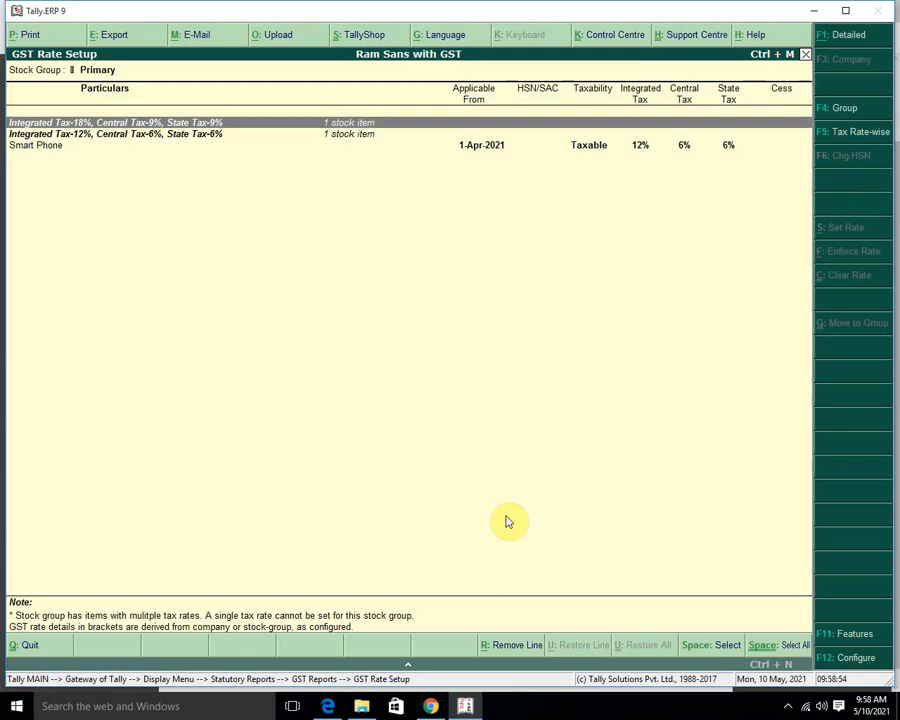
- Review the 12% rate's Smart Phone line and inspect Computer's GST rate details without changing them
key(Down)
key(Up)
key(Down)
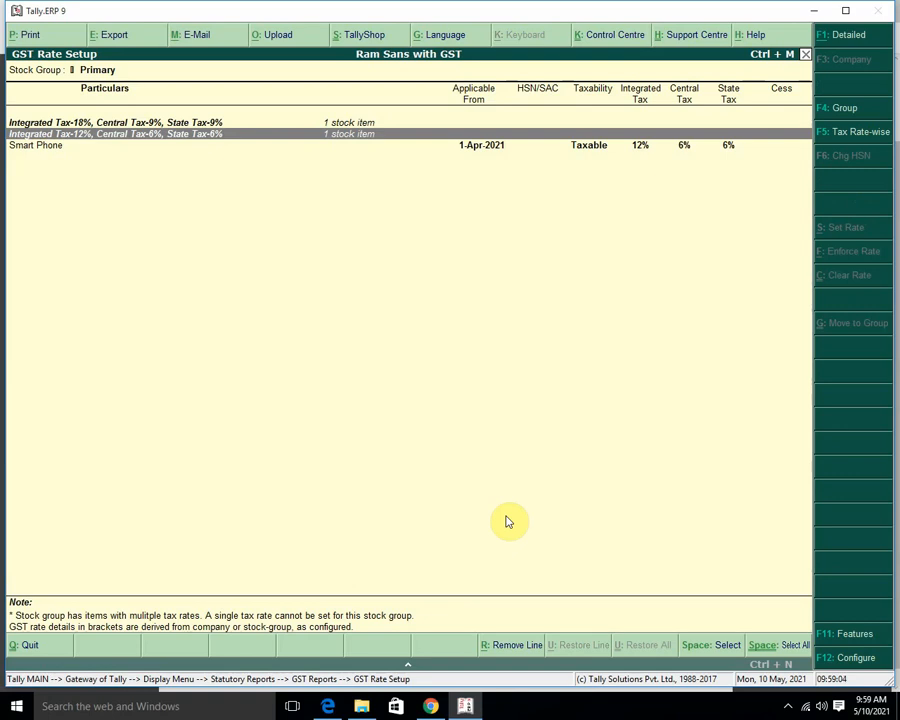
key(Down)
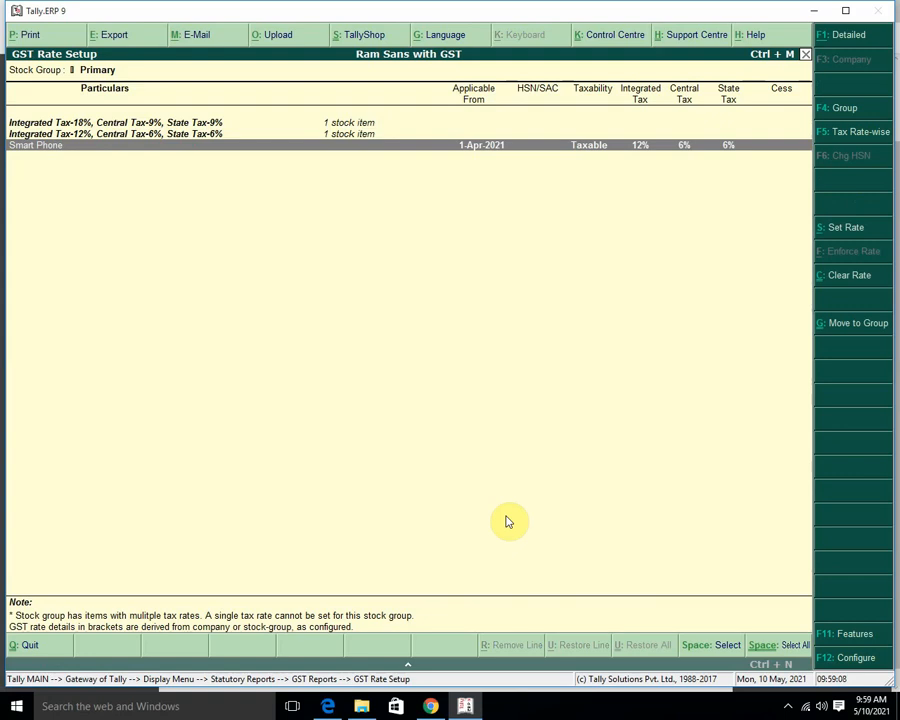
key(Up)
key(Up)
key(Return)
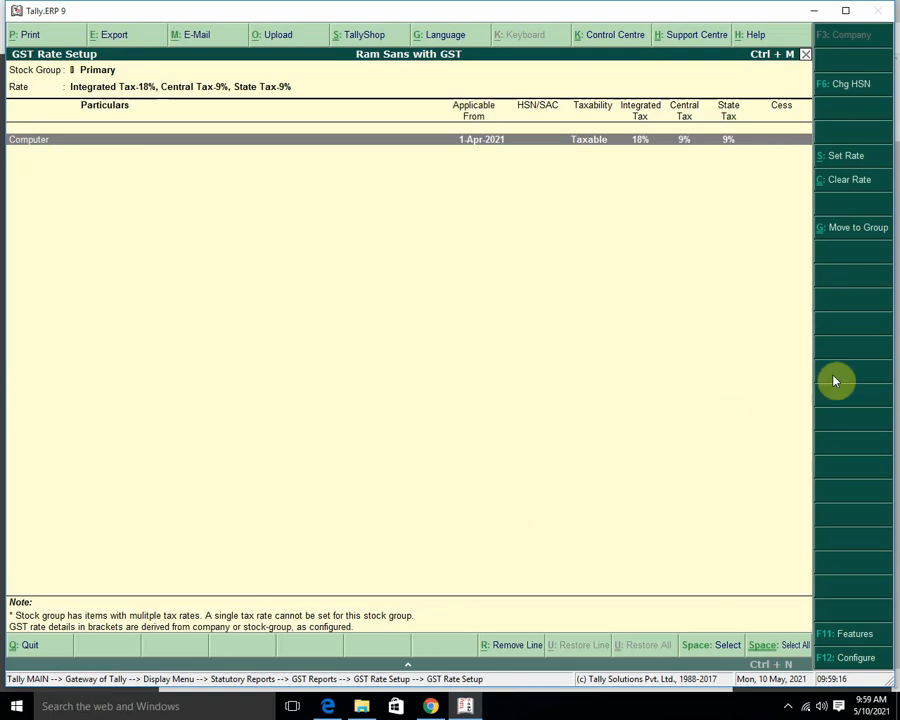
click(845, 158)
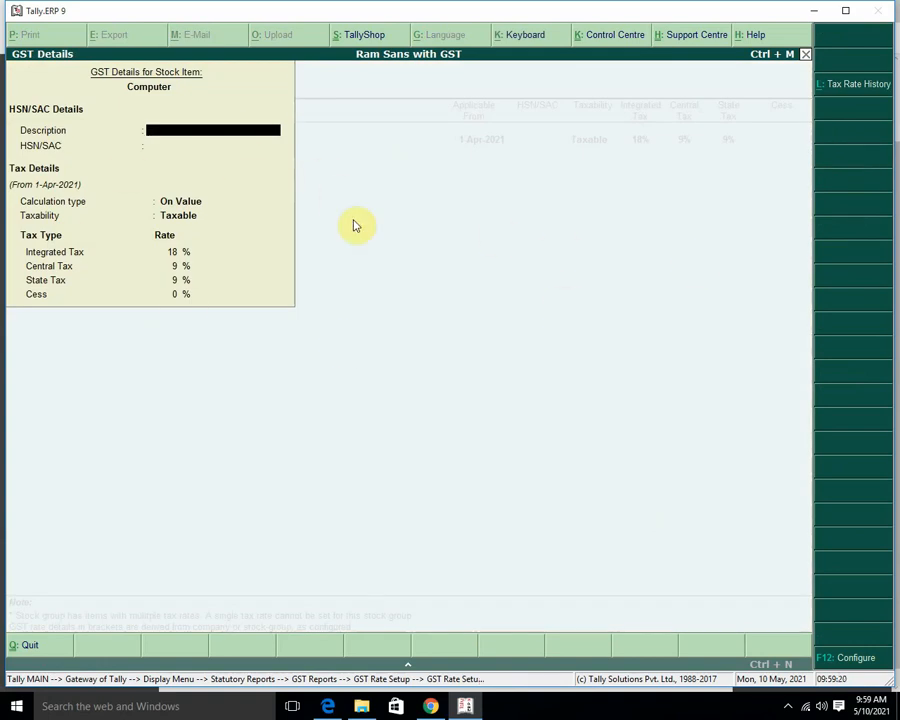
key(Escape)
key(y)
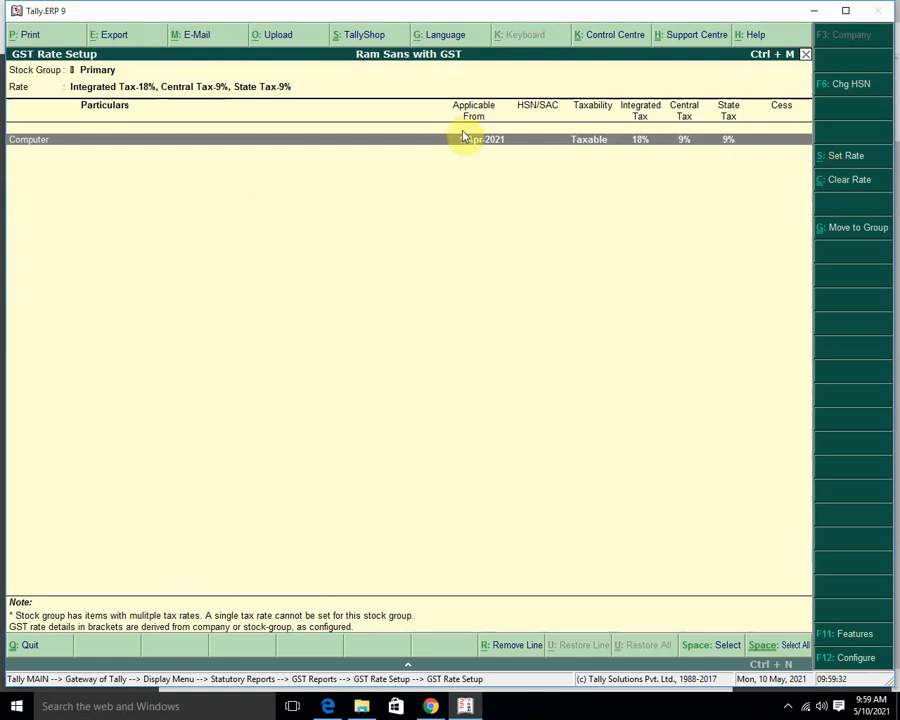
key(Escape)
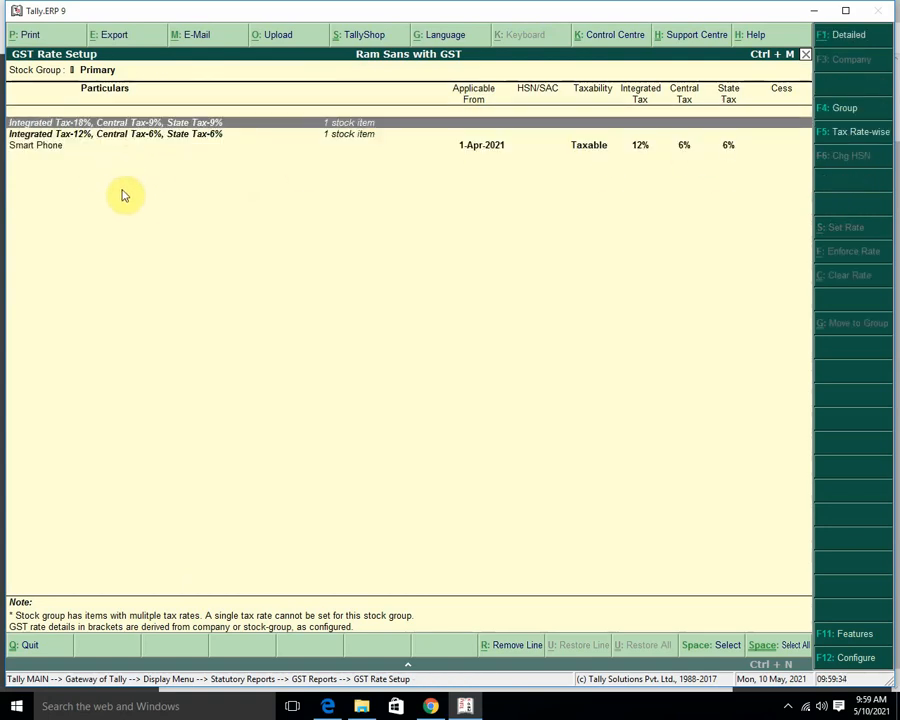
- Keep Primary as the stock group, recheck the items under the 18% integrated tax rate and leave GST Rate Setup
click(116, 136)
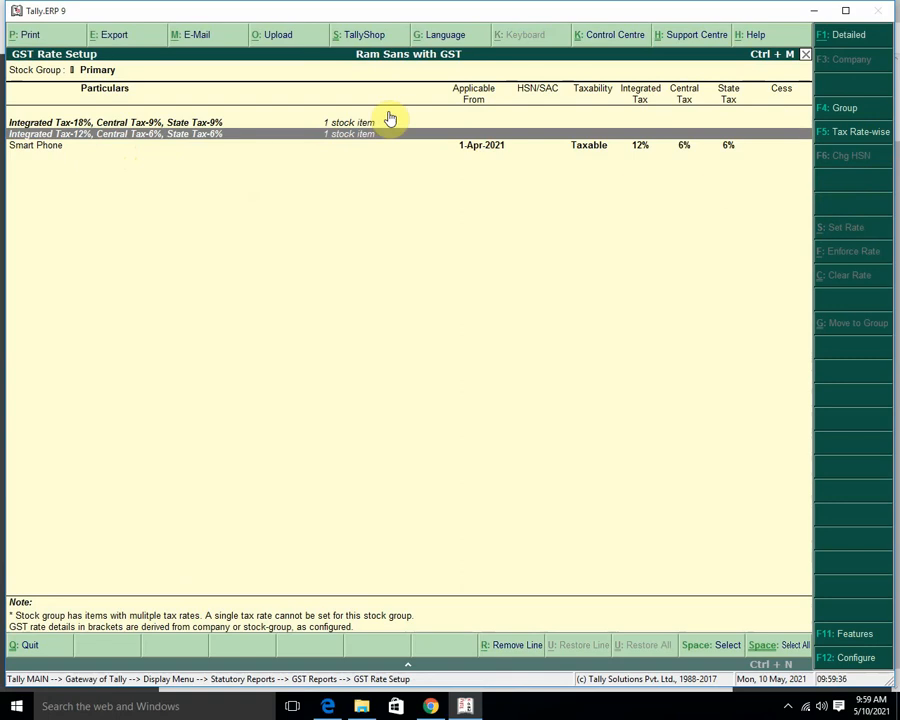
click(840, 112)
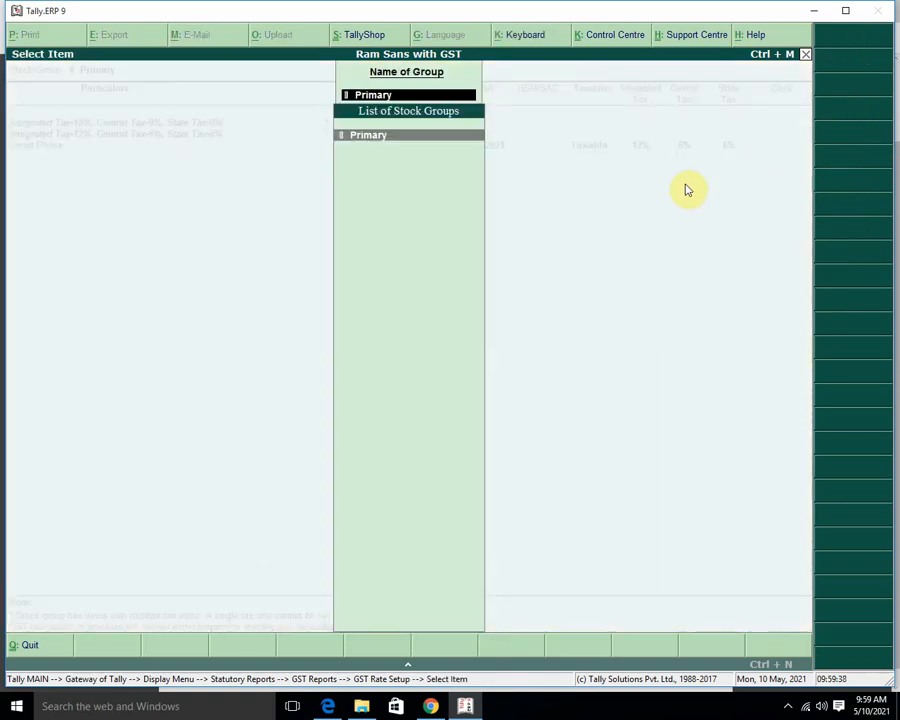
key(Return)
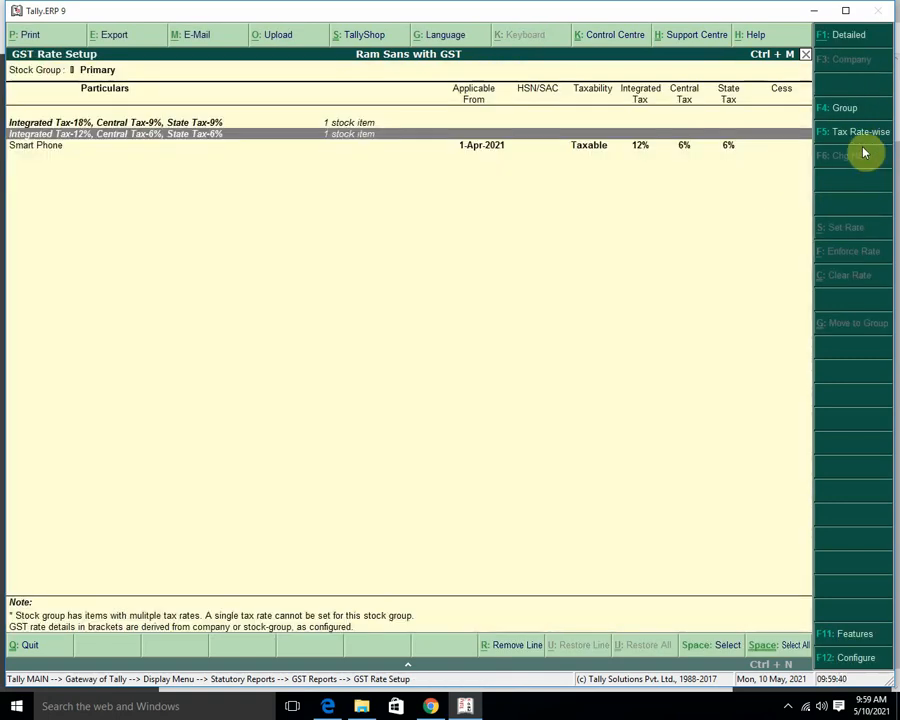
key(Down)
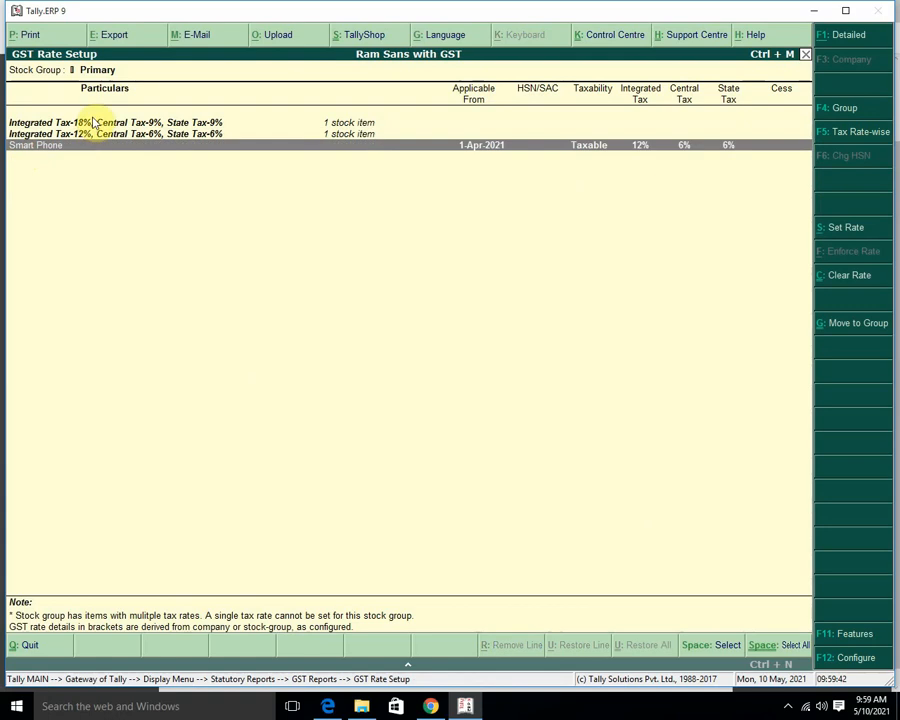
key(Up)
key(Up)
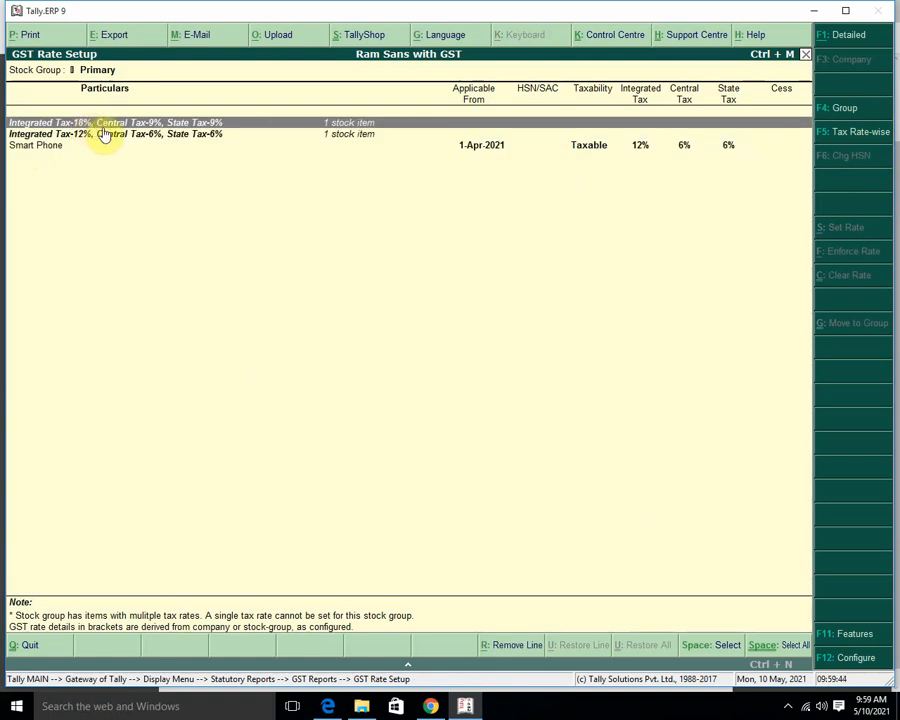
key(Return)
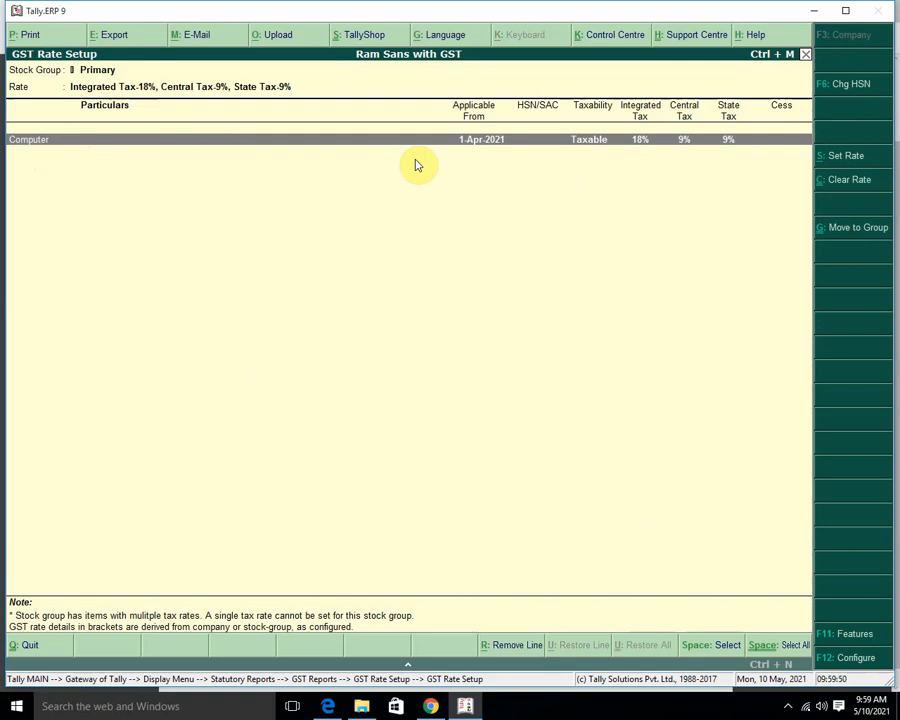
key(Escape)
key(Escape)
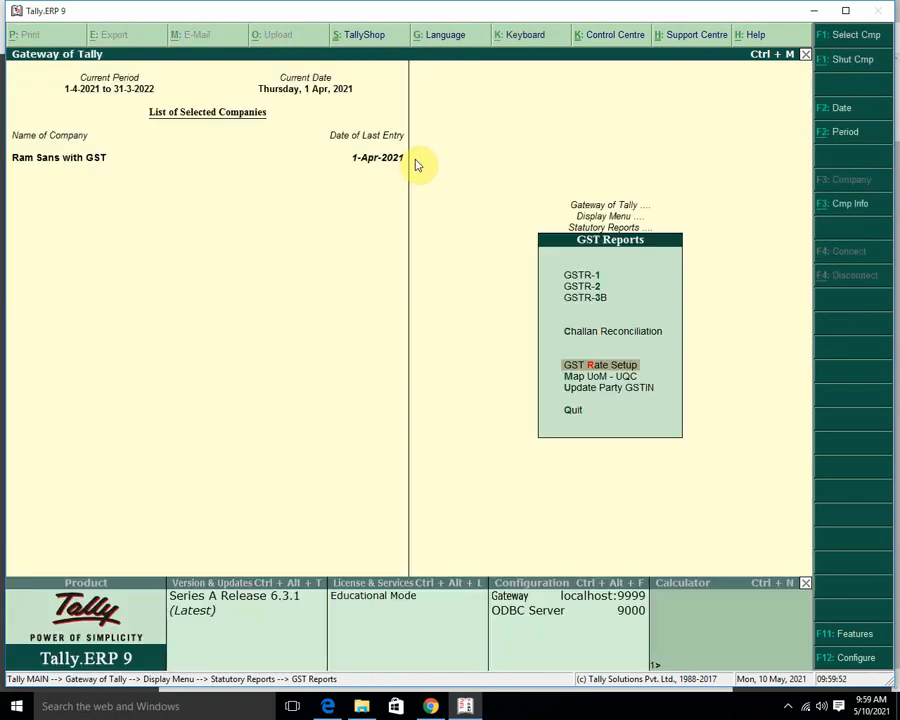
- View the GSTR-1 returns summary and return to the list of GST reports
key(Up)
key(Up)
key(Up)
key(Up)
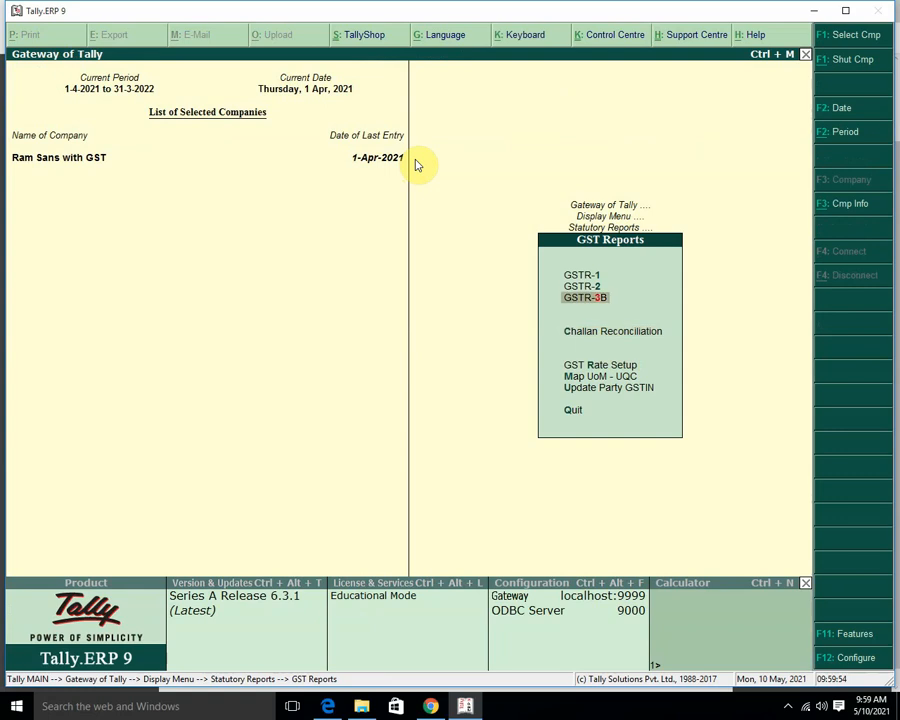
key(Return)
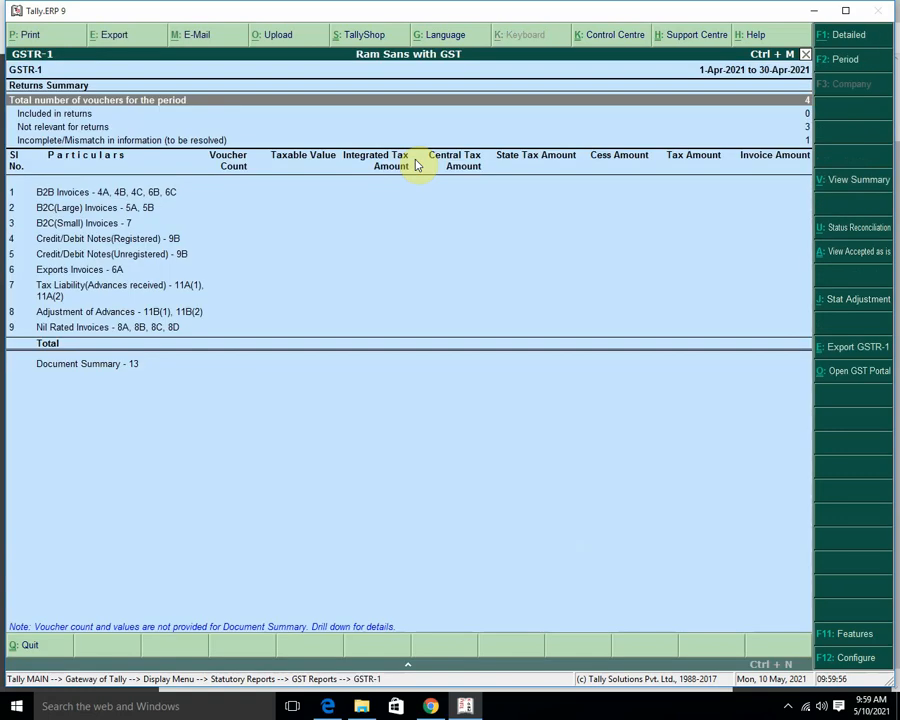
key(Escape)
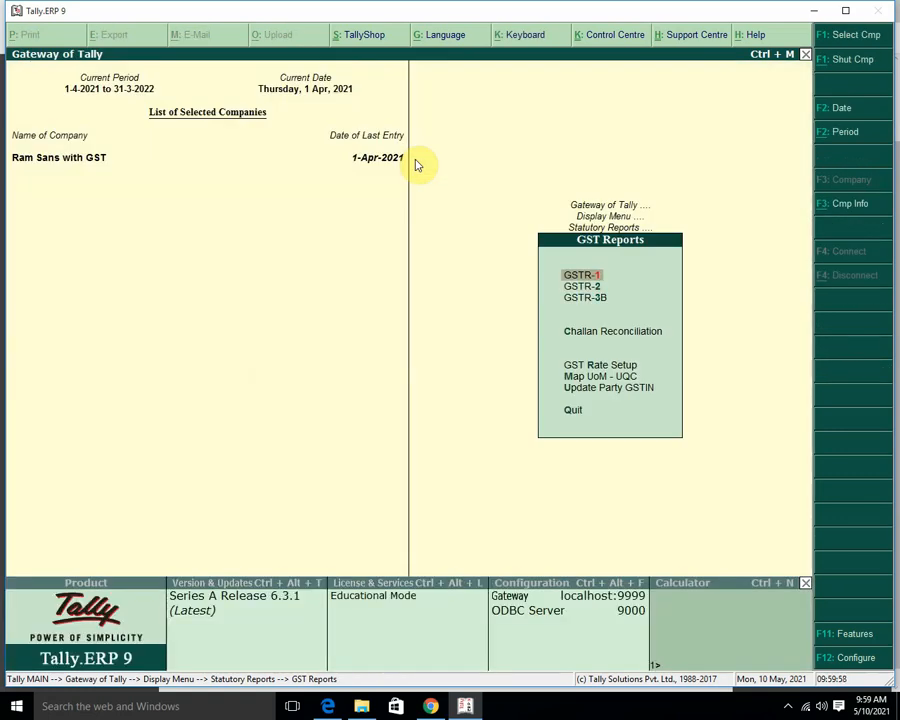
- Open the GSTR-2 report and examine its returns summary and B2B Invoices - 3, 4A line
key(Down)
key(Return)
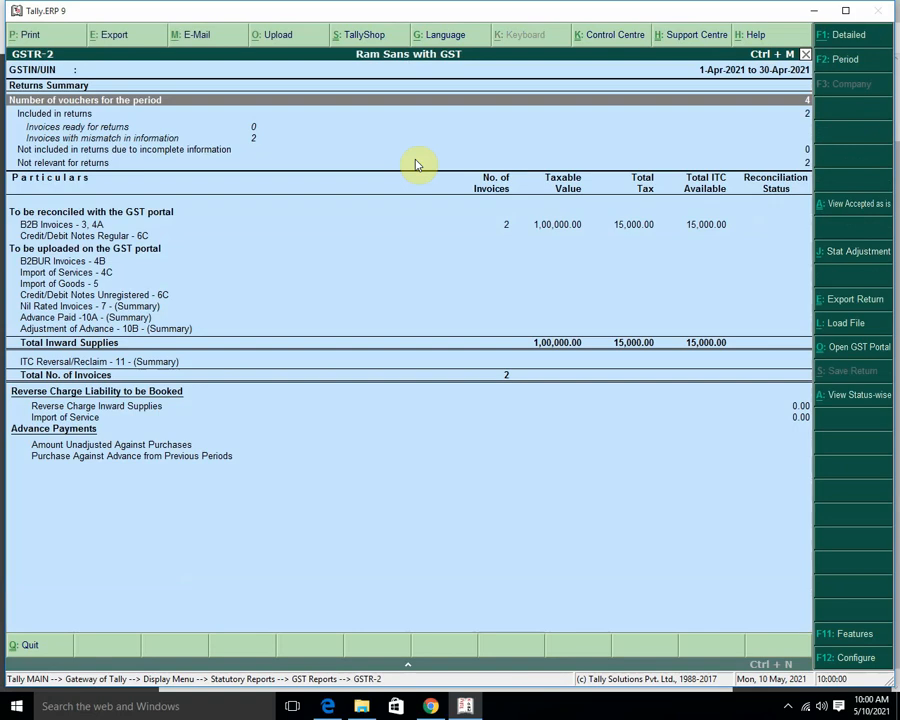
key(Down)
key(Down)
key(Down)
key(Down)
key(Down)
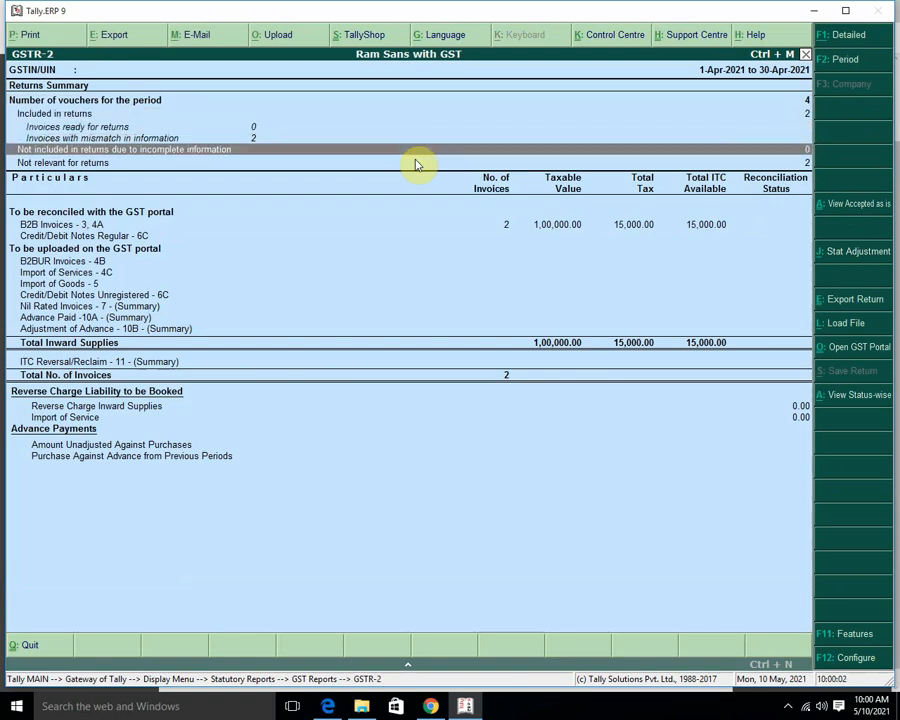
key(Up)
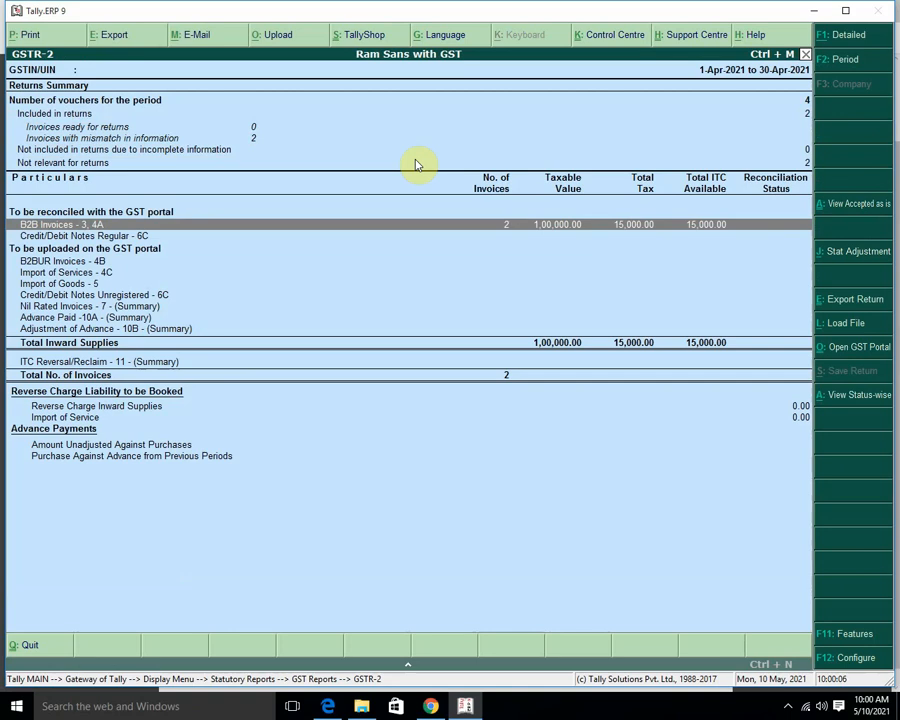
- Drill down from GSTR-2's B2B invoices to the second supplier's purchase voucher, inspect it and return to the GSTR-2 summary
key(Return)
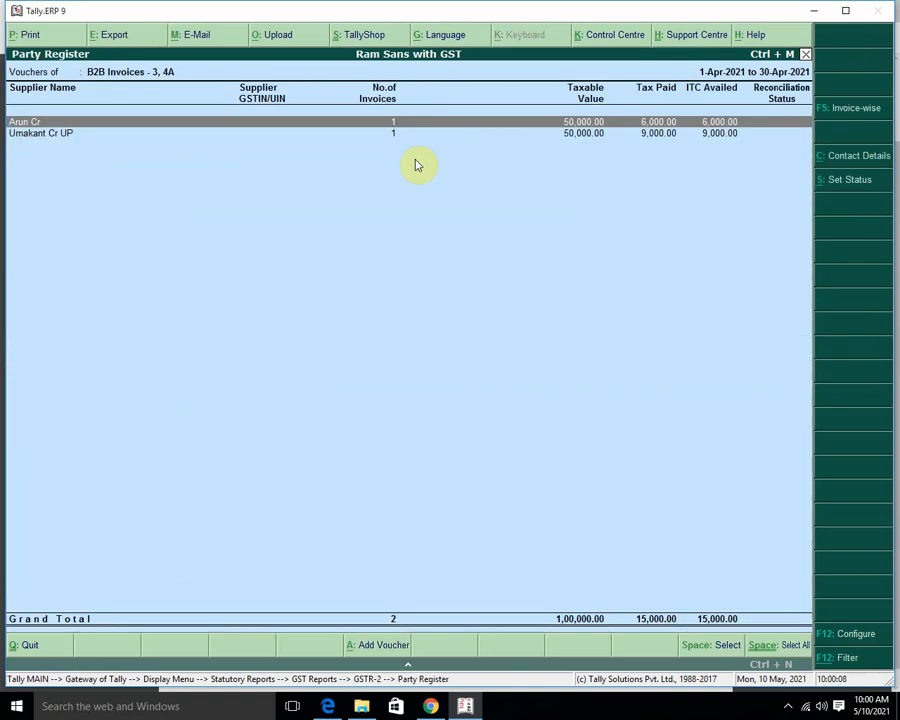
key(Down)
key(Return)
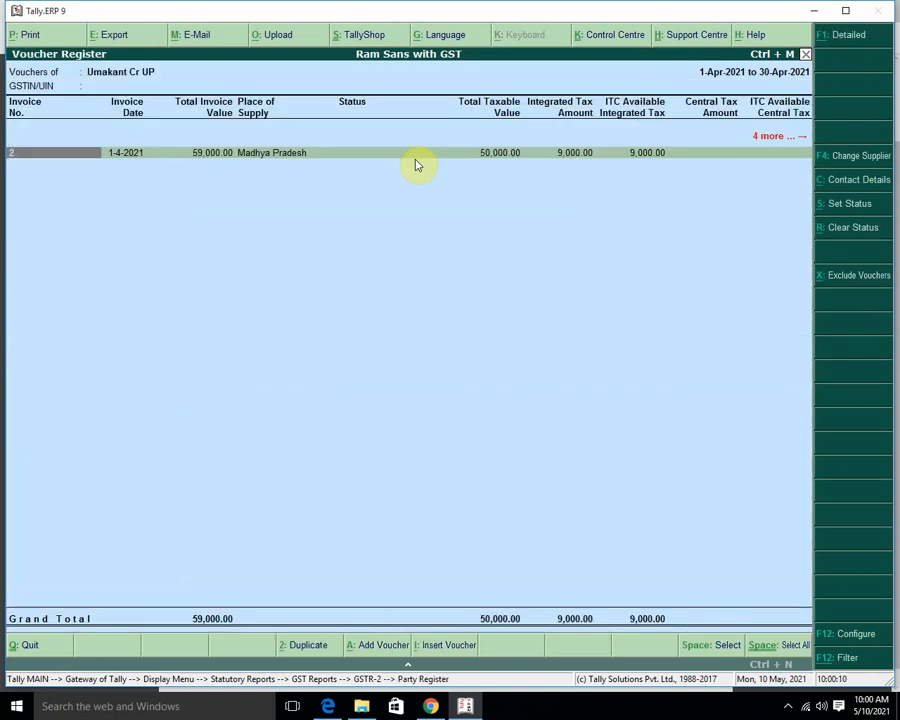
key(Return)
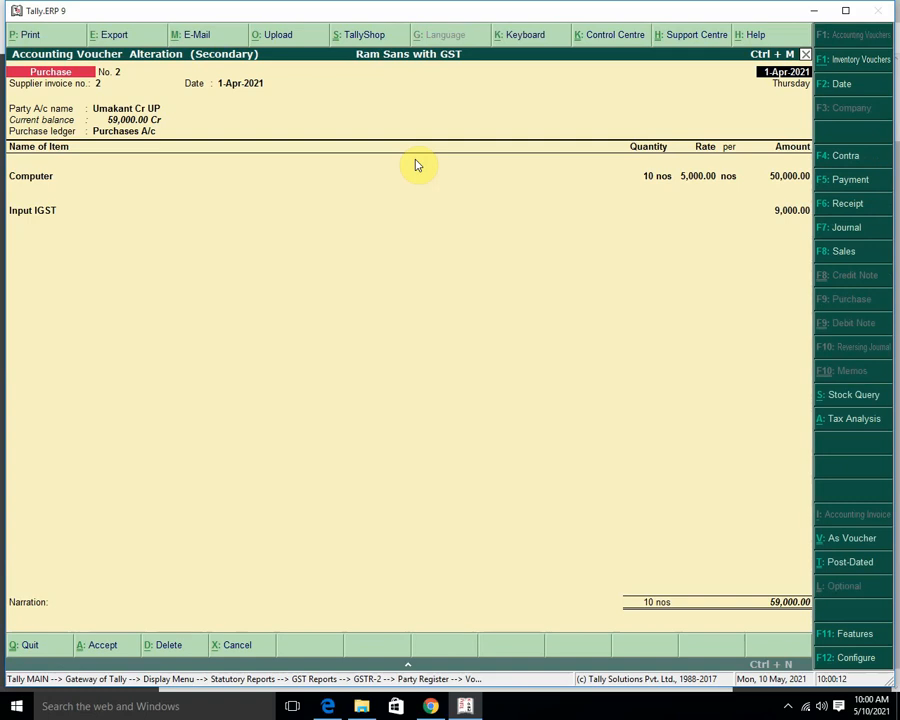
key(Escape)
key(Return)
key(Escape)
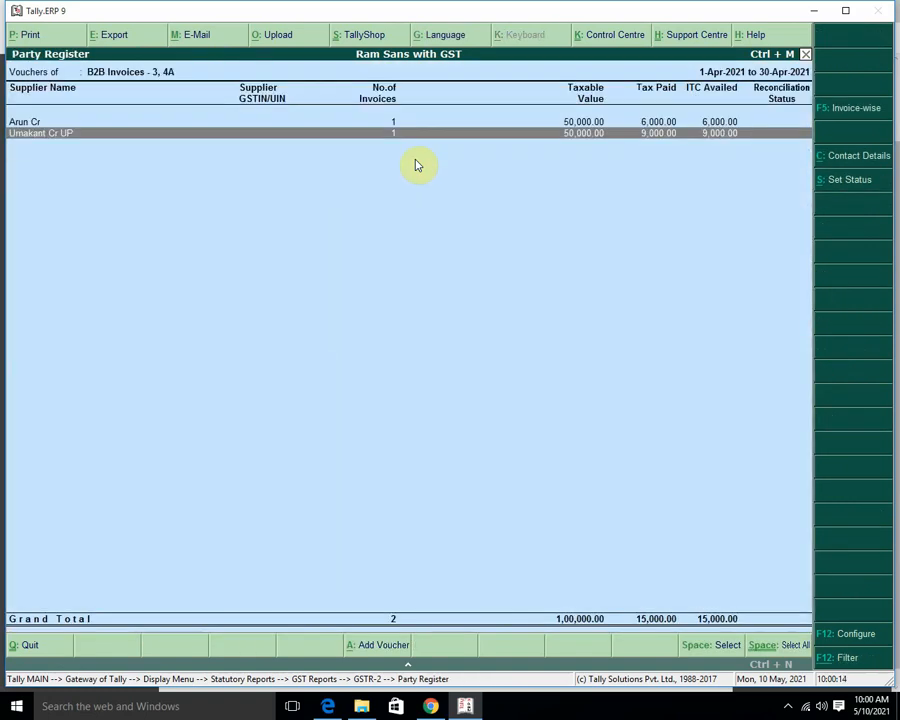
key(Escape)
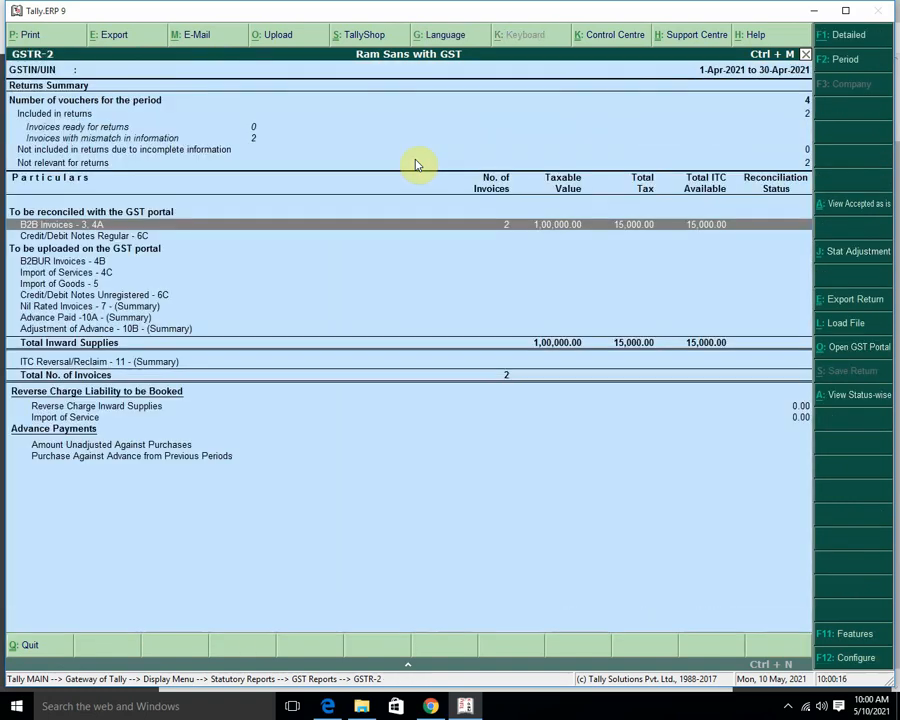
- Examine the remaining GSTR-2 particulars from the B2B invoices to the ITC Reversal/Reclaim - 11 summary
key(Down)
key(Down)
key(Down)
key(Down)
key(Down)
key(Down)
key(Down)
key(Down)
key(Down)
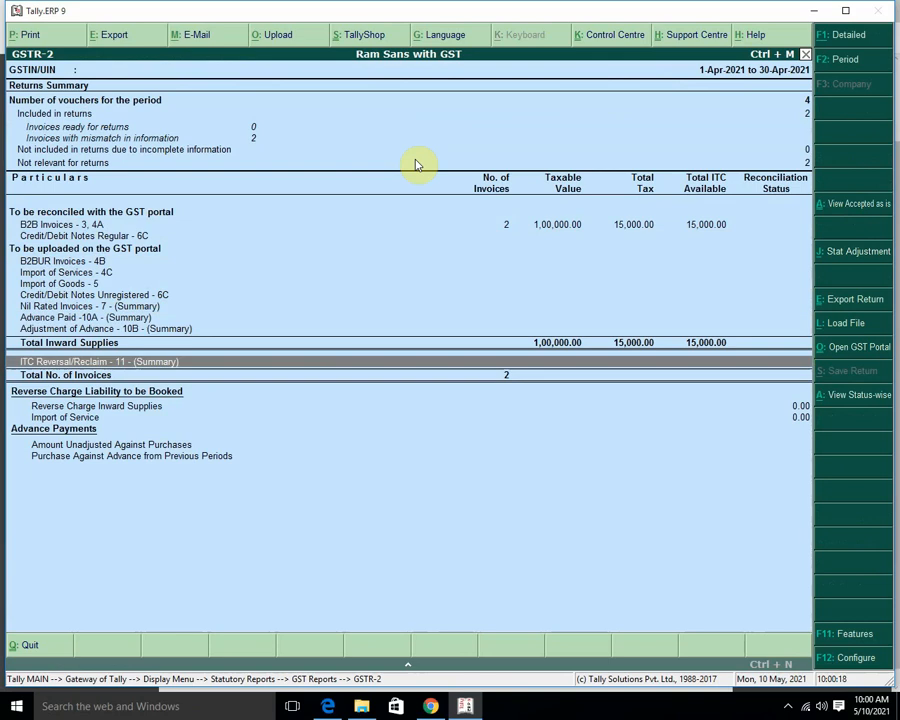
- Leave the GSTR-2 report, look over the remaining GST report options and return to the Gateway of Tally
key(Escape)
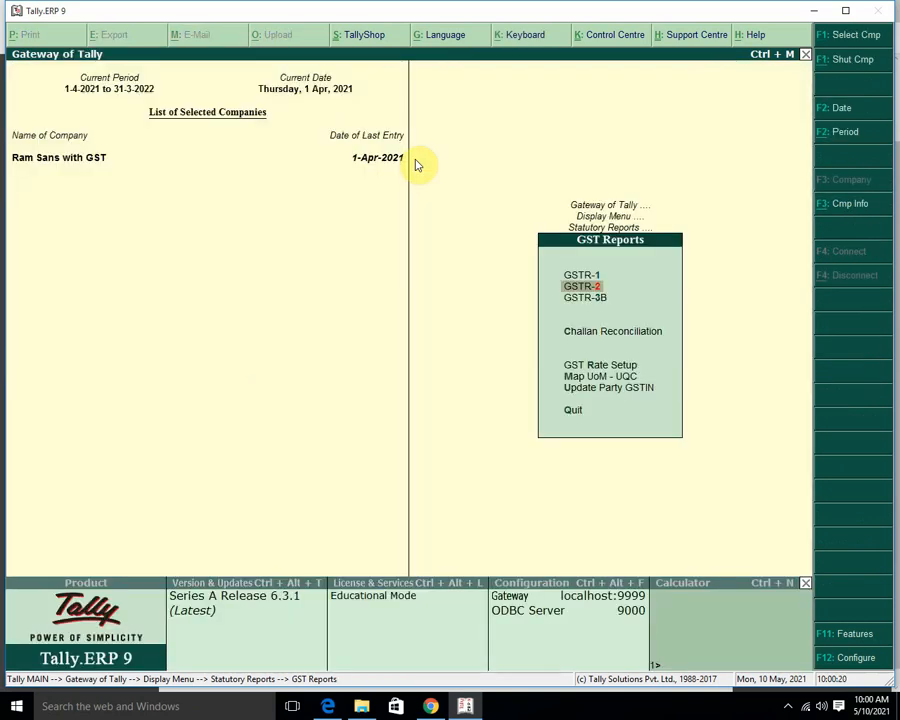
key(Down)
key(Down)
key(Down)
key(Down)
key(Down)
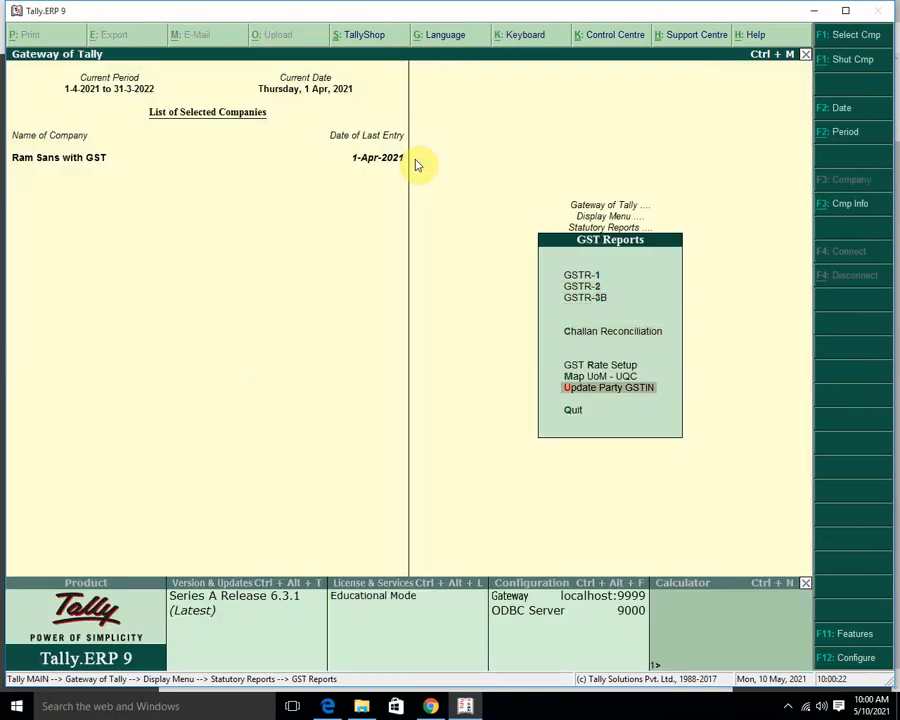
key(Escape)
key(Escape)
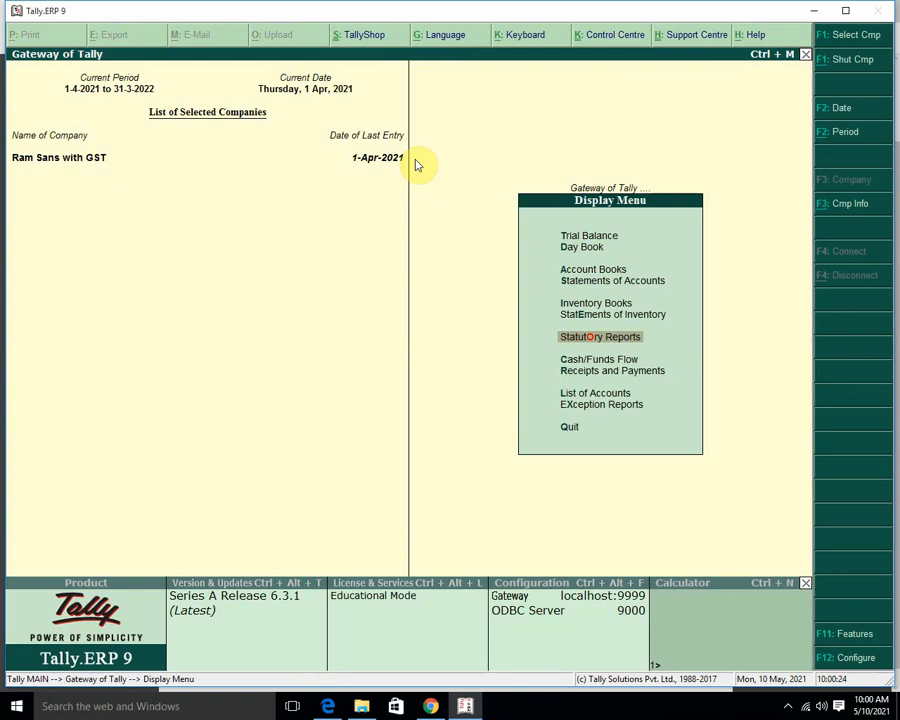
key(Escape)
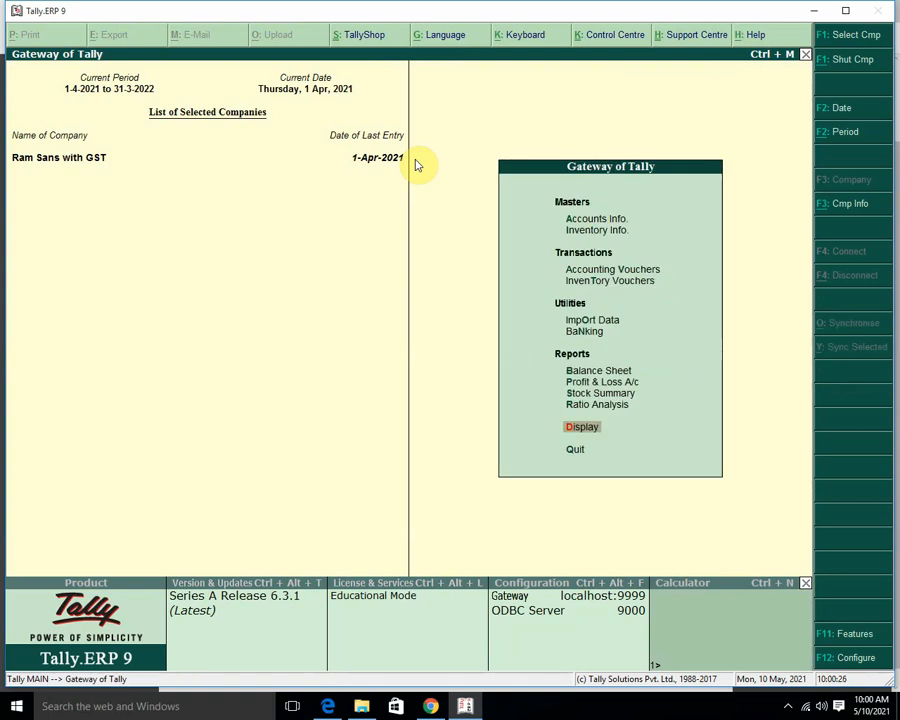
key(Escape)
key(Escape)
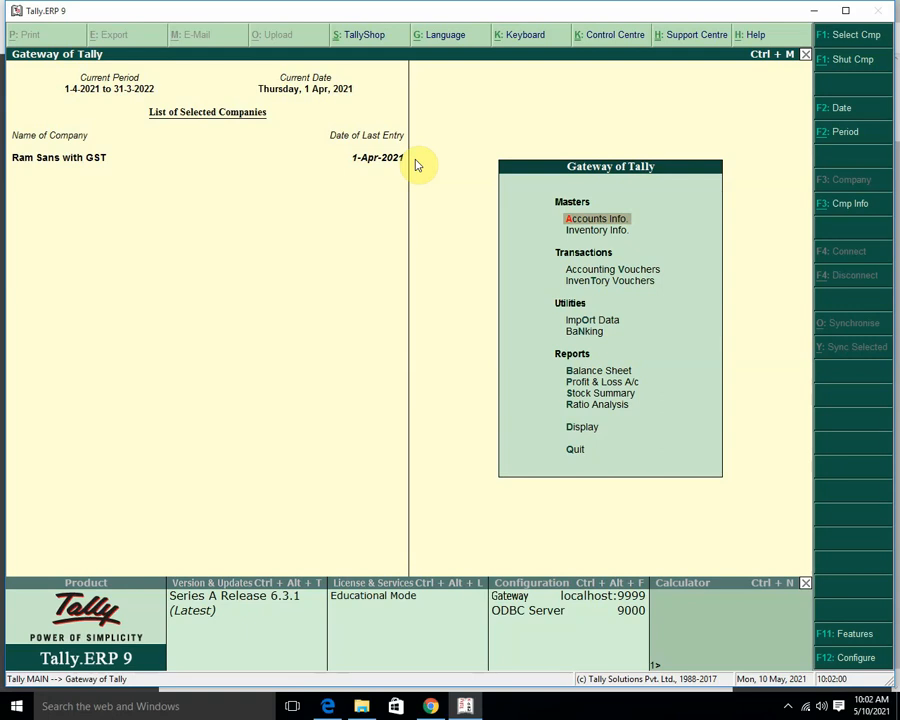
- Open the statutory reports from the Gateway of Tally
key(Down)
key(Down)
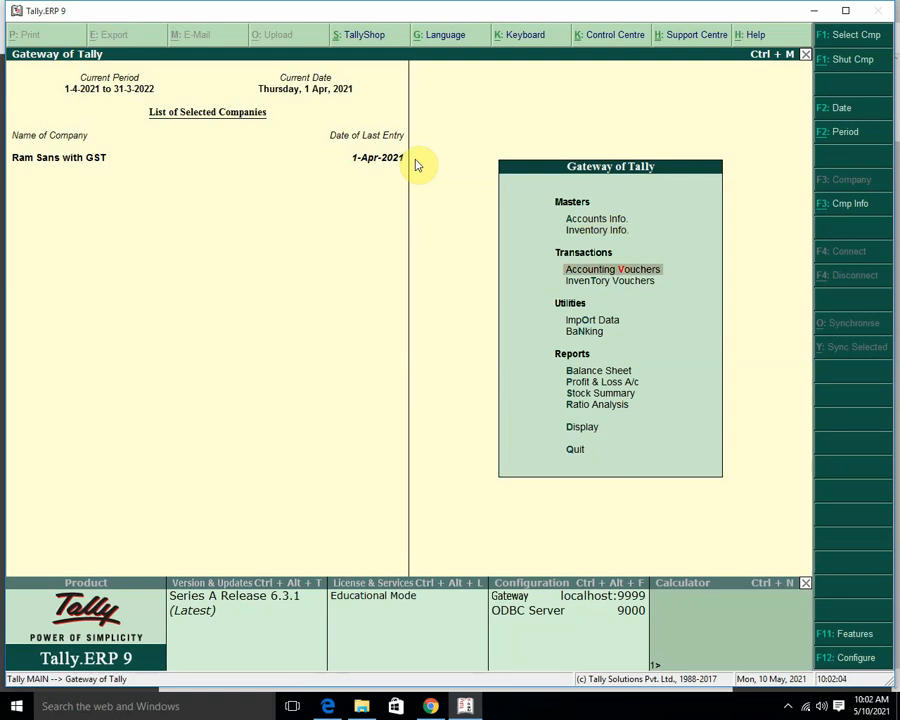
key(d)
key(Down)
key(Down)
key(Down)
key(Down)
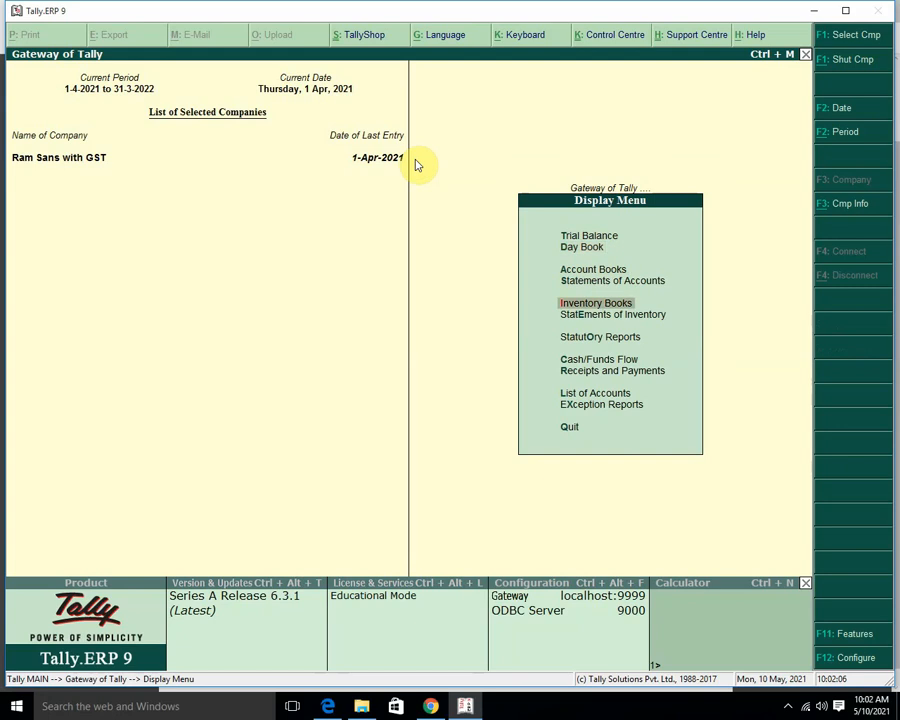
key(Down)
key(Down)
key(Return)
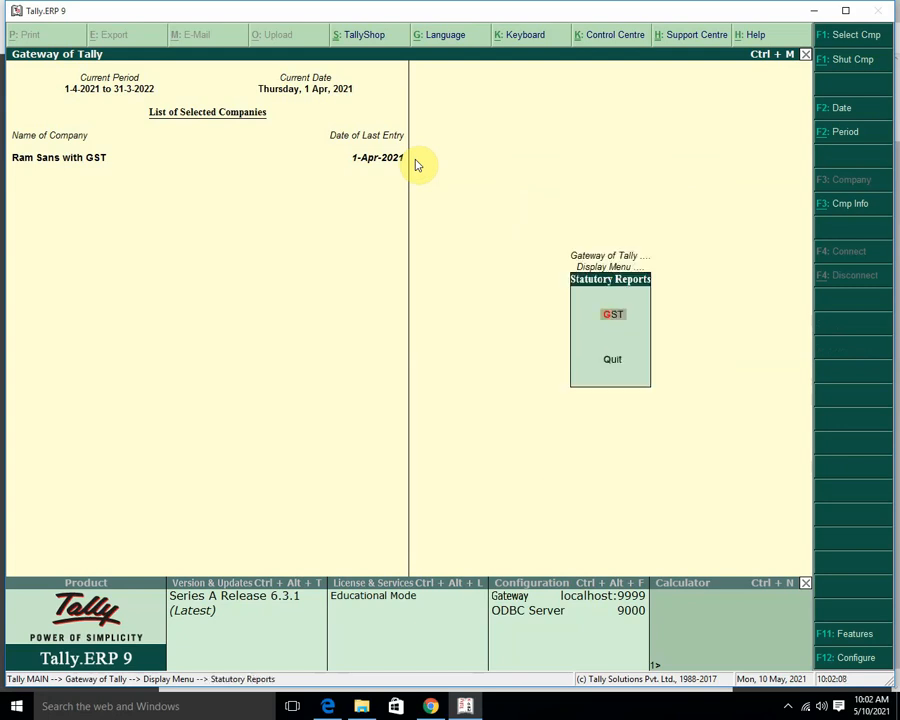
- Examine the tax rates of Computer and Smart Phone in GST Rate Setup and return to the Gateway of Tally
key(Return)
key(Down)
key(Down)
key(Down)
key(Down)
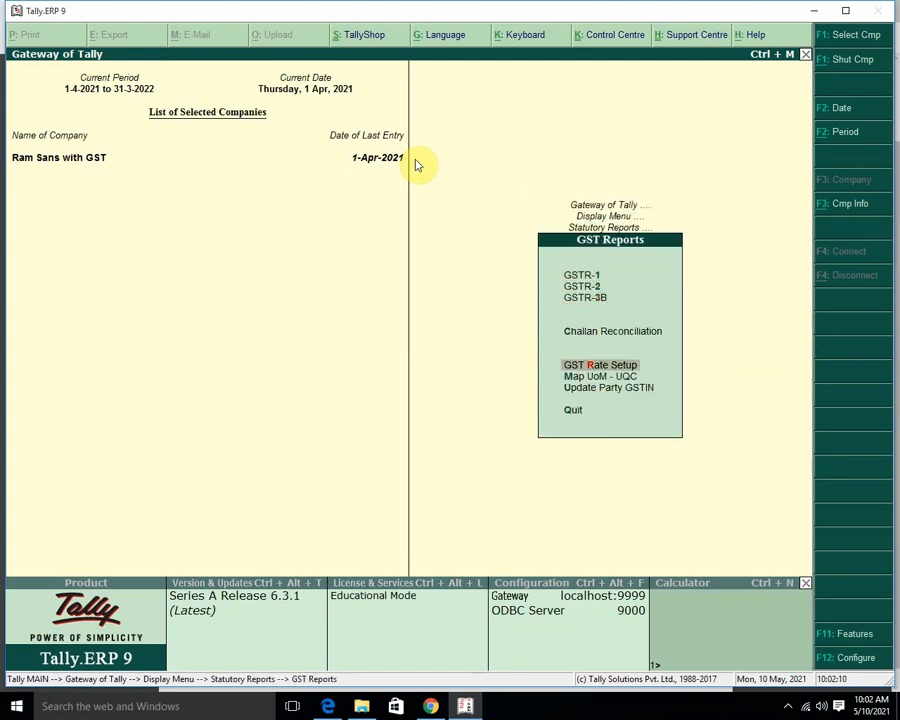
key(Return)
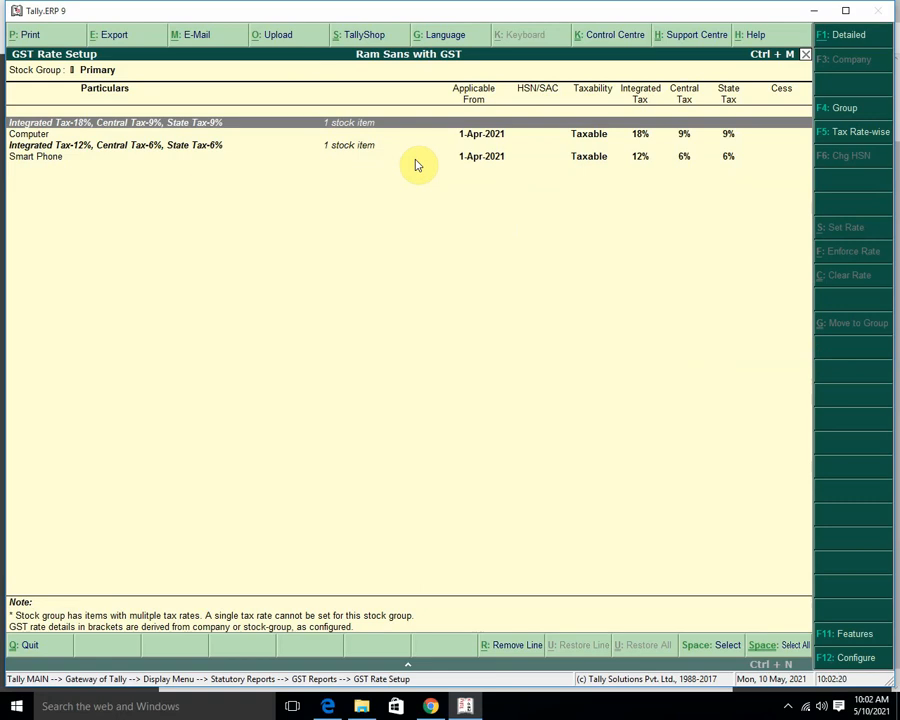
key(Escape)
key(Escape)
key(Escape)
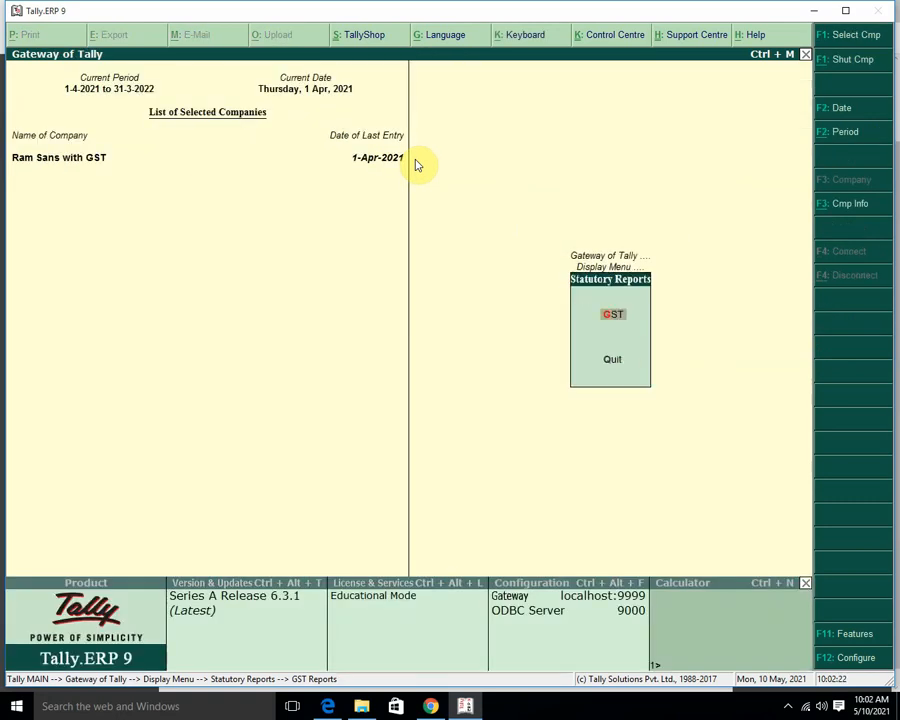
key(Escape)
- Start a new purchase voucher with supplier invoice number 65 dated 1-Apr-2021
key(Up)
key(Up)
key(Up)
key(Up)
key(Up)
key(Up)
key(Up)
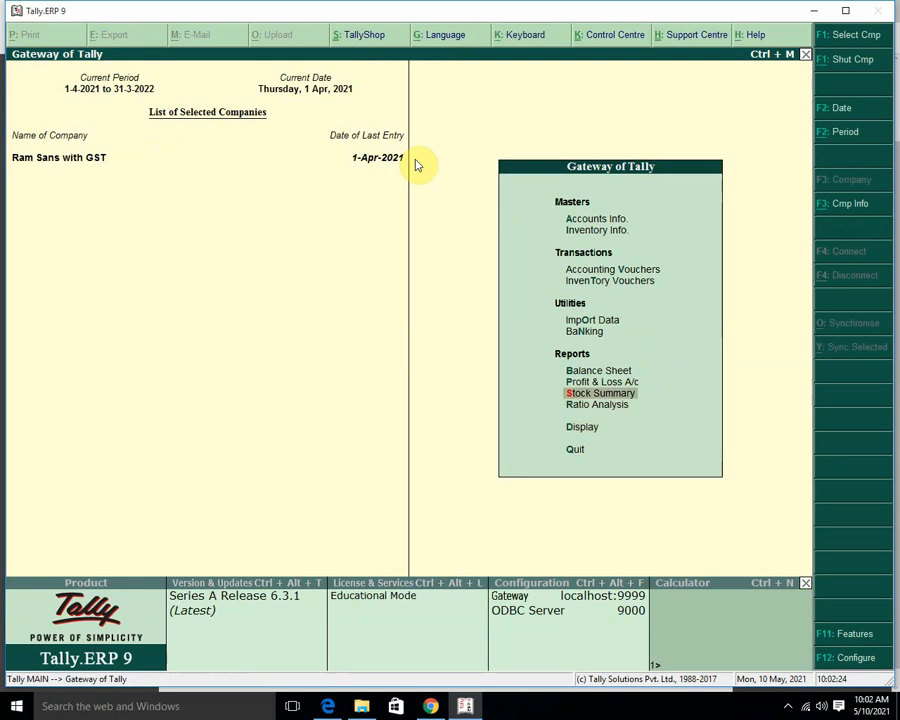
key(Up)
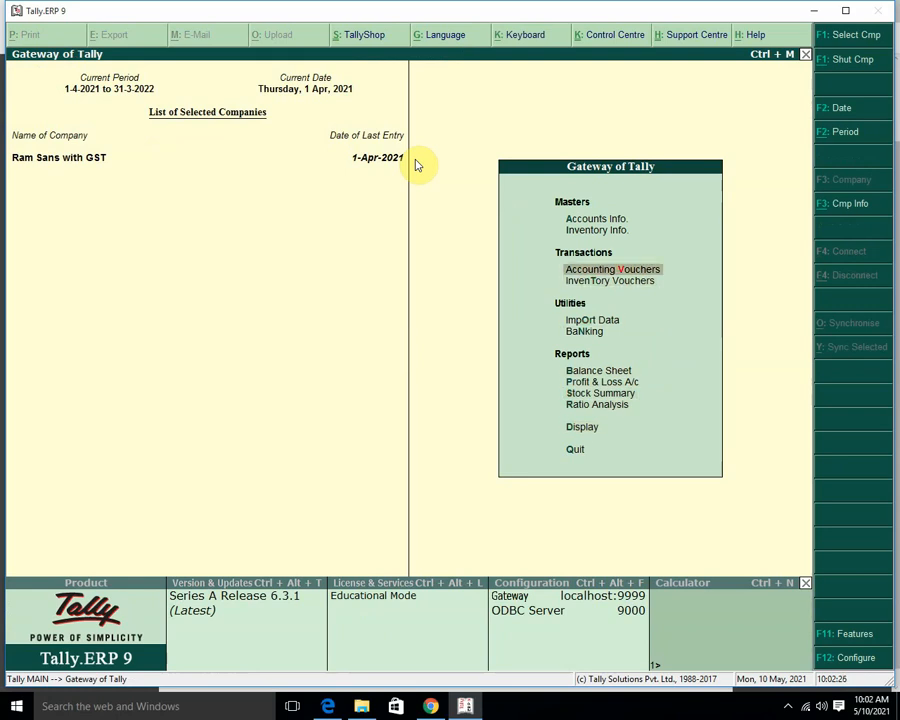
key(Return)
key(Escape)
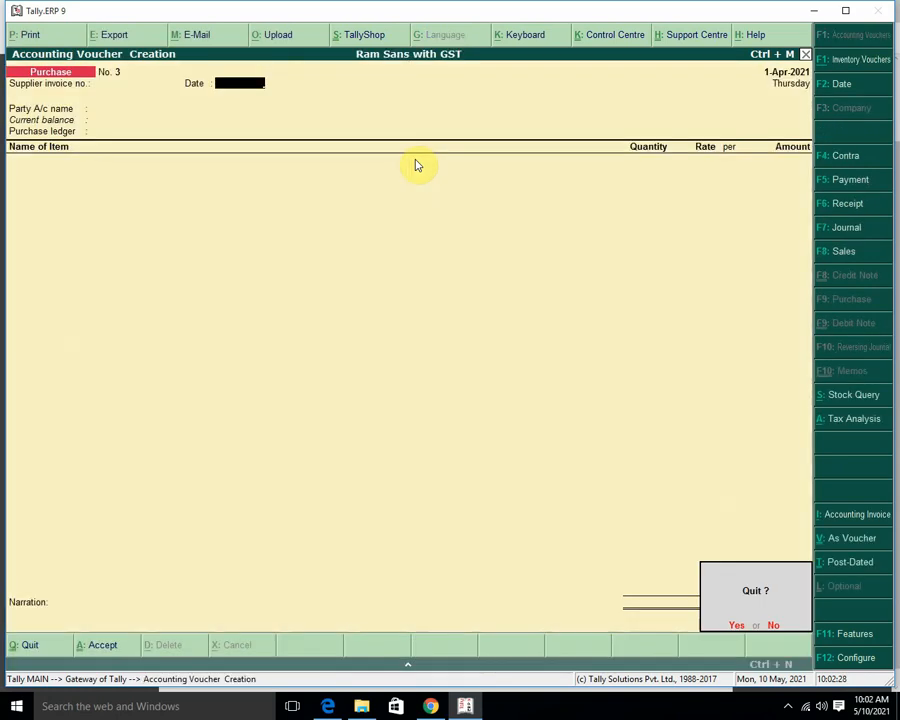
key(n)
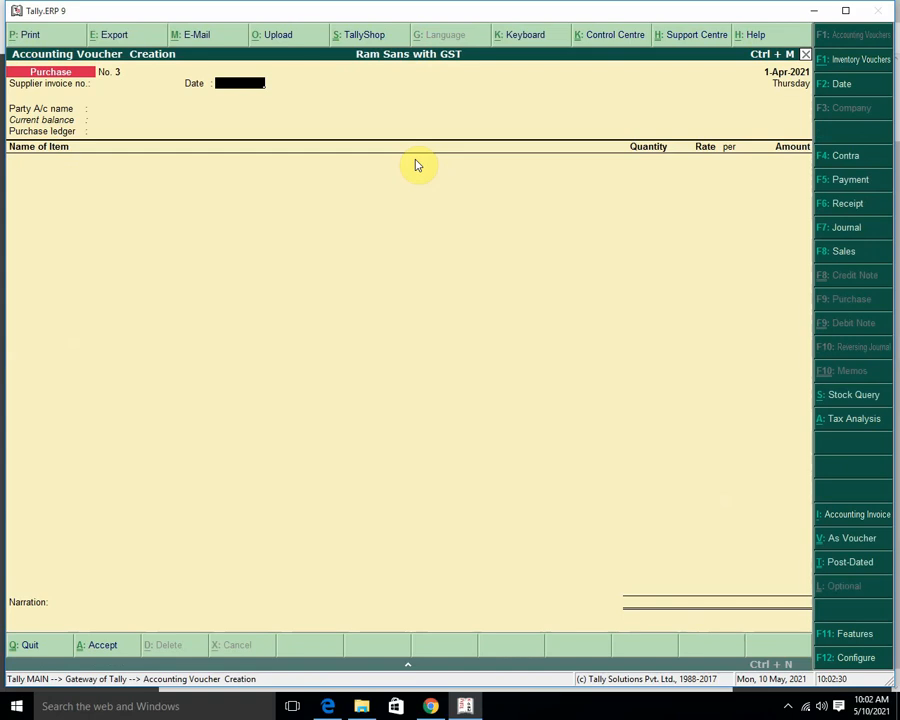
text(65)
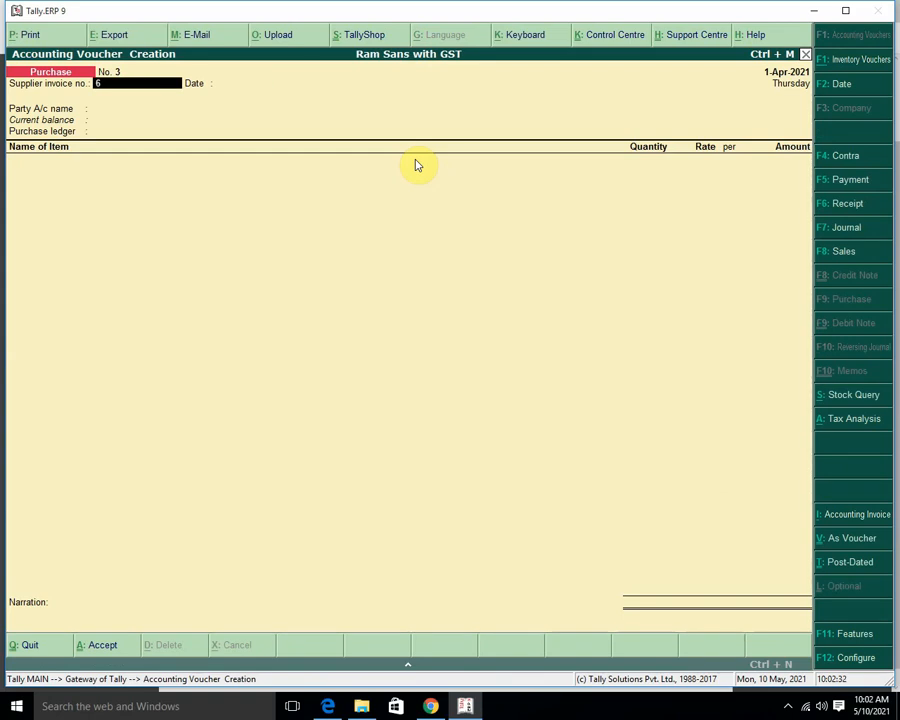
key(Return)
key(Return)
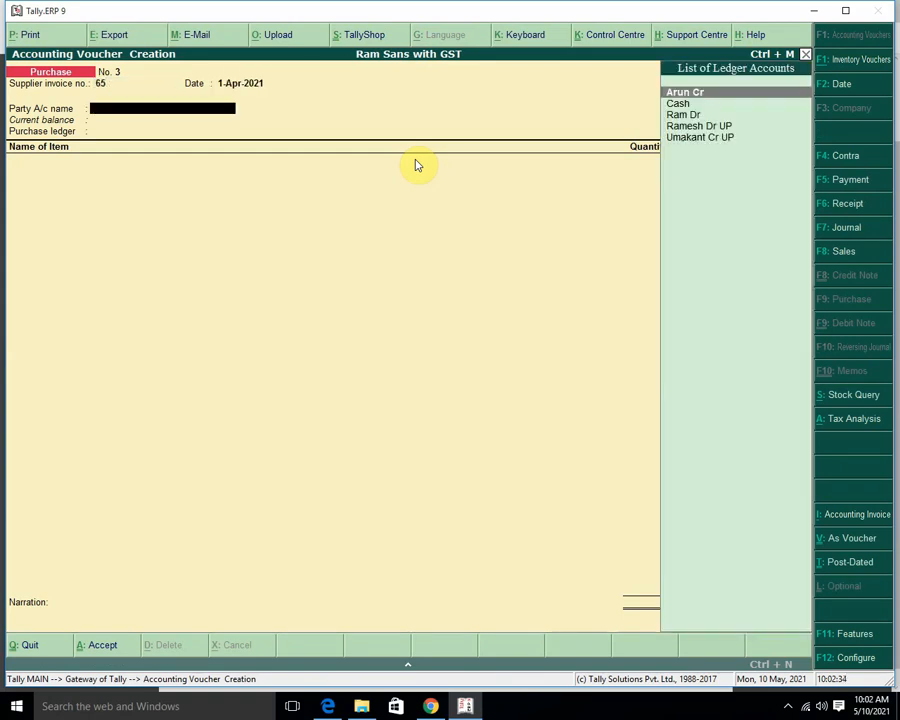
- Review the available party ledgers and choose the Madhya Pradesh creditor as the purchase voucher's party account
key(Down)
key(Down)
key(Down)
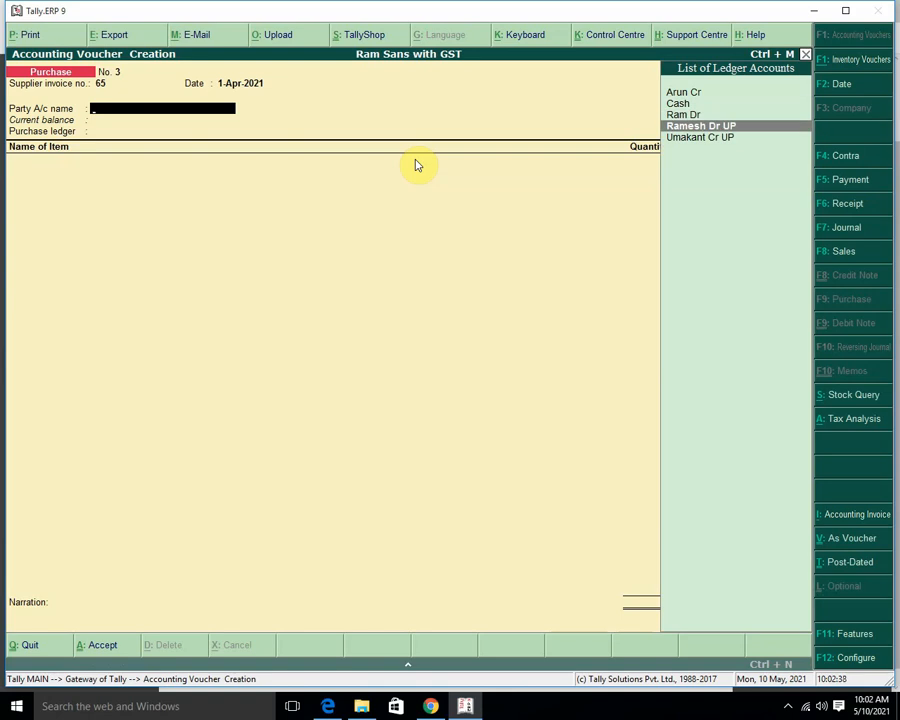
key(Down)
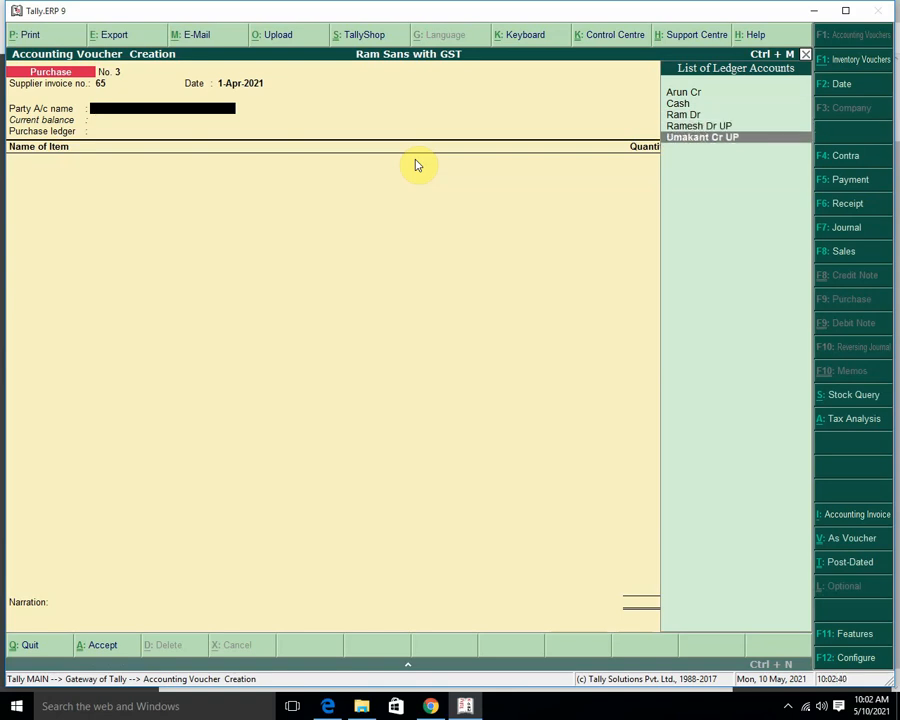
key(Up)
key(Up)
key(Up)
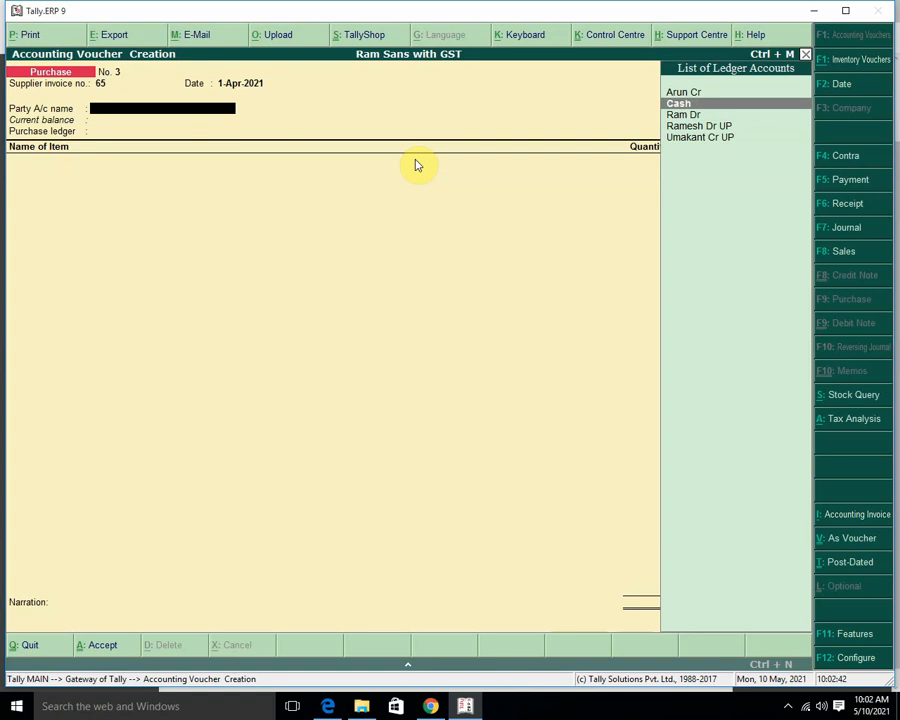
key(Up)
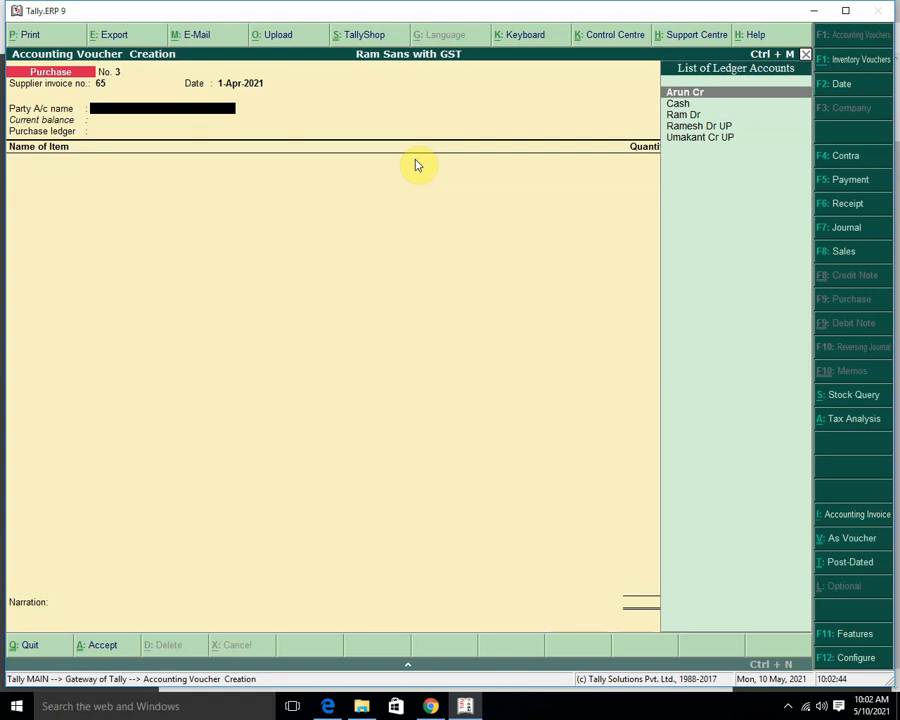
key(Return)
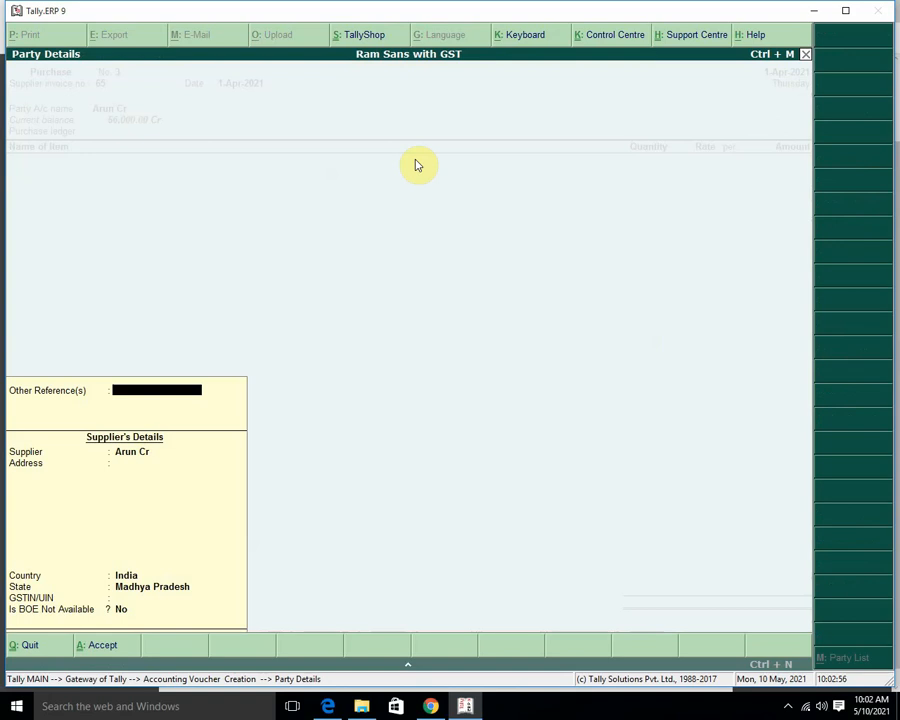
- Accept the supplier's details with state Madhya Pradesh and set the purchase ledger to Purchases A/c
key(Return)
key(Return)
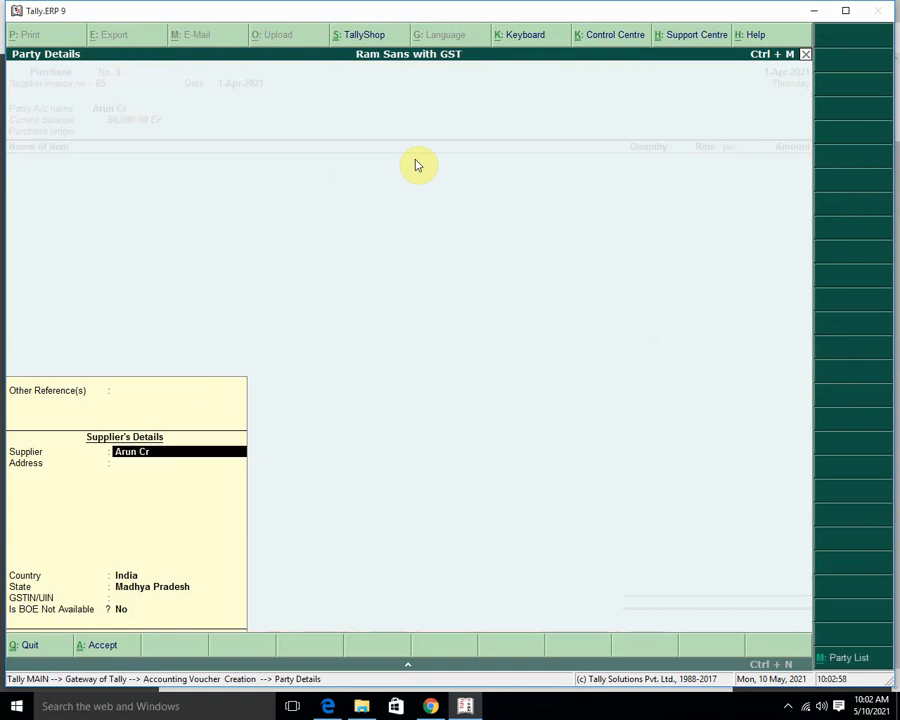
key(Return)
key(Return)
key(Return)
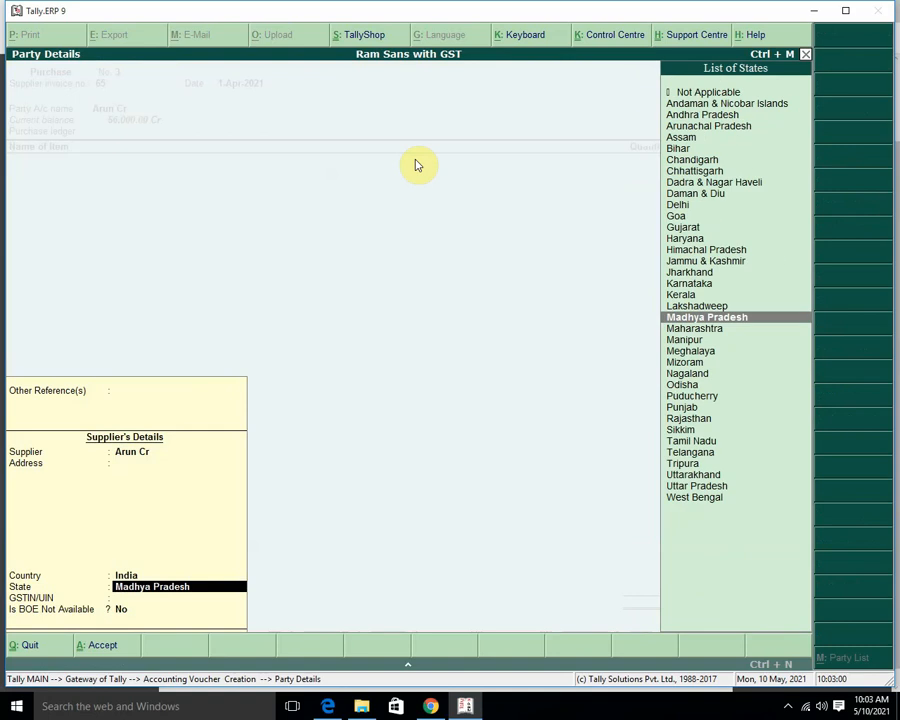
key(Return)
key(Return)
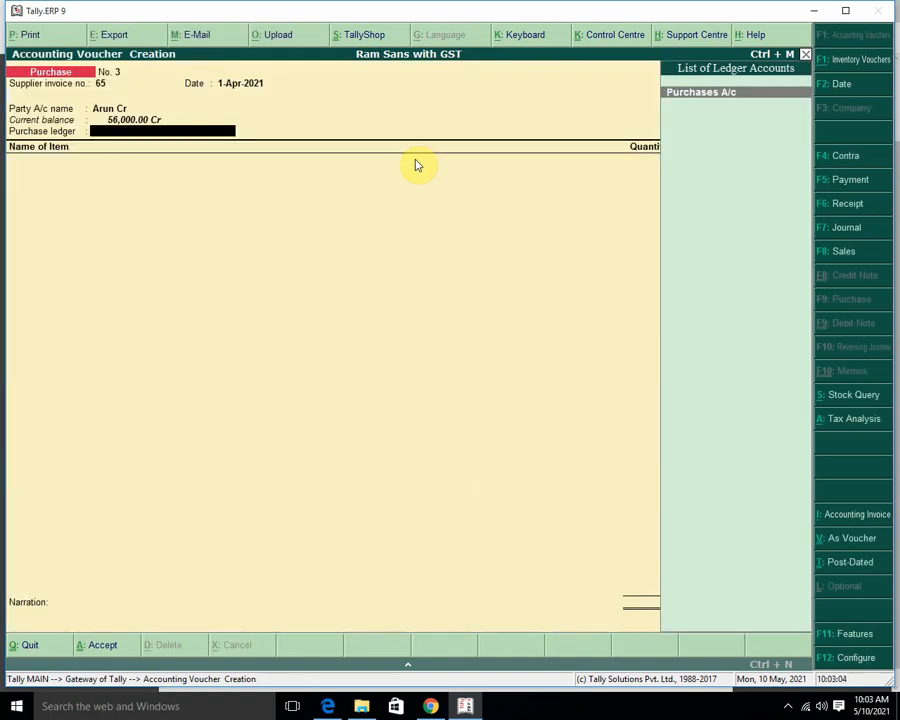
key(Return)
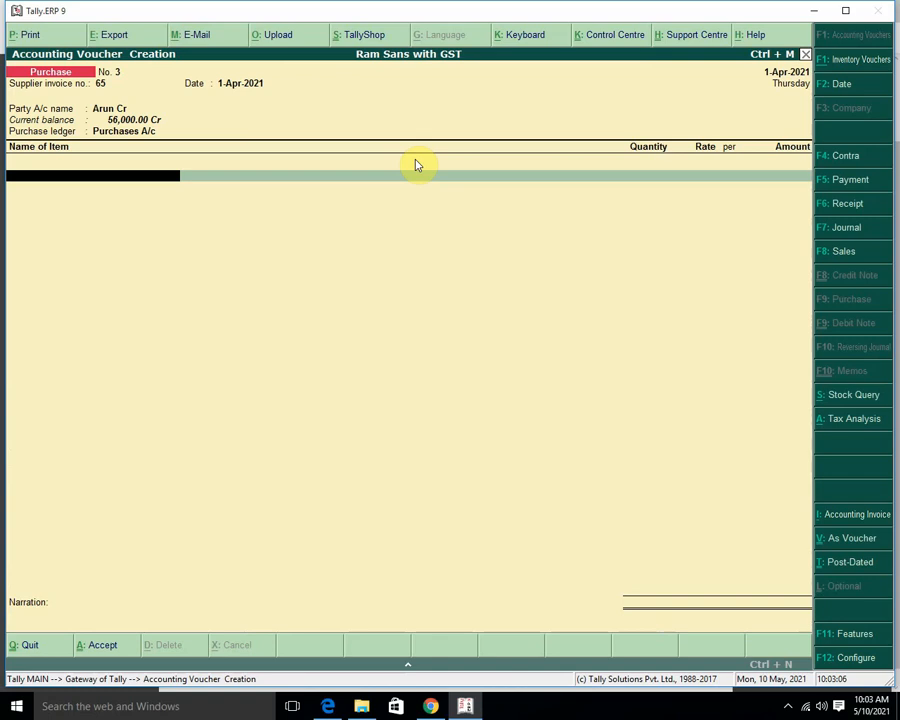
- Add 5 nos of Computer at a rate of 5,000.00 to the purchase voucher
key(Down)
key(Return)
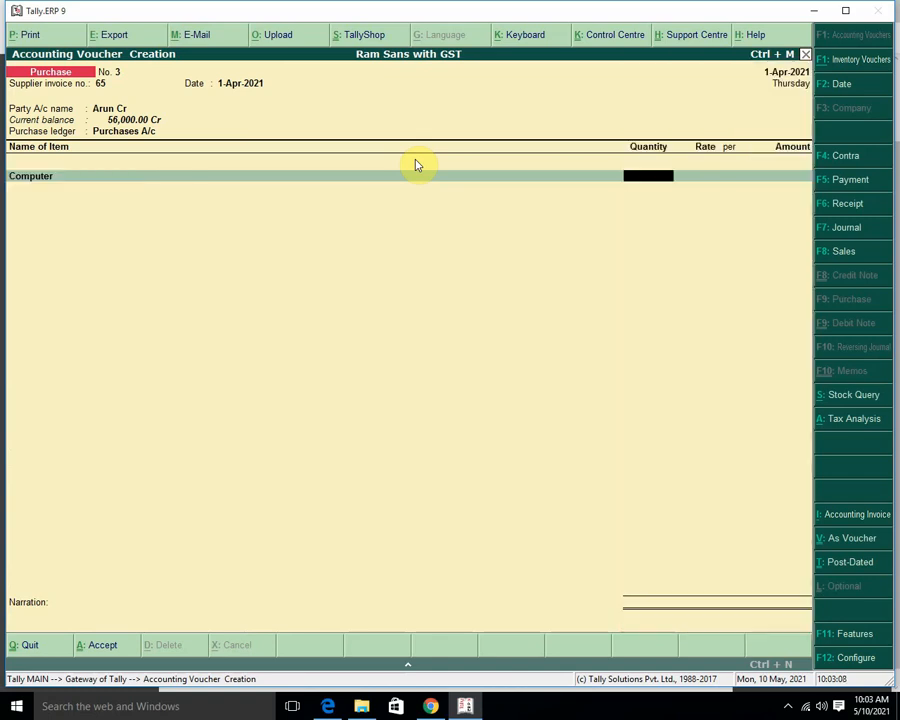
text(5)
key(Return)
key(Return)
key(Return)
key(Return)
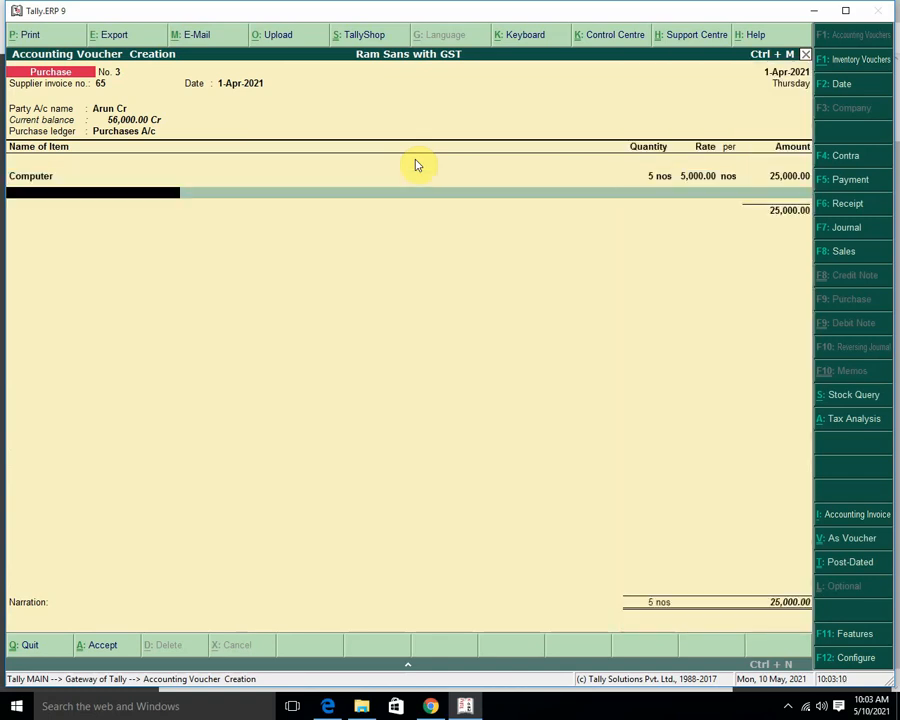
- Add 5 nos of Smart Phone at a rate of 5,000.00 to the purchase voucher
key(Down)
key(Down)
key(Return)
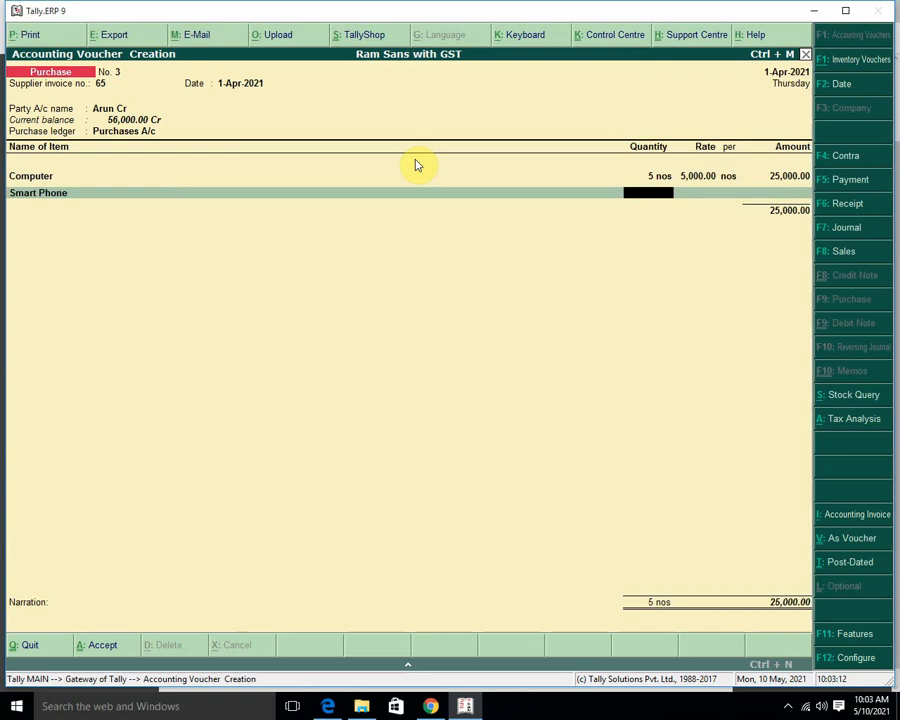
text(5)
key(Return)
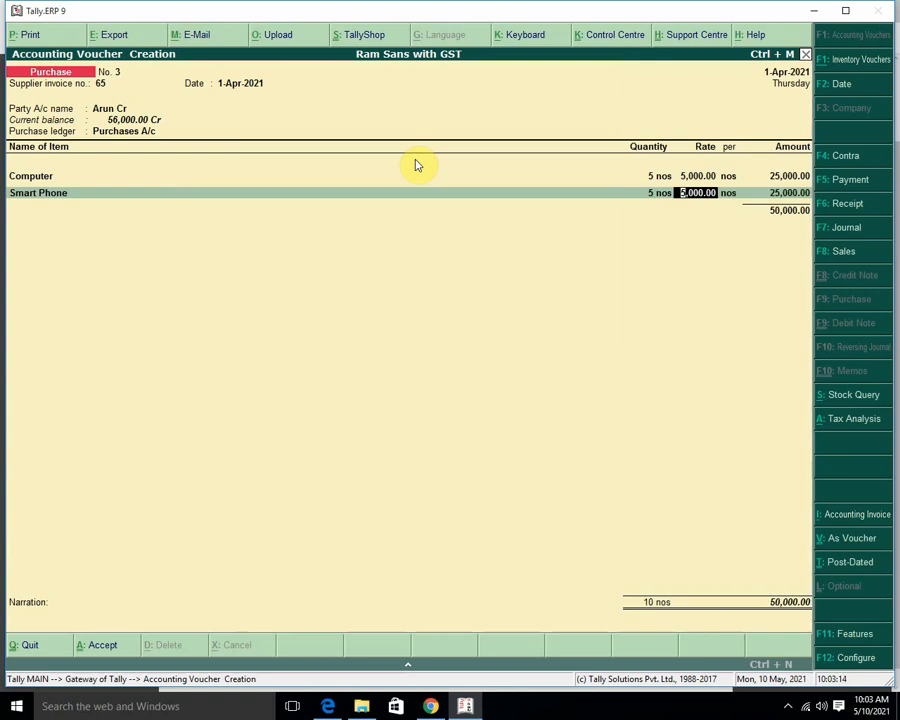
key(Return)
key(Return)
key(Return)
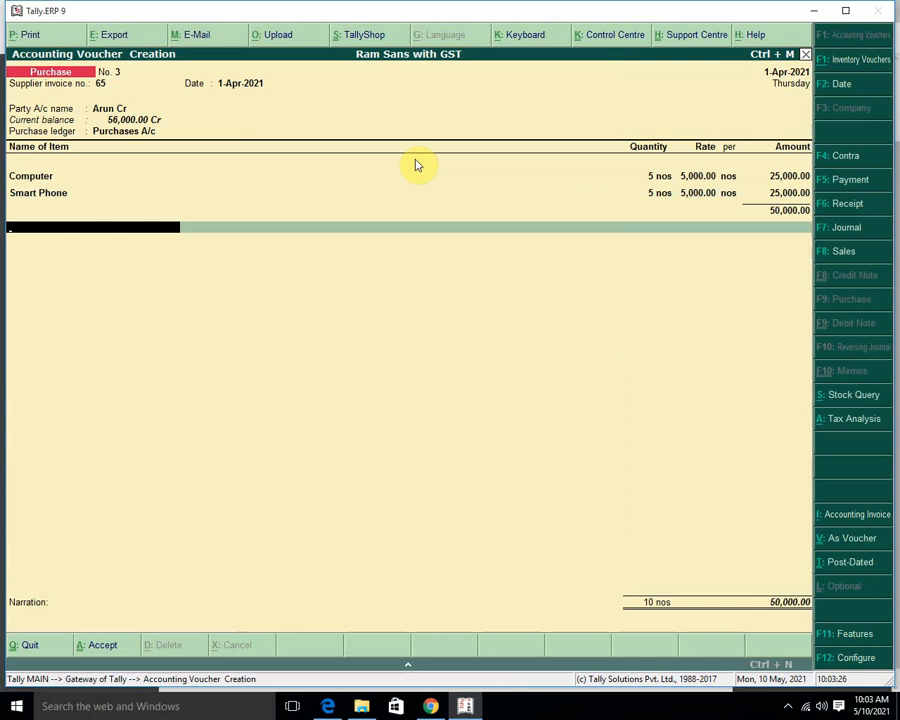
- Add the Input CGST ledger below the stock items and accept its calculated tax amount
key(Return)
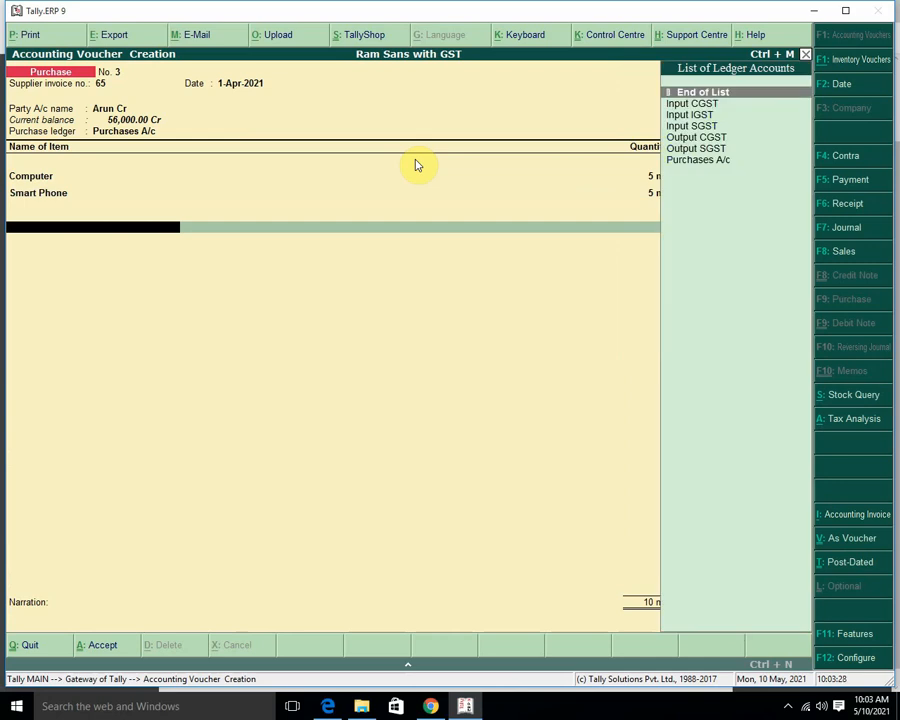
key(Down)
key(Down)
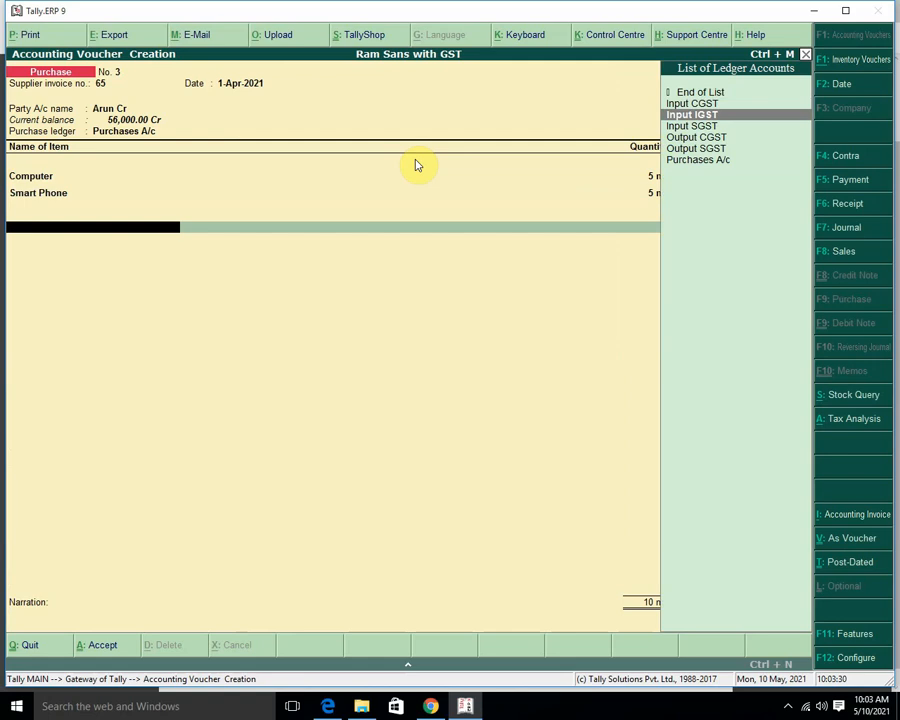
key(Up)
key(Return)
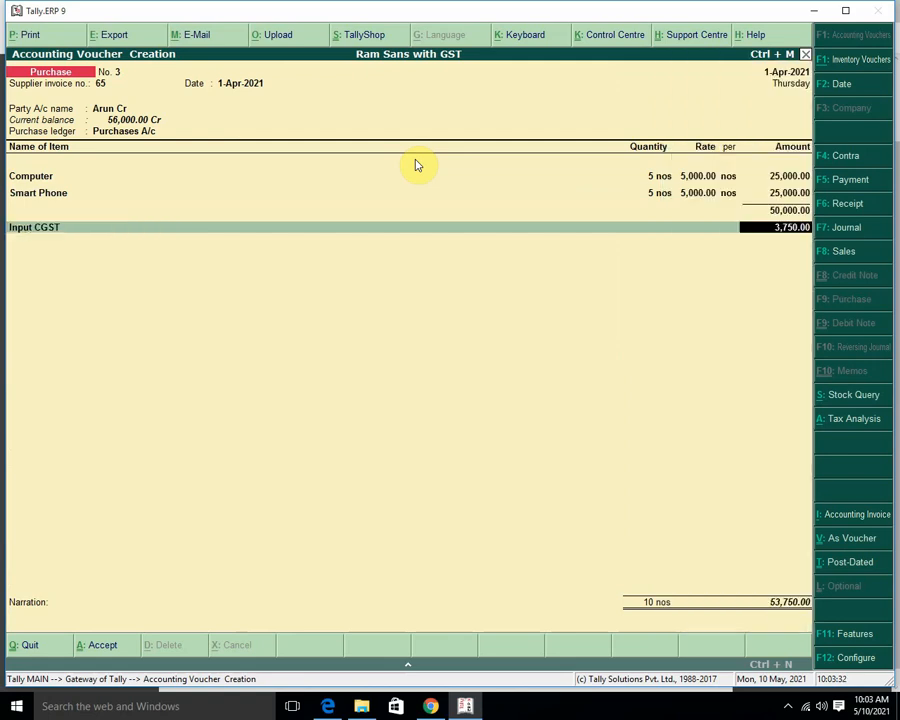
key(Return)
- Add the Input SGST ledger below Input CGST in the purchase voucher with its calculated tax amount
key(Down)
key(Down)
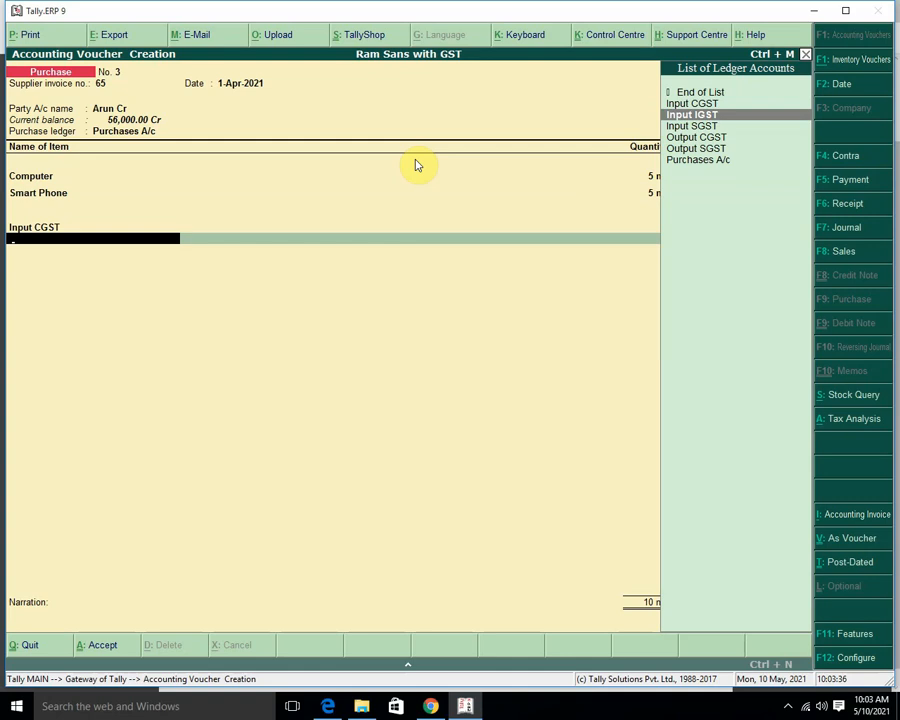
key(Down)
key(Return)
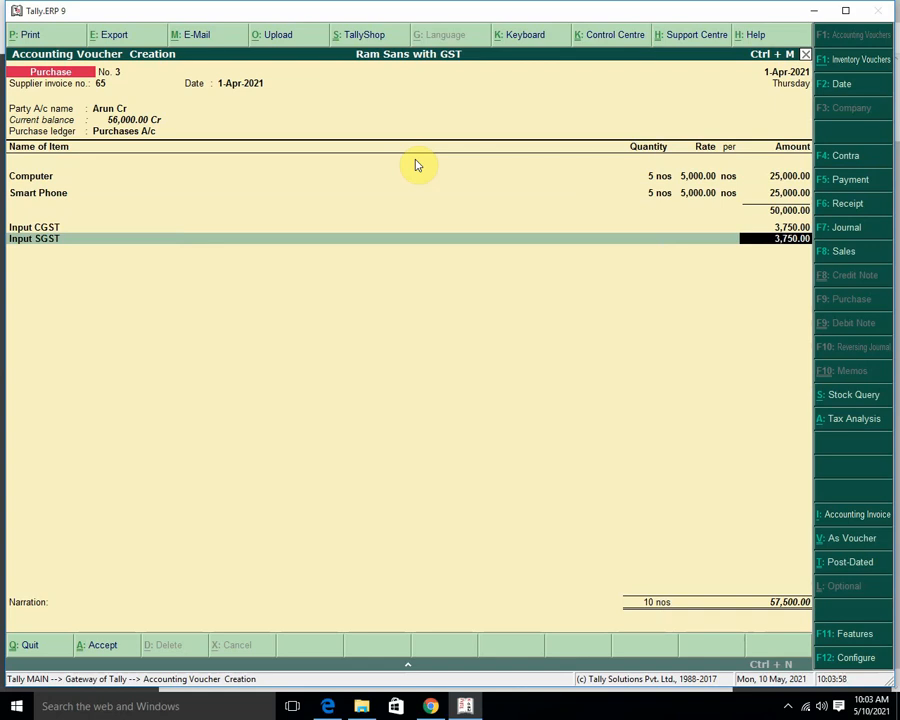
- Check the tax in the calculator with 25000*18/100, 25000*12/100, 4500+3000 and 7500/2, and return to the voucher
key(ctrl+n)
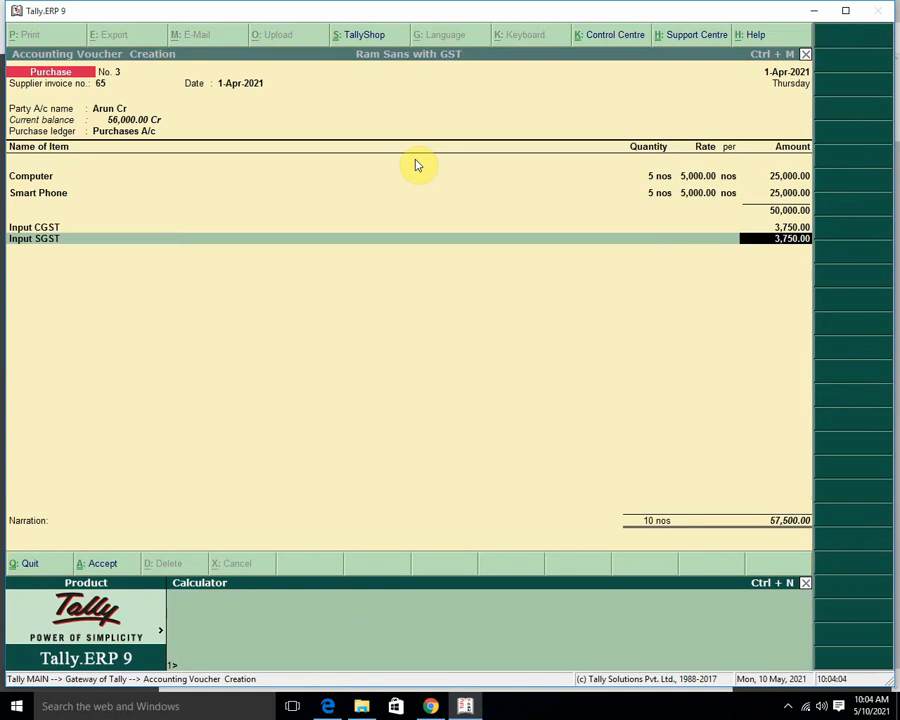
text(25000*18/100)
key(Return)
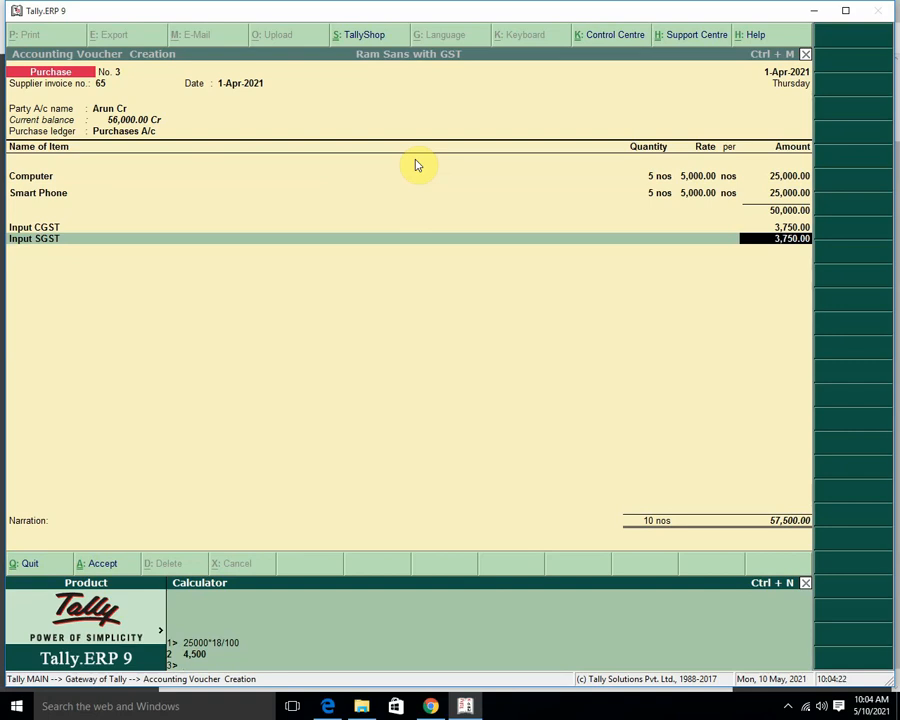
text(25000*12/100)
key(Return)
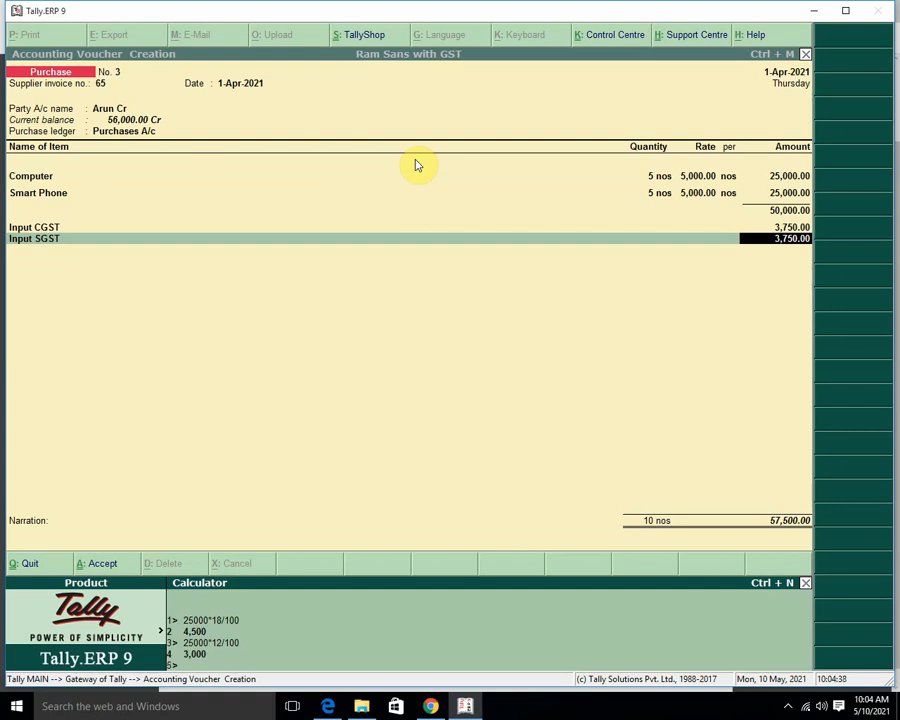
text(4500+3000)
key(Return)
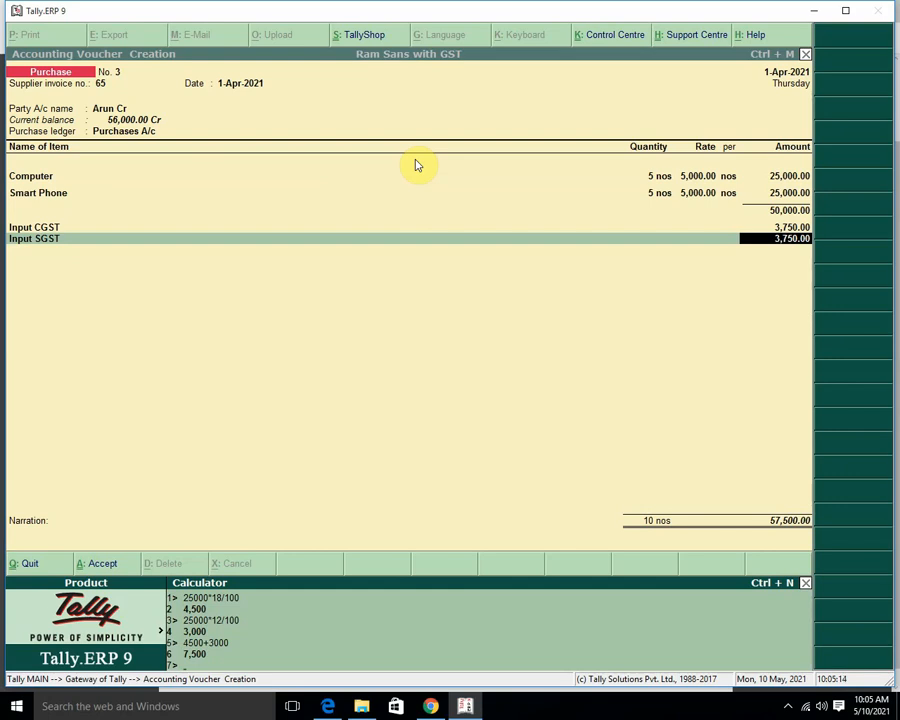
text(7500/2)
key(Return)
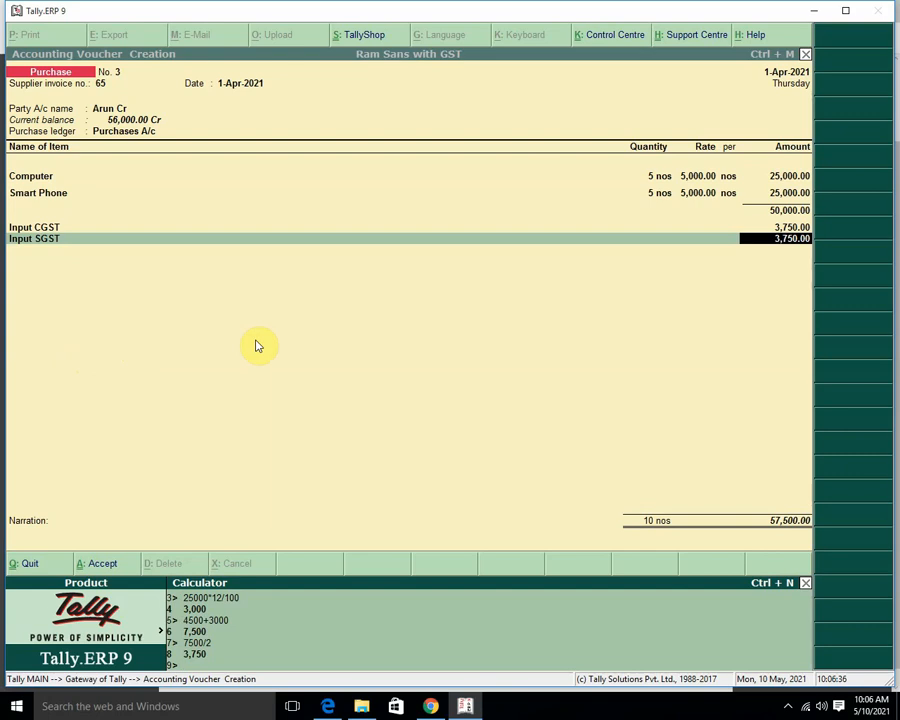
key(ctrl+m)
- Accept the Input SGST amount and save the purchase voucher without a narration
key(Return)
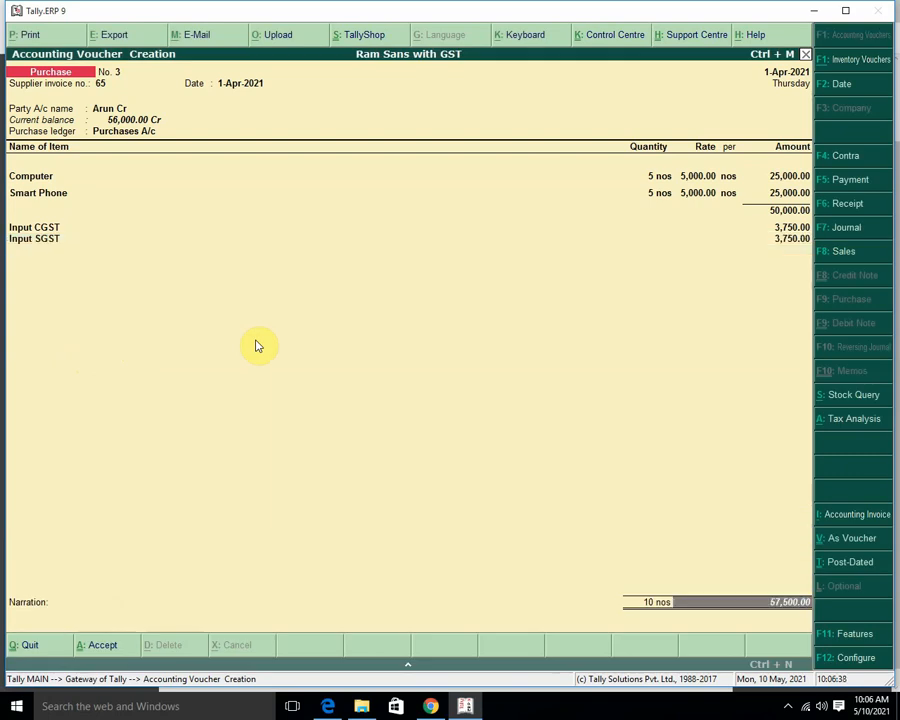
key(Return)
key(Return)
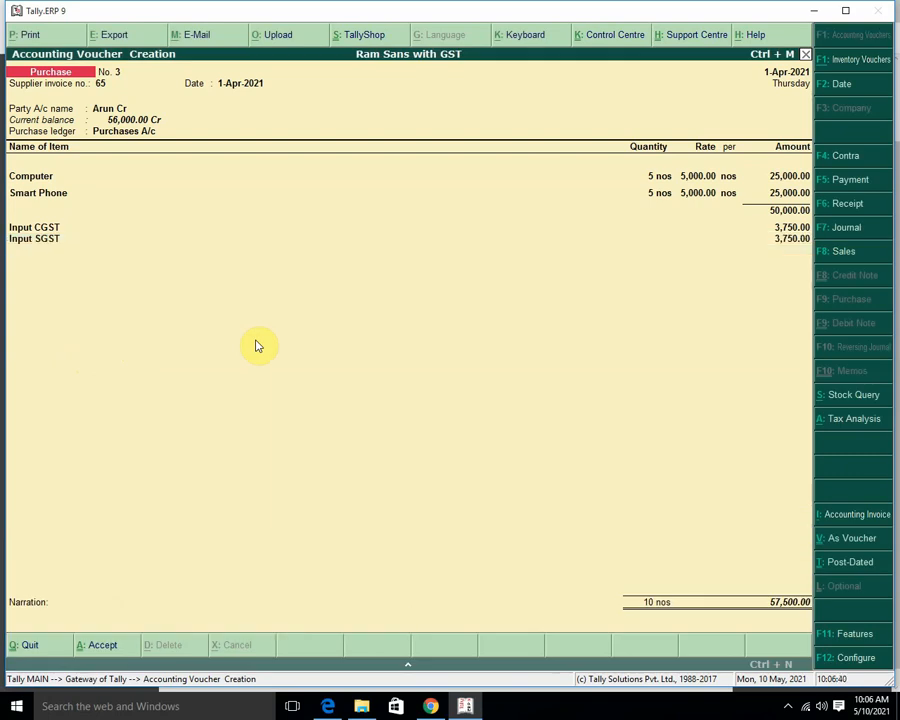
key(y)
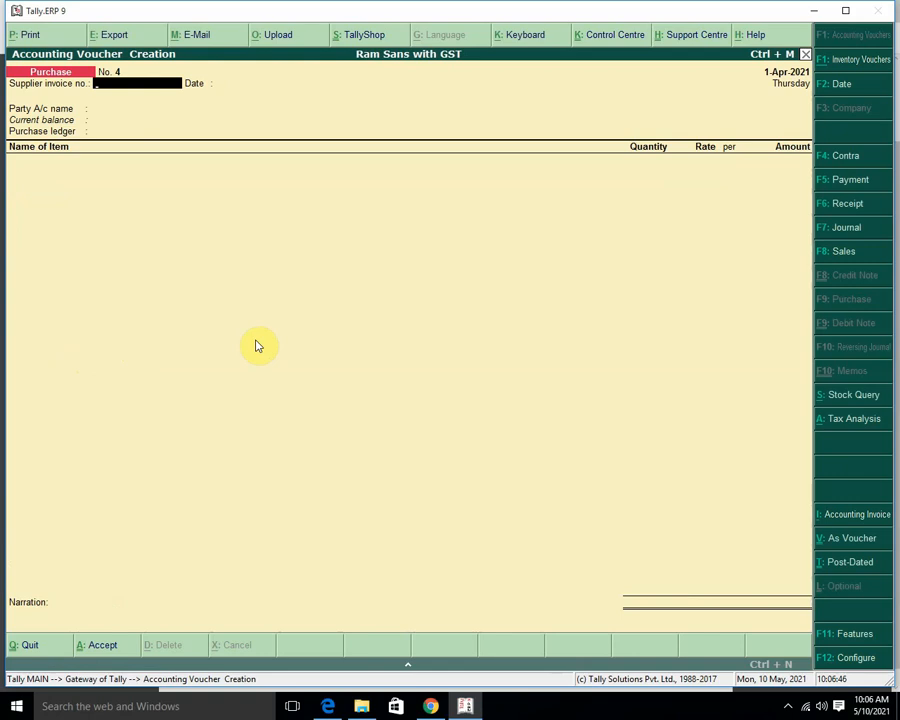
- Enter supplier invoice number 12 in the new purchase voucher and choose the UP creditor as the party account
text(12)
key(Return)
key(Return)
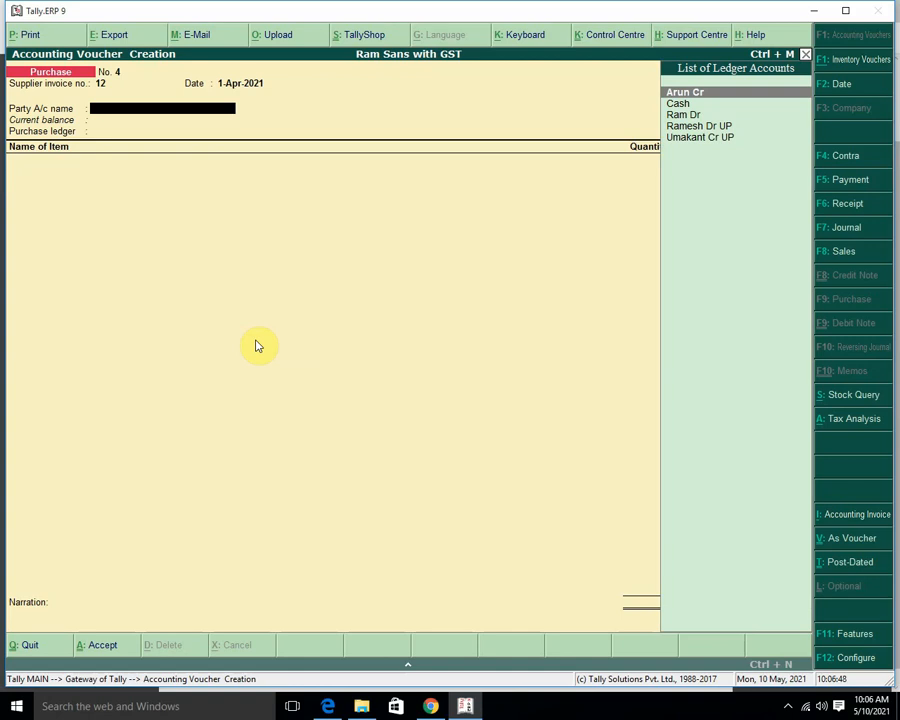
key(Down)
key(Down)
key(Down)
key(Down)
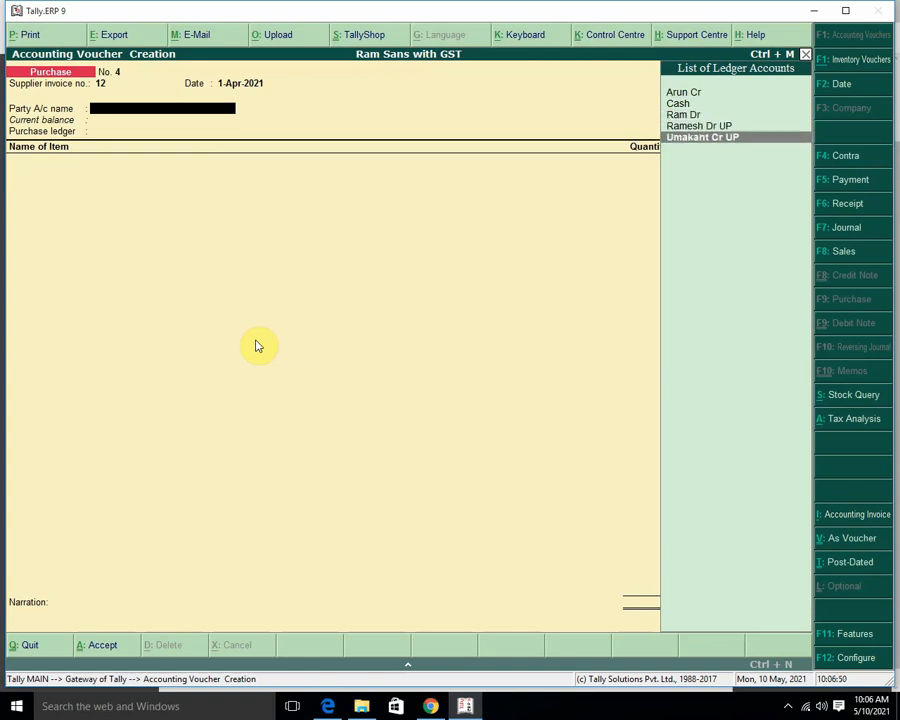
key(Return)
- Accept the supplier's details with state Uttar Pradesh and set the purchase ledger to Purchases A/c
key(Return)
key(Return)
key(Return)
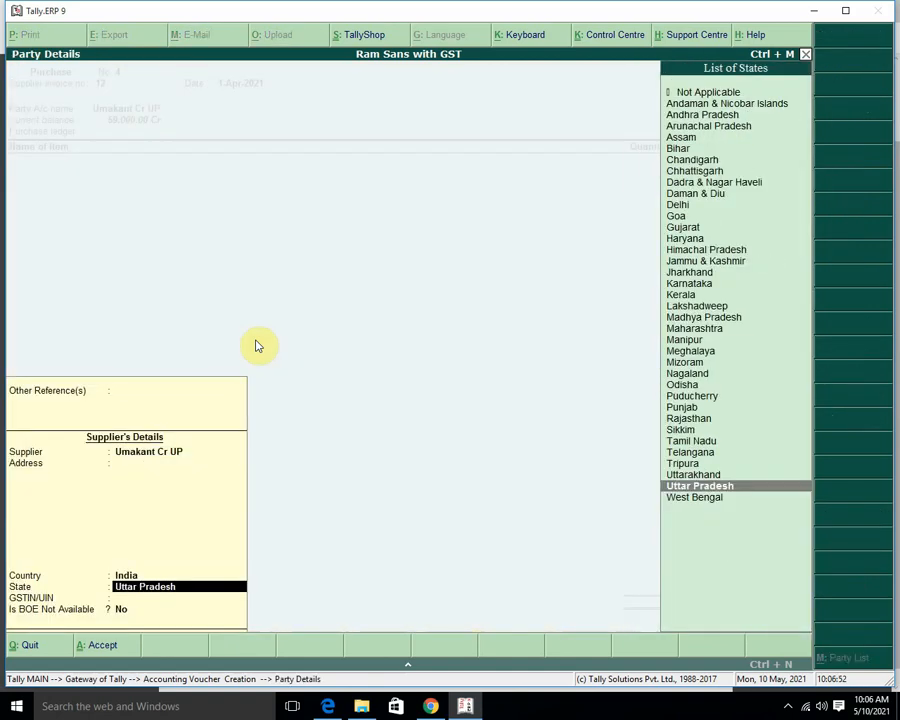
key(Return)
key(Return)
key(Return)
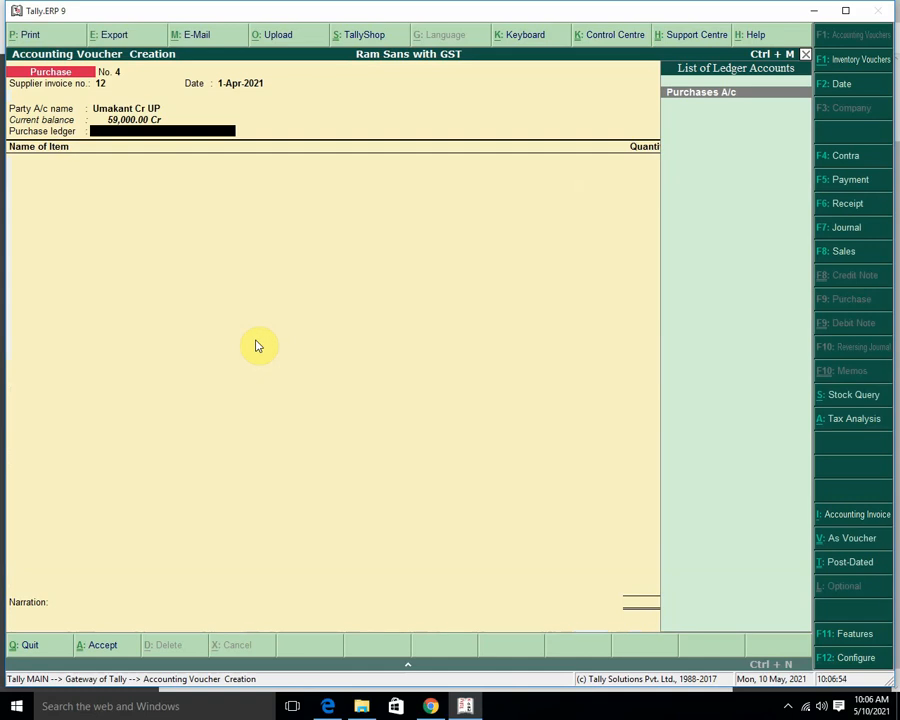
key(Return)
- Enter 5 nos of Computer at a rate of 5,000.00 as the first item of the interstate purchase
key(Down)
key(Down)
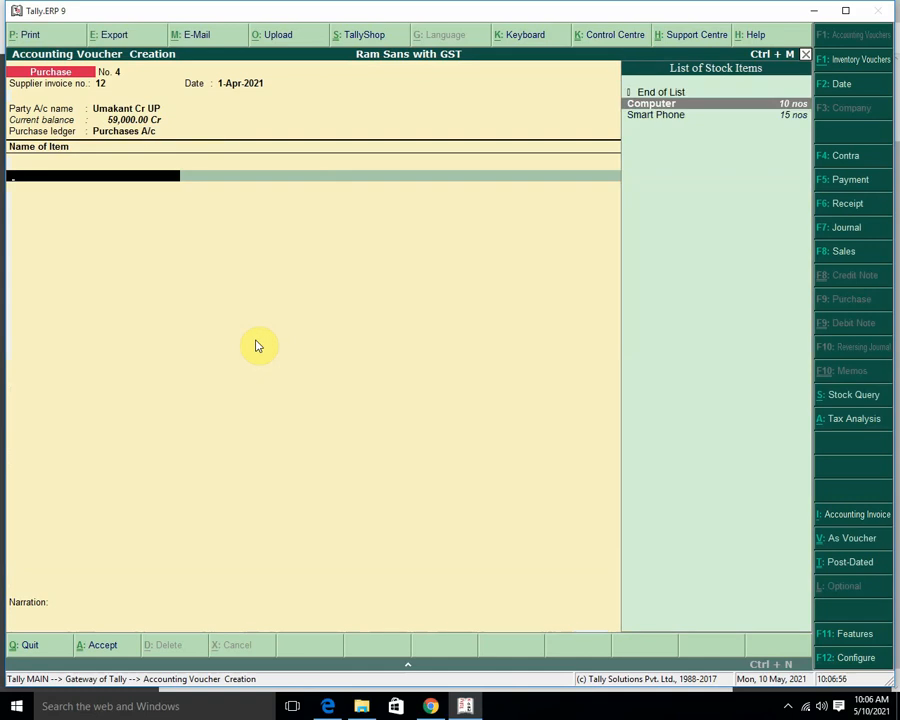
key(Return)
text(5)
key(Return)
key(Return)
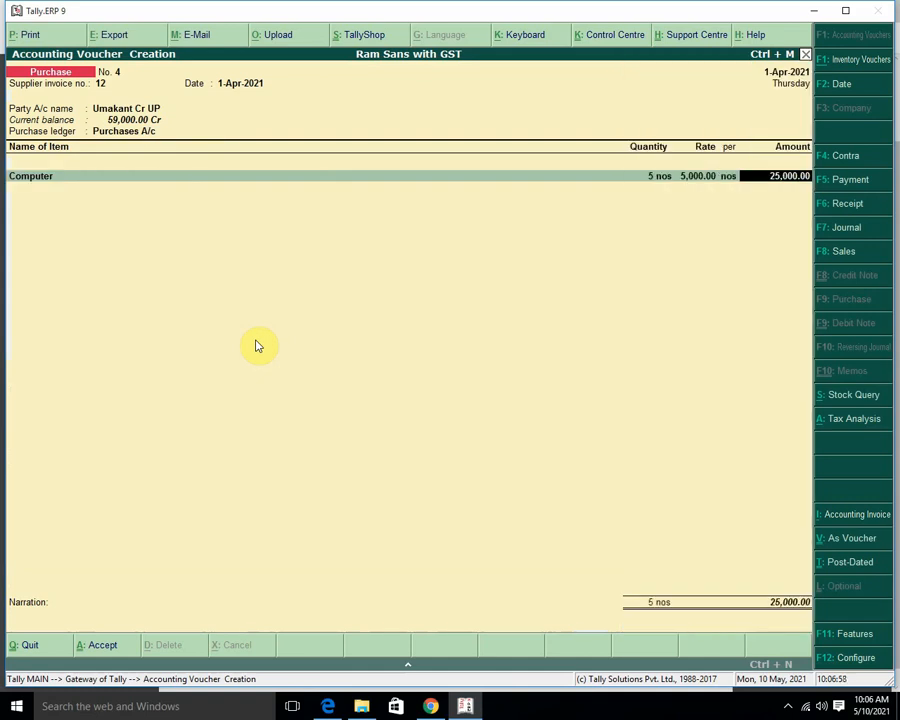
key(Return)
- Enter 5 nos of Smart Phone at a rate of 5,000.00 as the second item of the interstate purchase
key(Down)
key(Down)
key(Return)
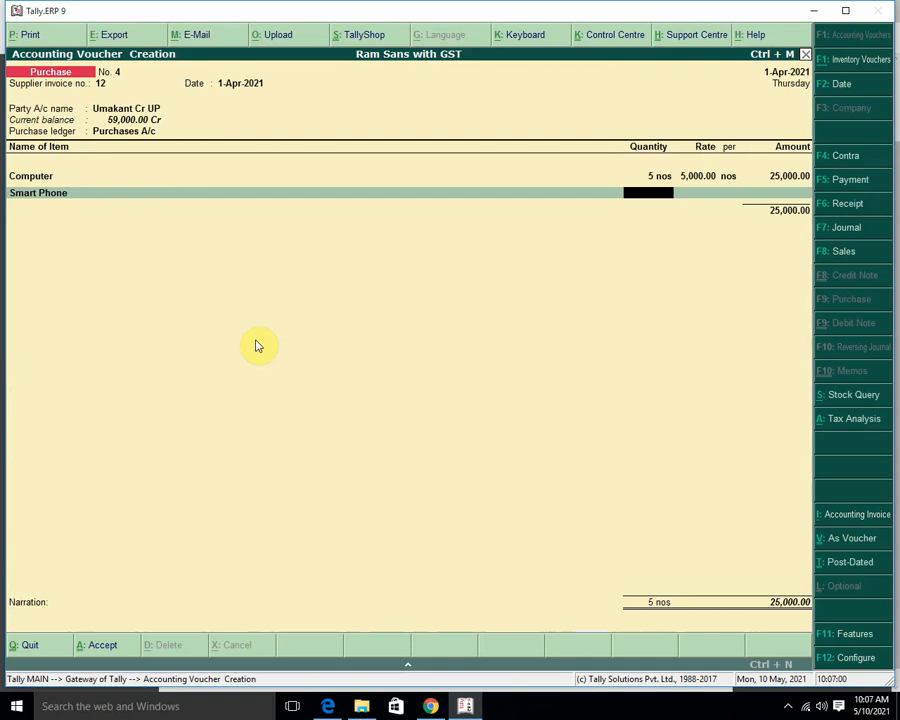
text(5)
key(Return)
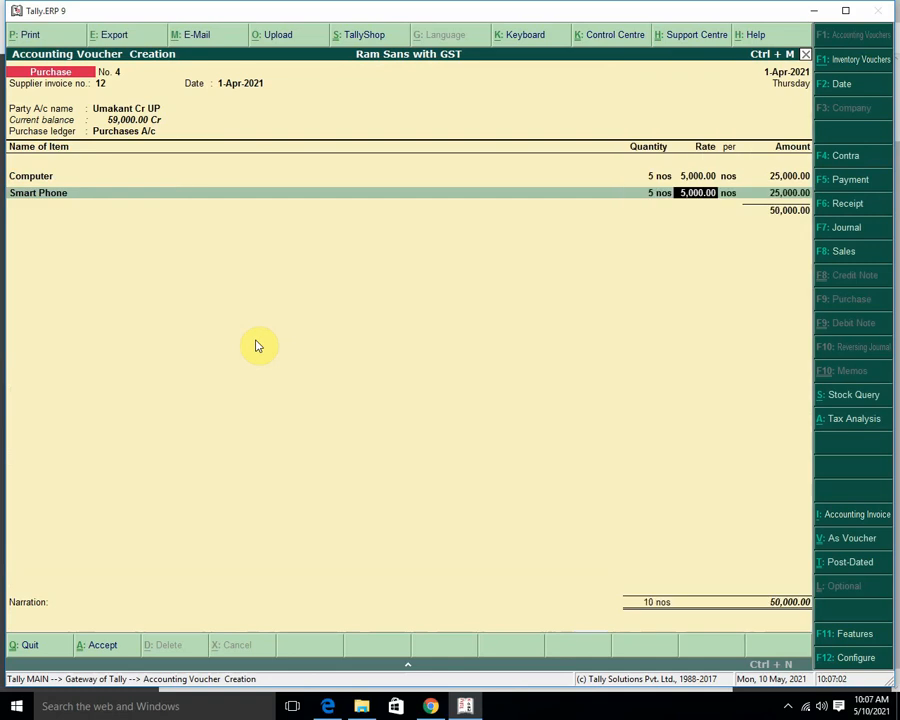
key(Return)
key(Return)
key(Return)
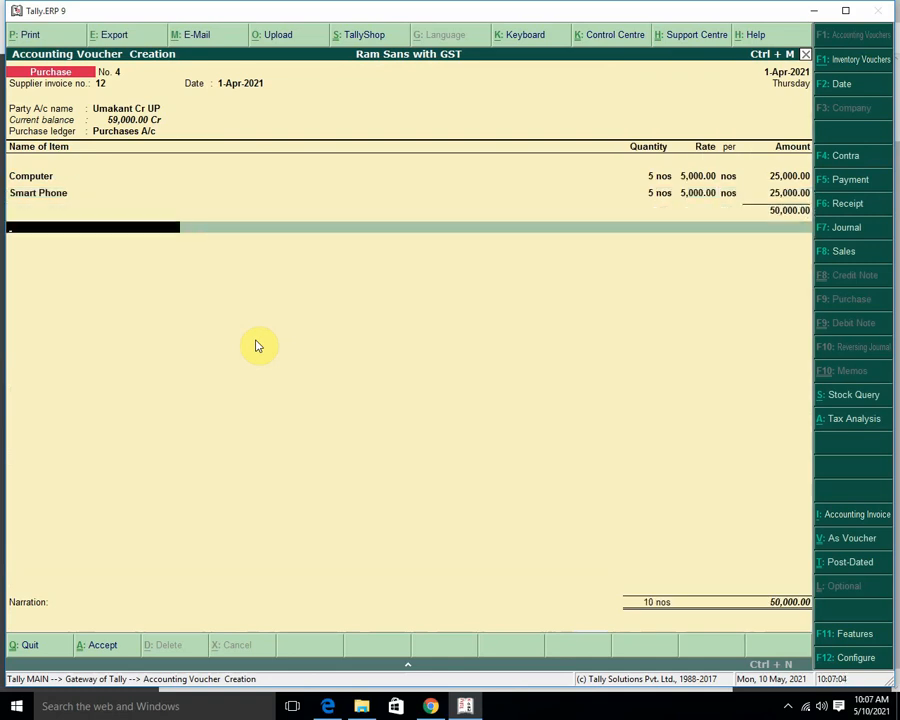
- Add the Input IGST ledger with its calculated tax amount and save the purchase voucher without a narration
key(Return)
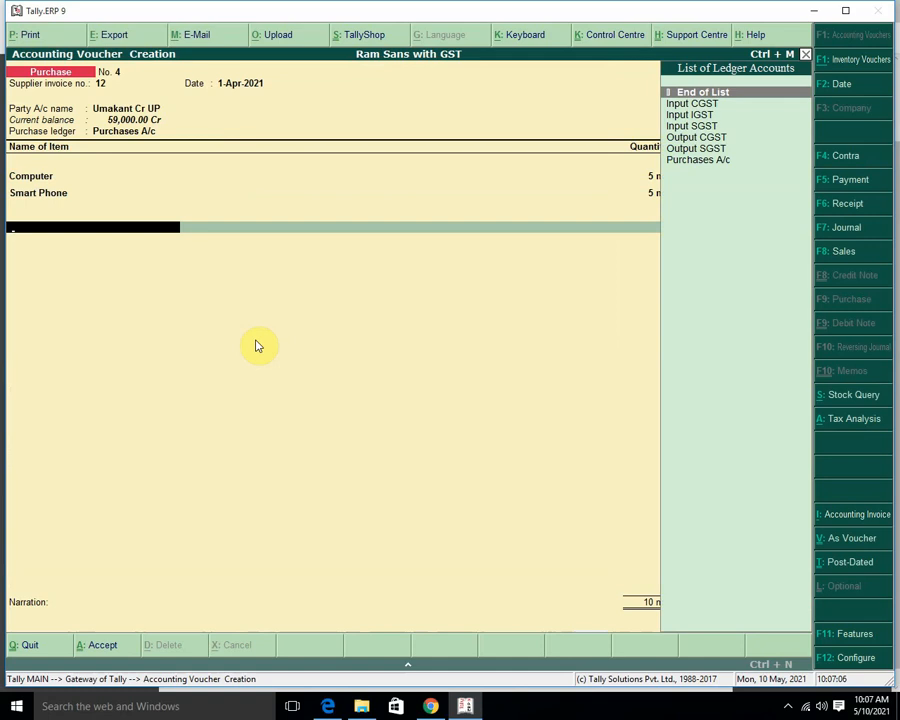
key(Down)
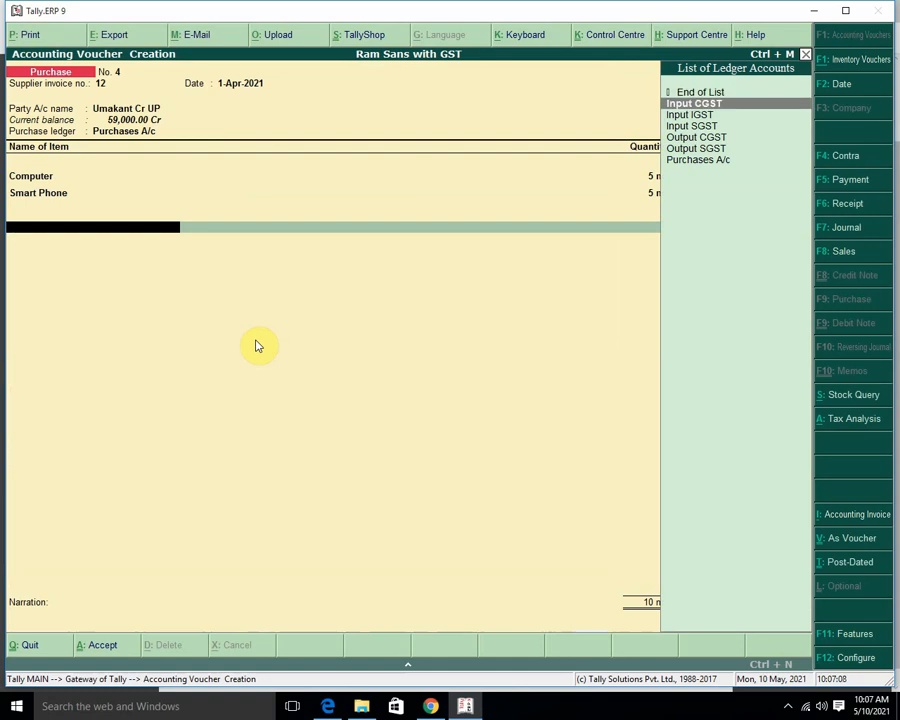
key(Down)
key(Return)
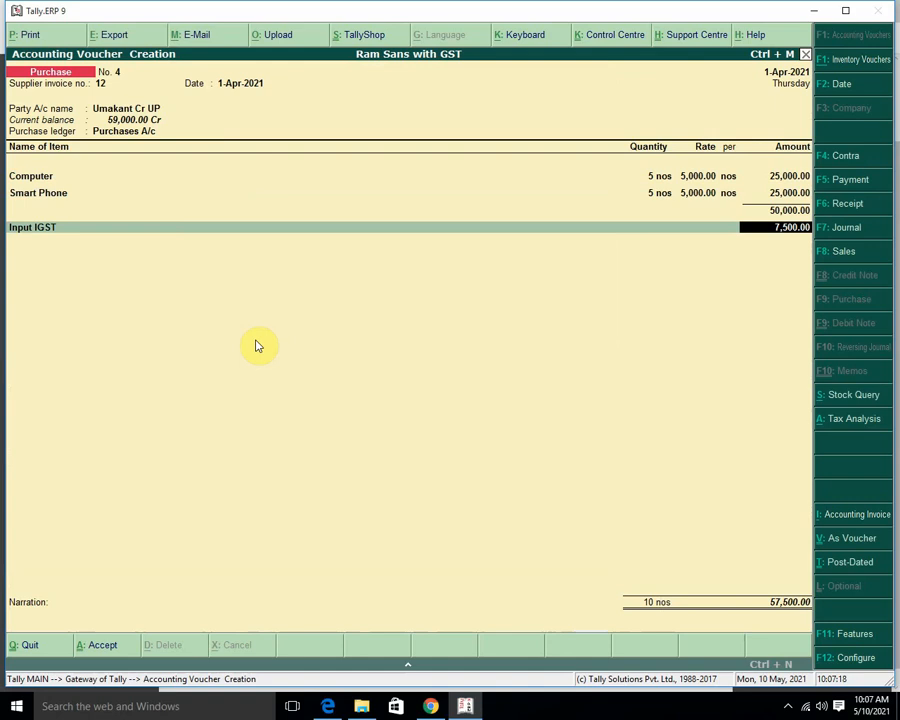
key(Return)
key(Return)
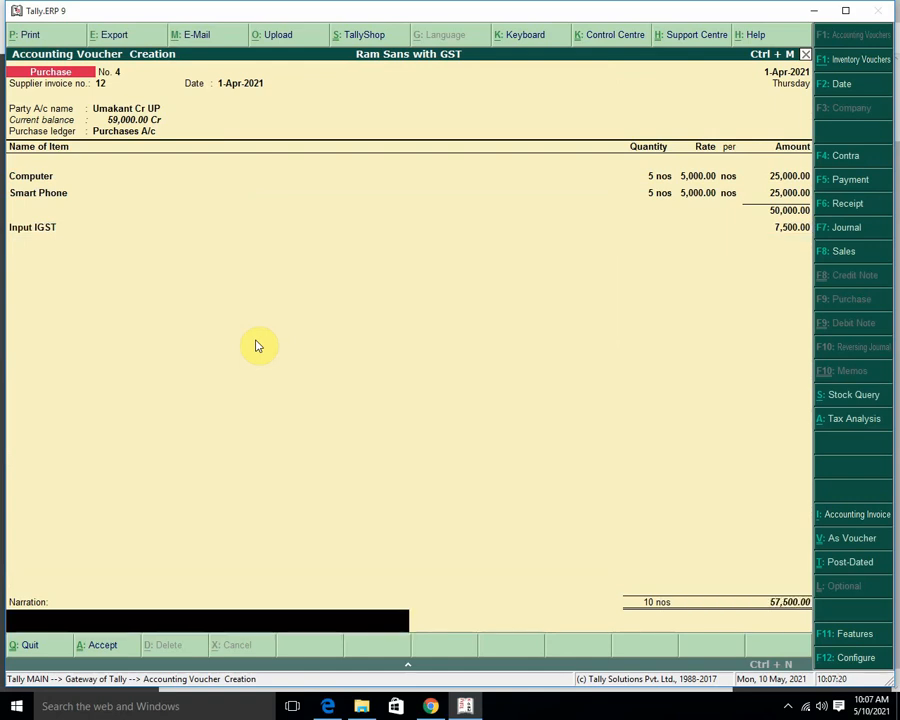
key(Return)
key(Return)
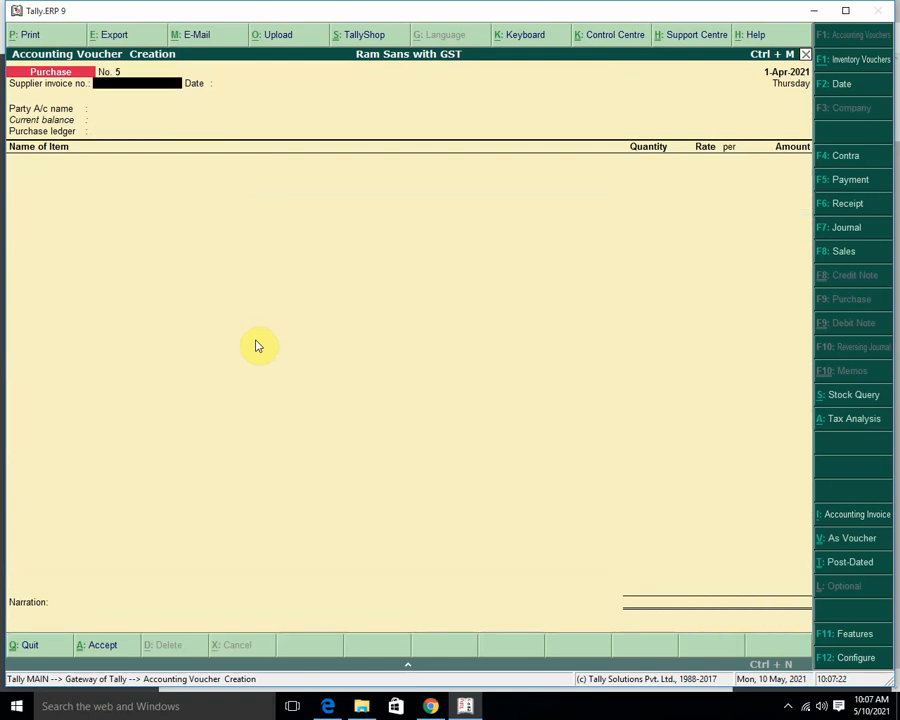
- Start a sales voucher with reference number 74 and choose the Madhya Pradesh debtor as the party account
key(F8)
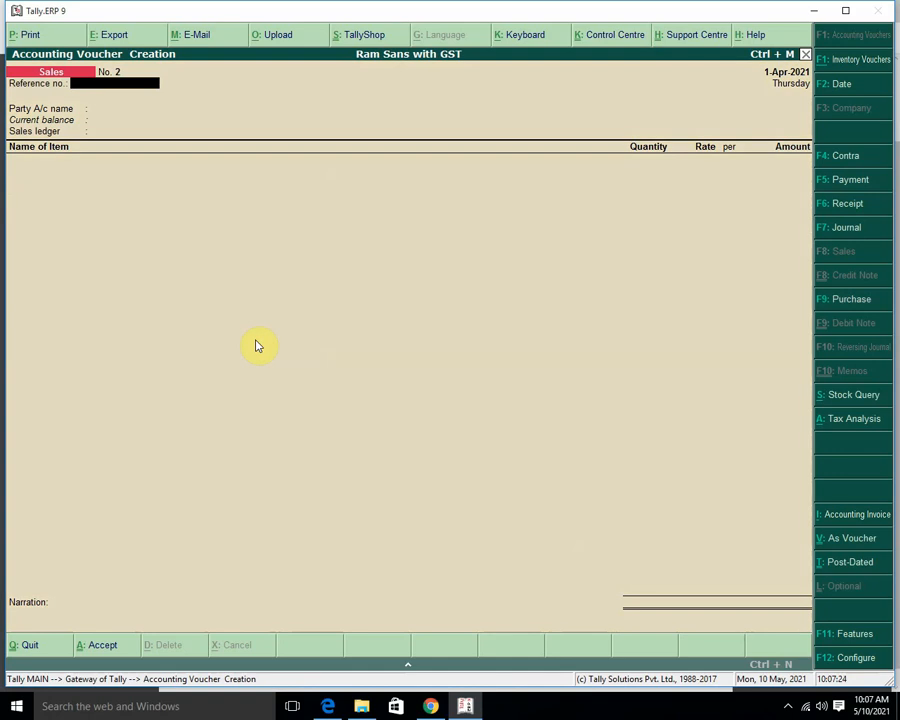
text(74)
key(Return)
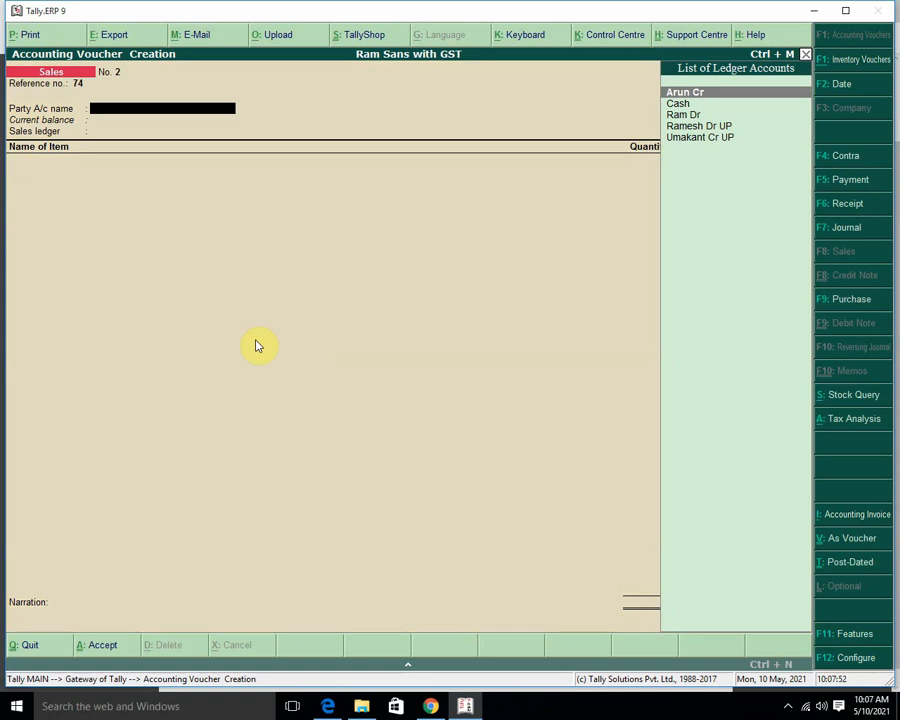
key(Down)
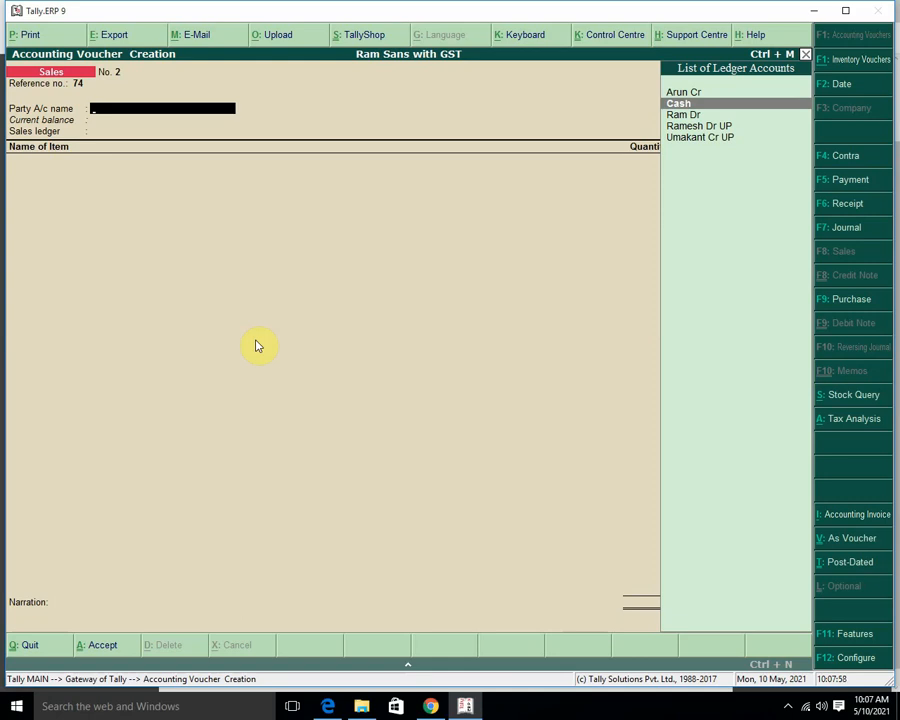
key(Down)
key(Return)
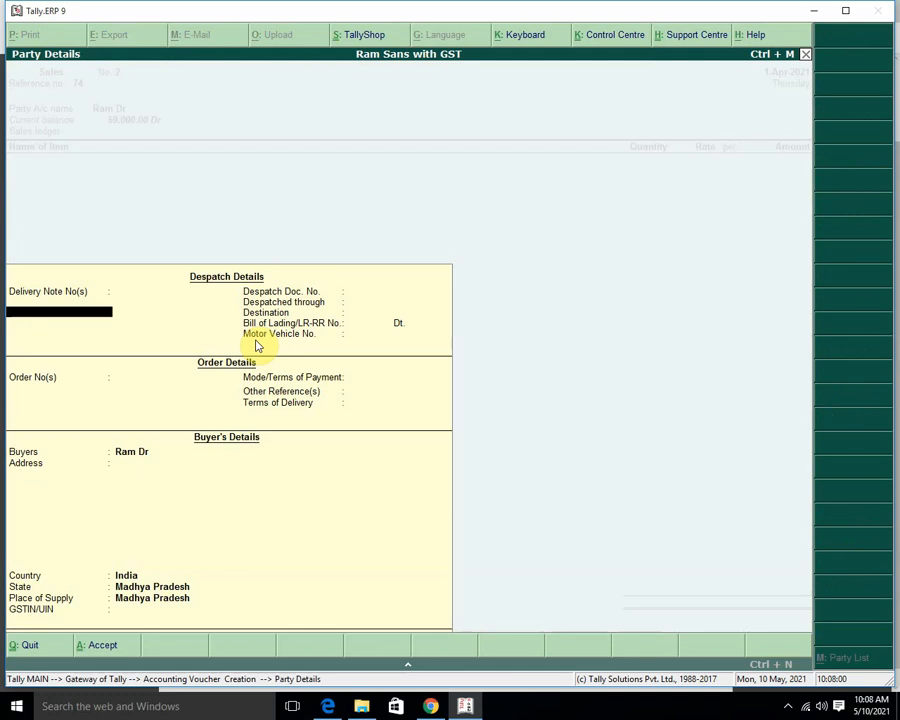
- Accept the blank despatch and order details, keep the buyer's state Madhya Pradesh, and set the sales ledger to Sales A/c
key(Return)
key(Return)
key(Return)
key(Return)
key(Return)
key(Return)
key(Return)
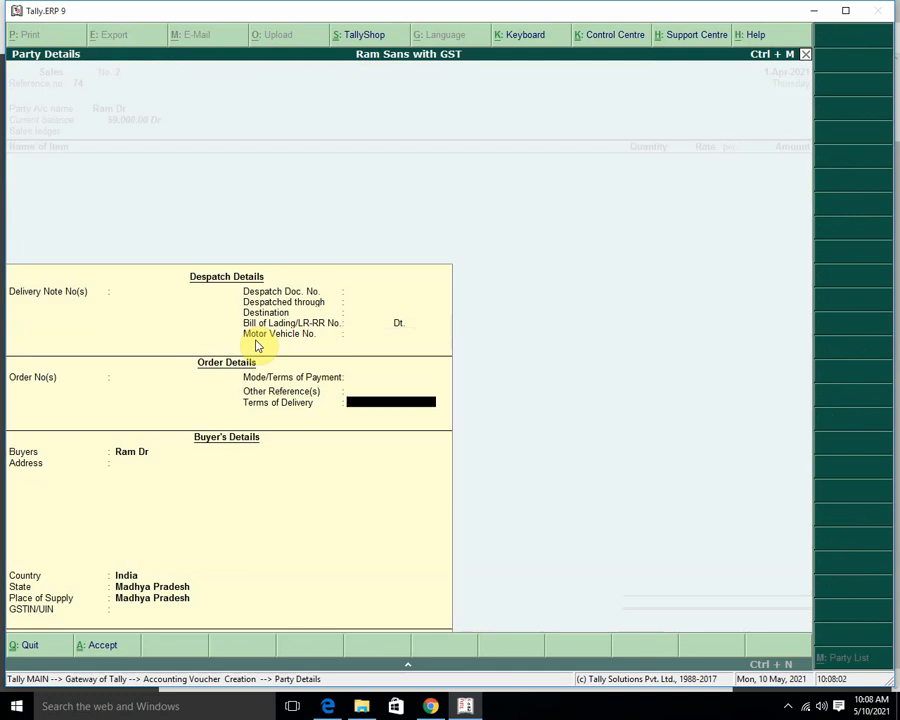
key(Return)
key(Return)
key(Return)
key(Return)
key(Return)
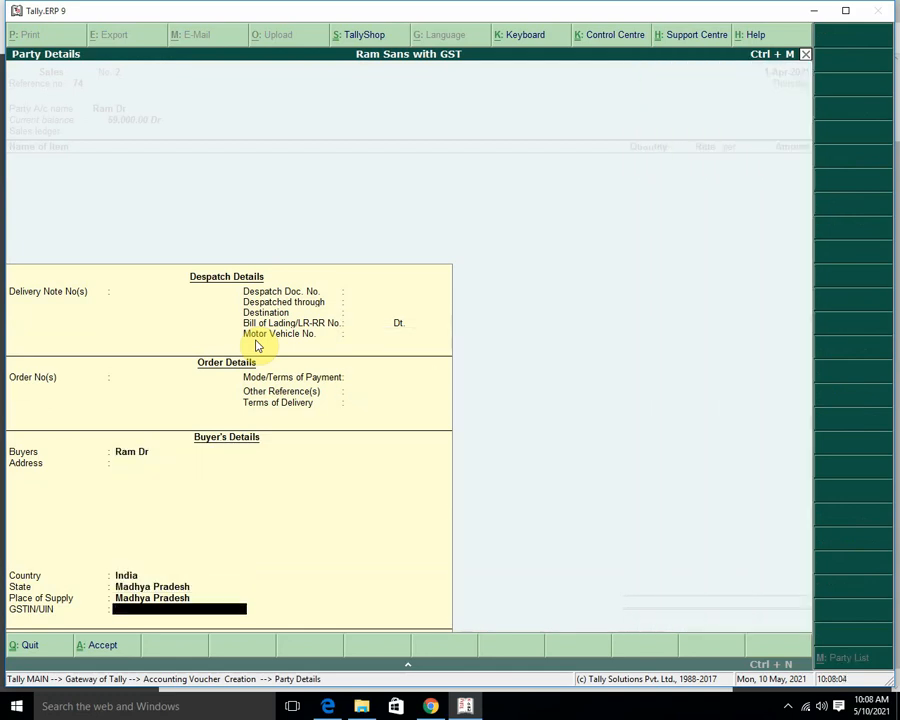
key(Return)
key(Return)
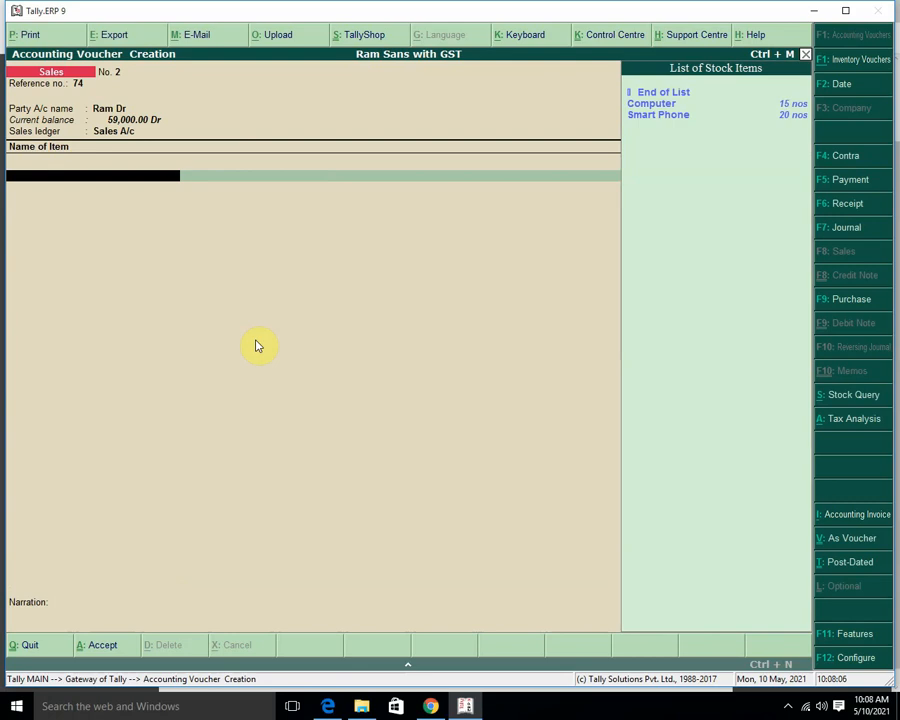
- Add 5 nos of Computer at a rate of 10,000.00 to the sales voucher
key(Down)
key(Return)
text(5)
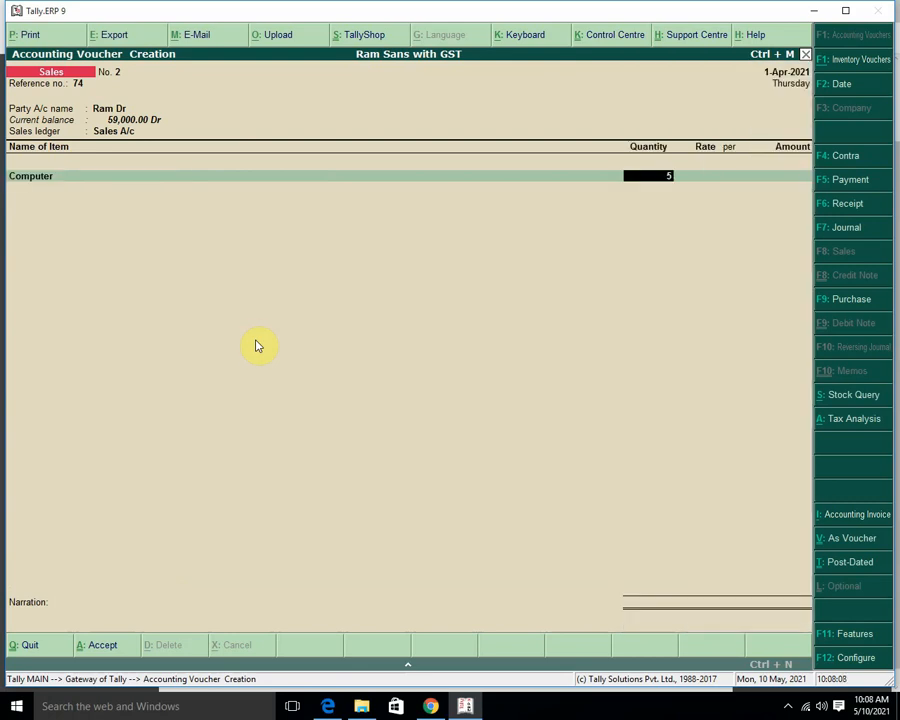
key(Return)
key(Return)
key(Return)
key(Return)
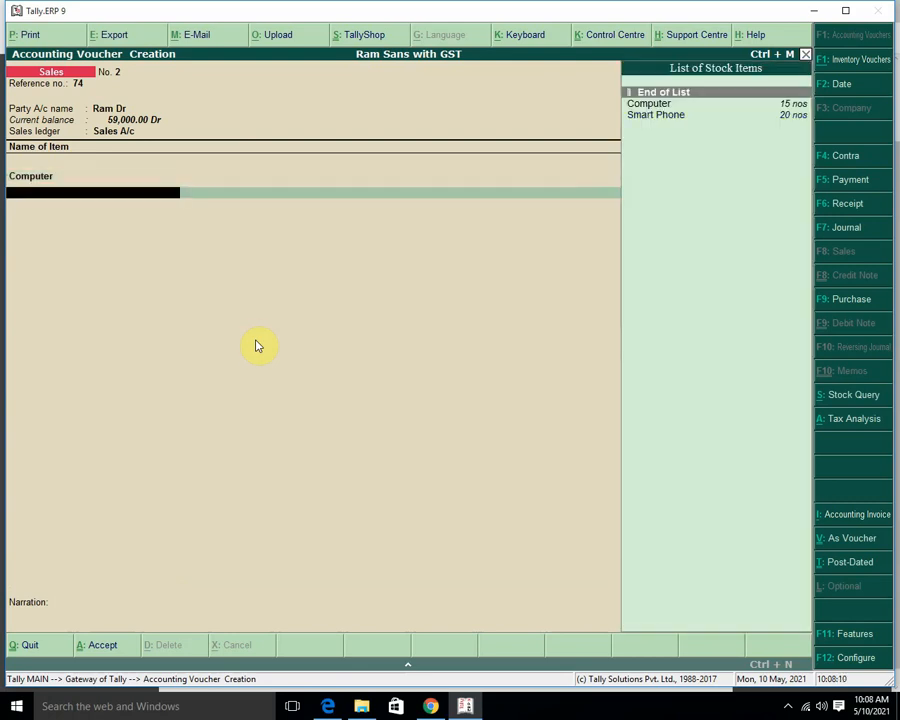
- Add 5 nos of Smart Phone at a rate of 10,000.00 as the second item and finish the item list
key(Down)
key(Down)
key(Return)
text(5)
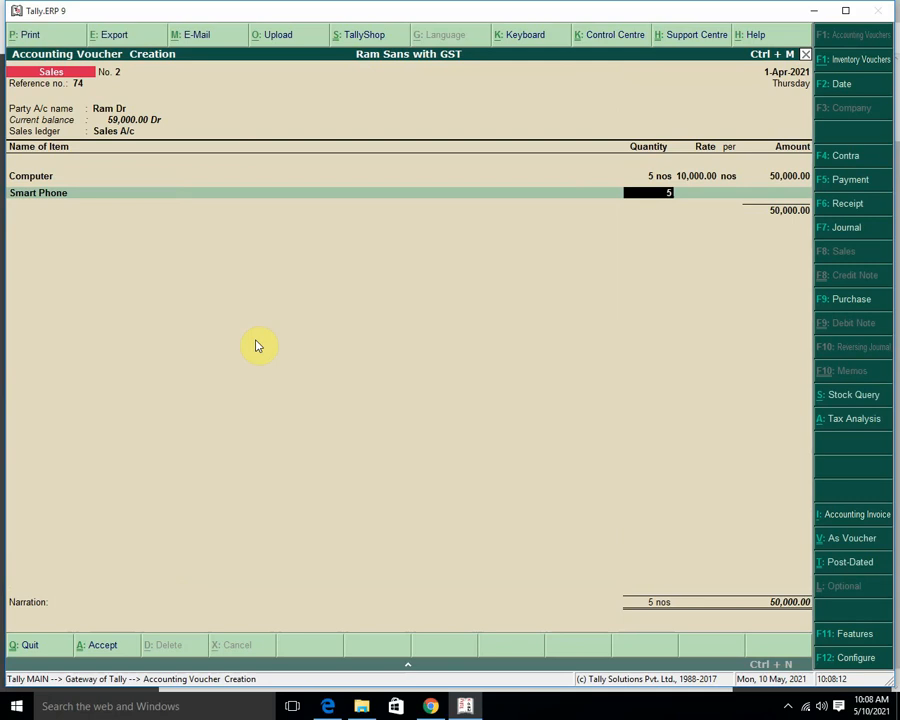
key(Return)
key(Return)
key(BackSpace)
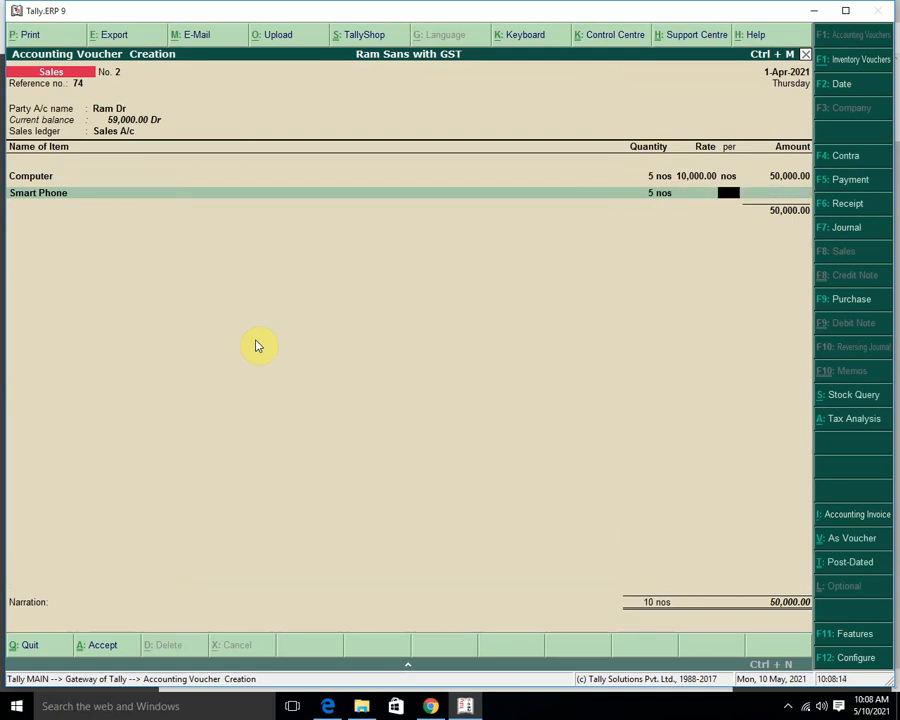
key(BackSpace)
text(100)
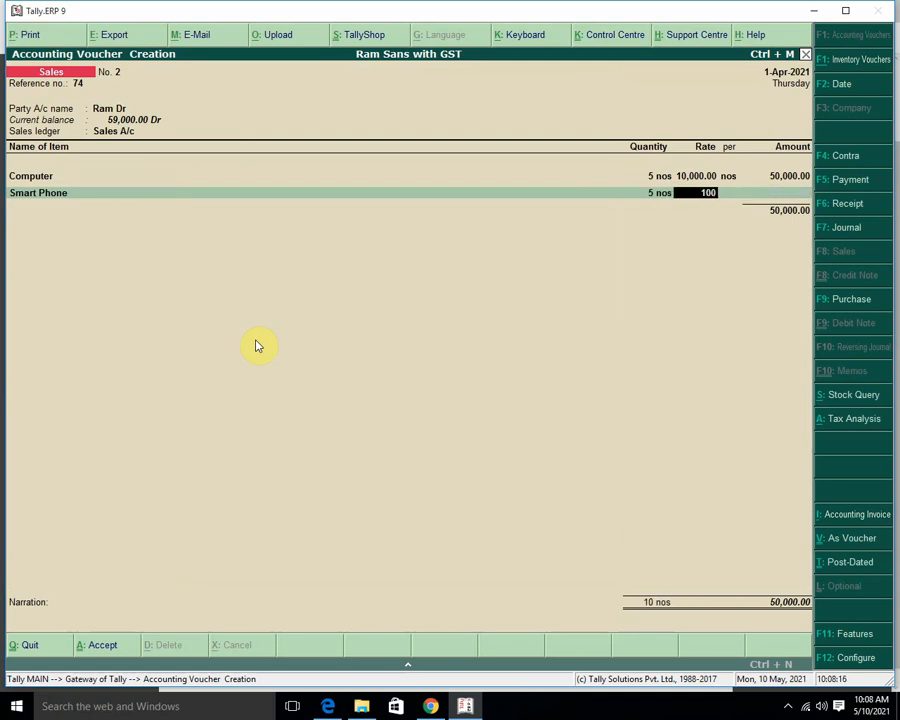
text(00)
key(Return)
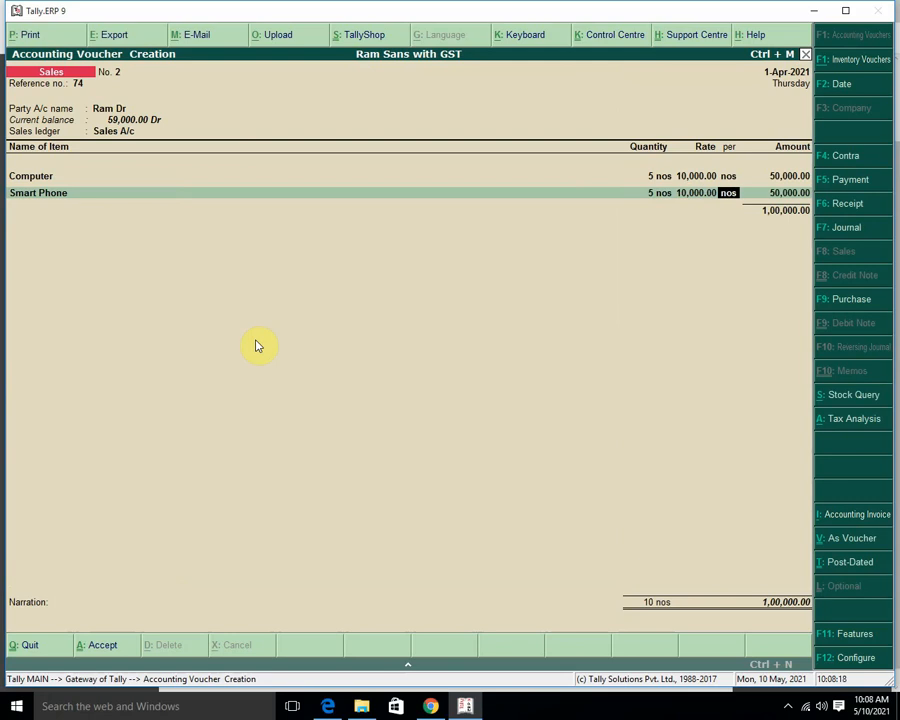
key(Return)
key(Return)
key(Return)
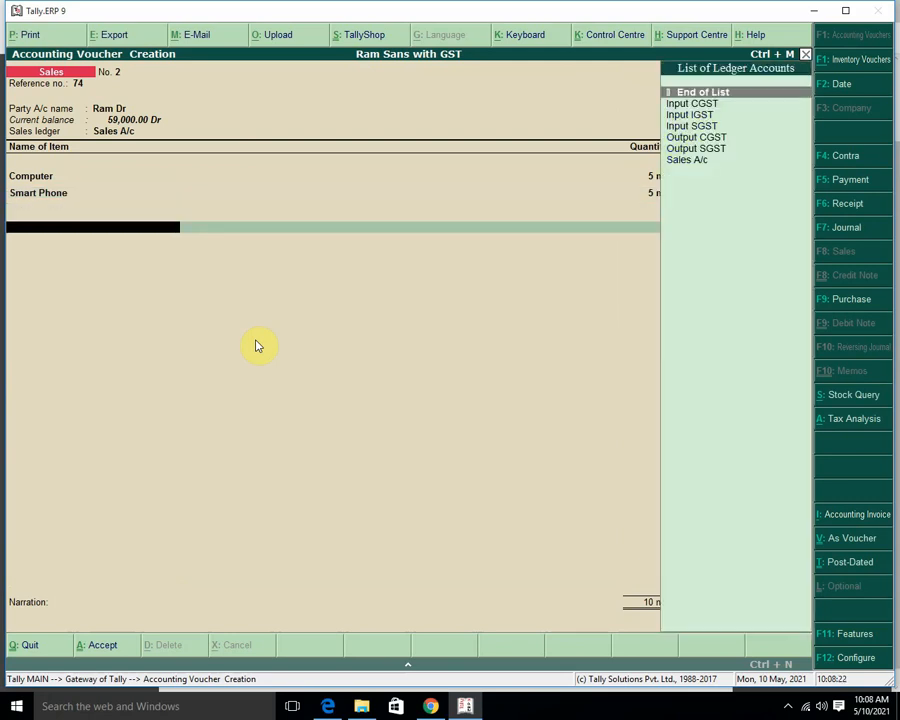
- Add the Output CGST ledger to the sales voucher with its calculated tax amount
key(Down)
key(Down)
key(Down)
key(Down)
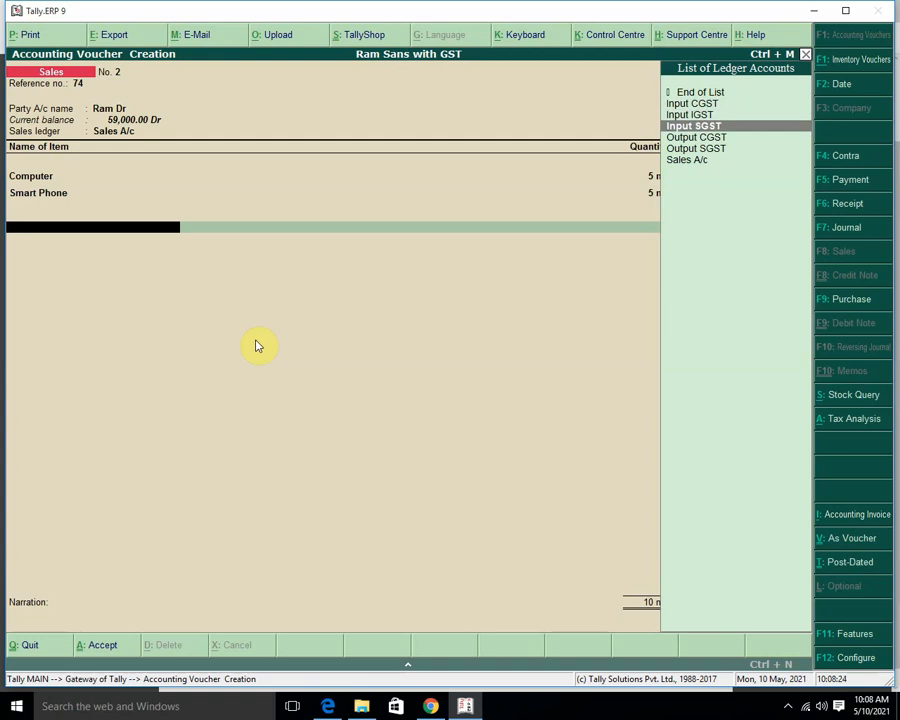
key(Return)
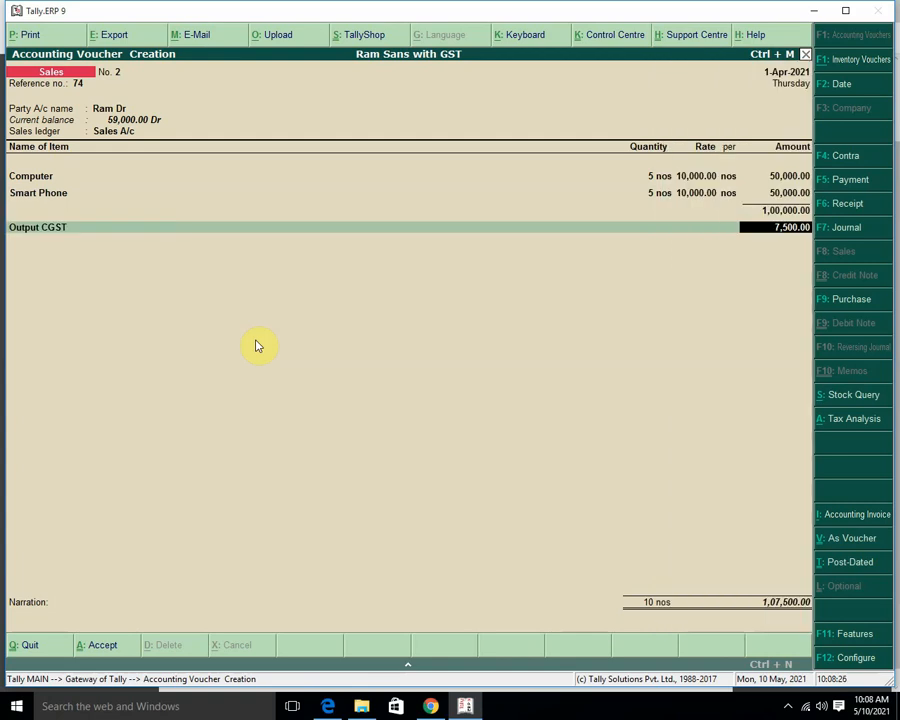
key(Return)
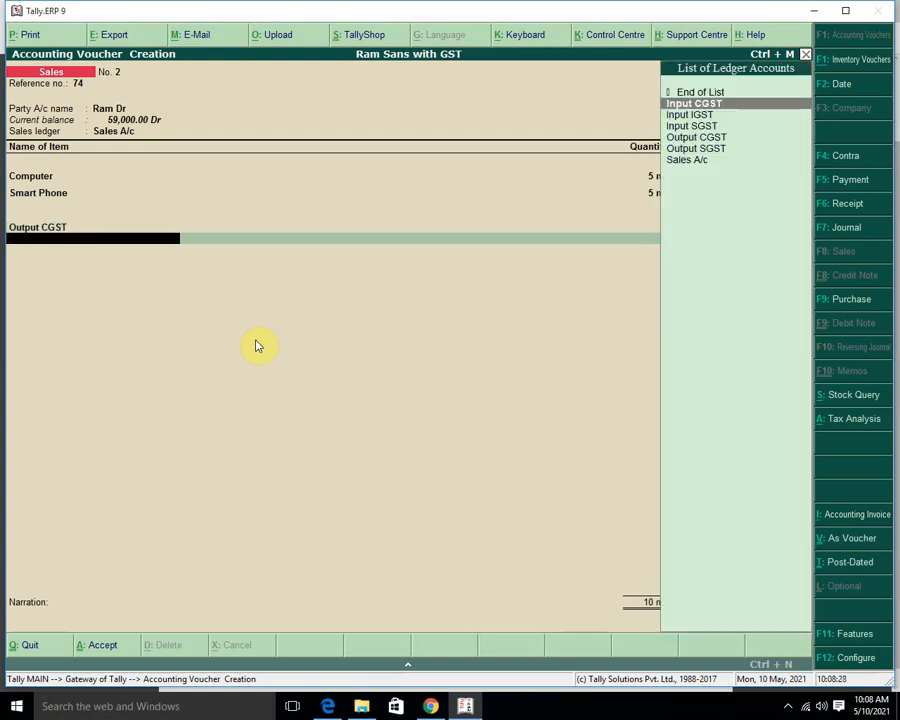
- Add the Output SGST ledger below Output CGST with its calculated tax amount
key(Down)
key(Down)
key(Down)
key(Down)
key(Return)
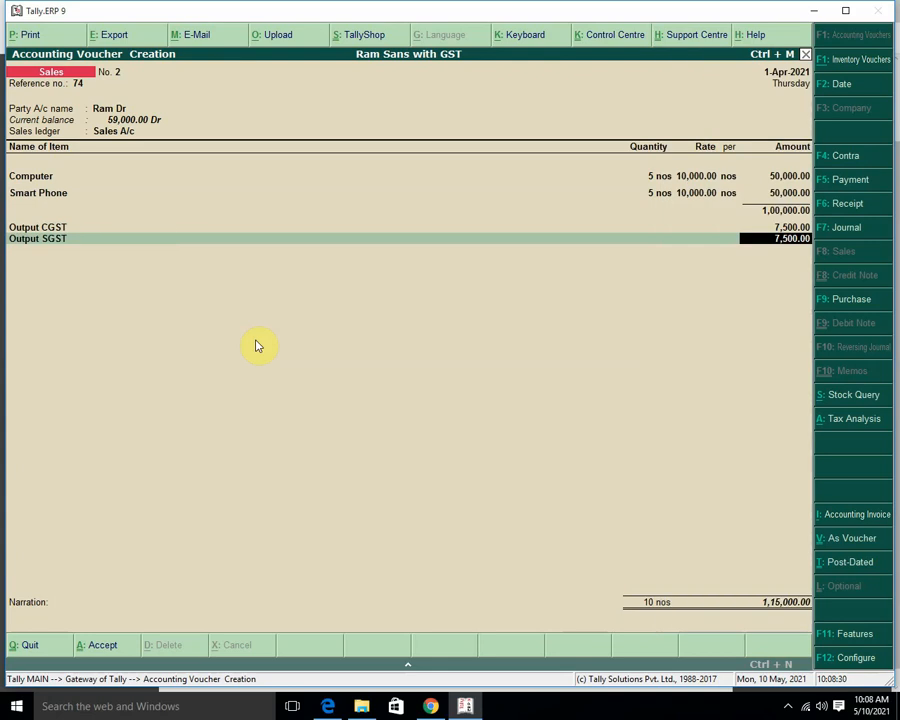
key(Return)
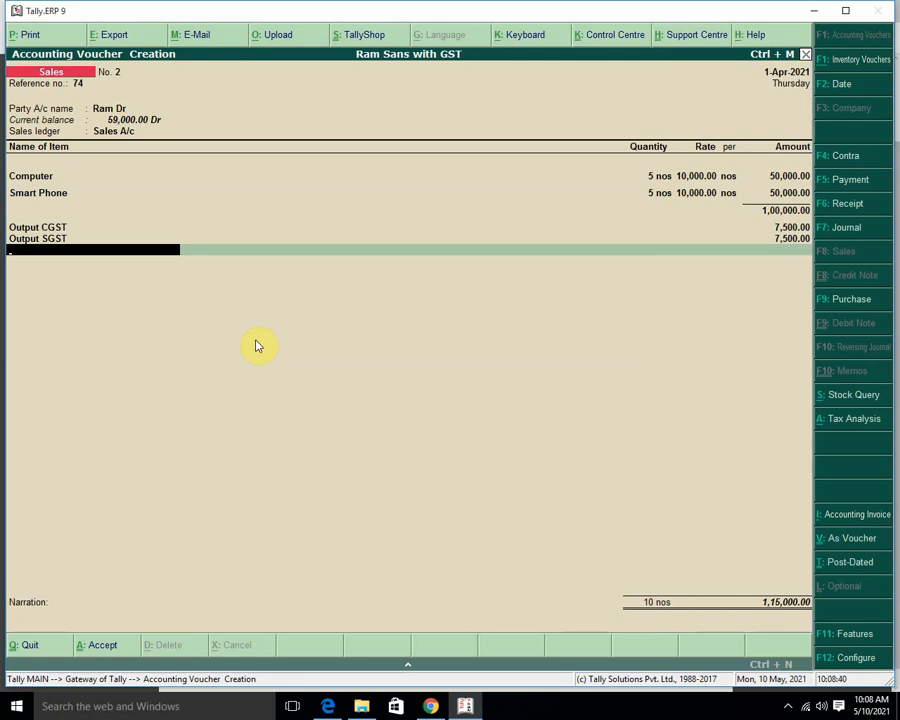
- Check the voucher's tax in the built-in calculator with 50000*18/100, 50000*12/100, 9000+6000 and 15000/2, and return to the voucher
key(ctrl+n)
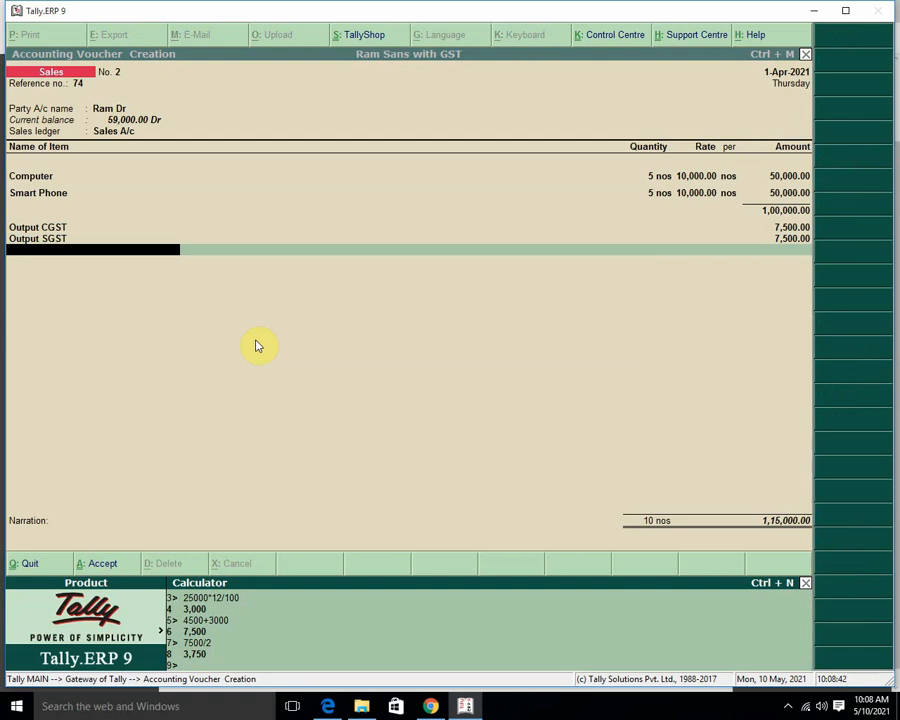
text(50000*18/100)
key(Return)
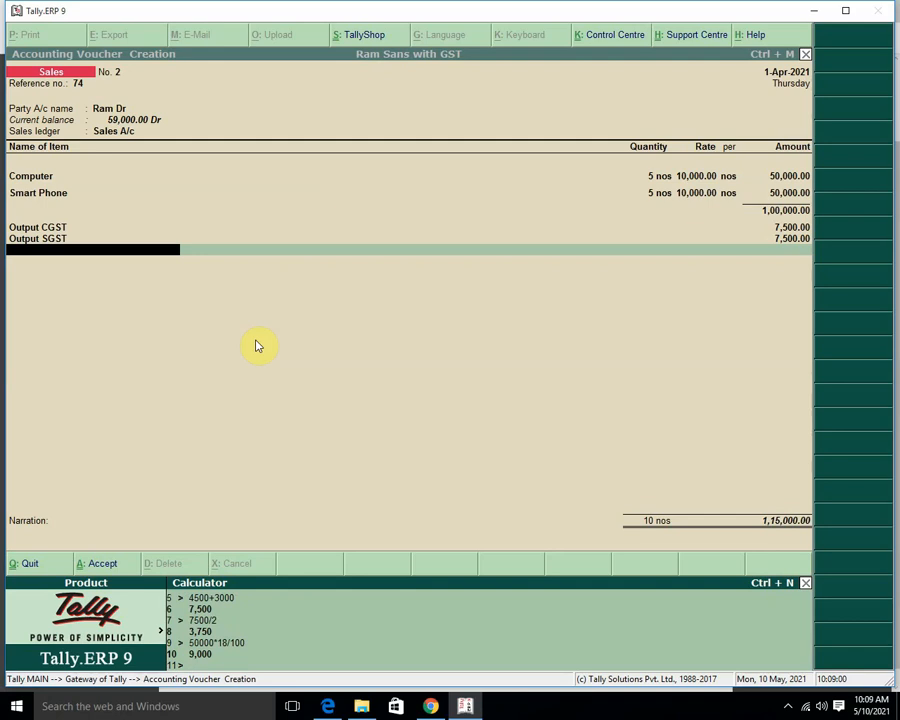
text(50000*12/100)
key(Return)
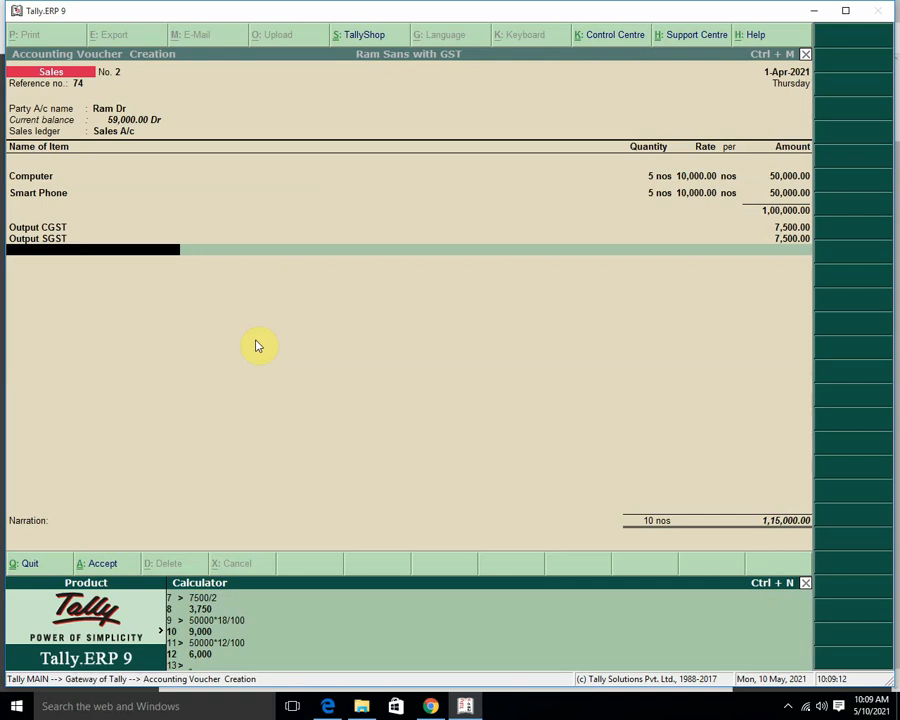
text(9000+6000)
key(Return)
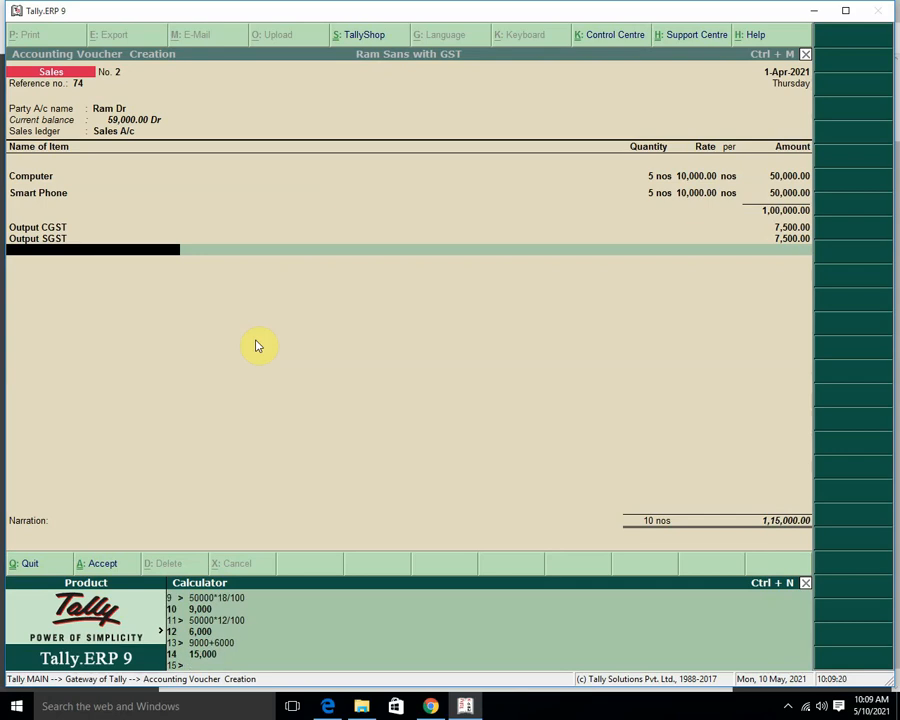
text(15000/2)
key(Return)
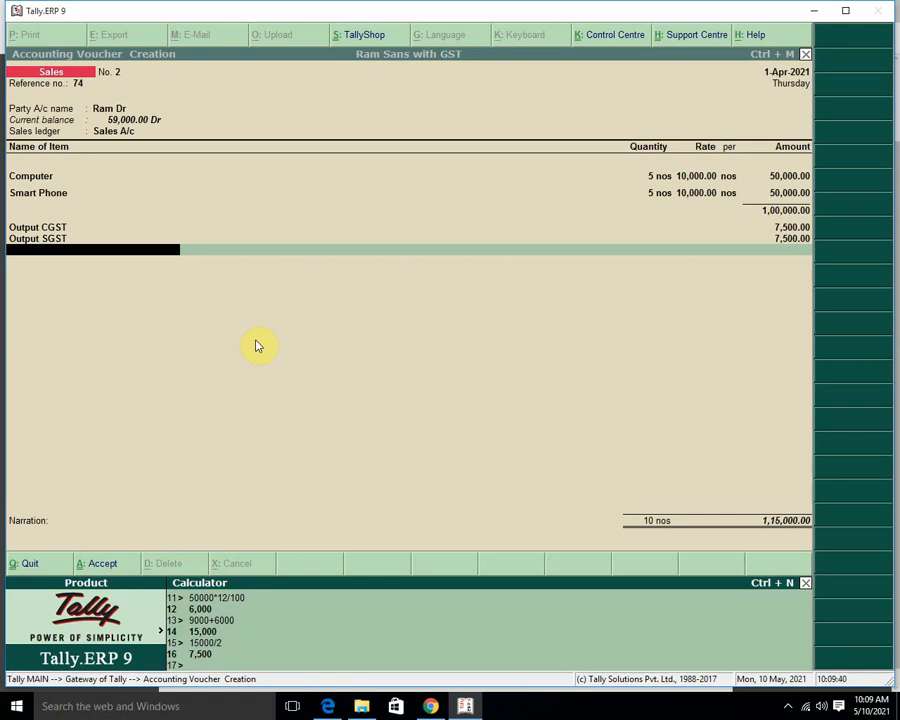
key(ctrl+m)
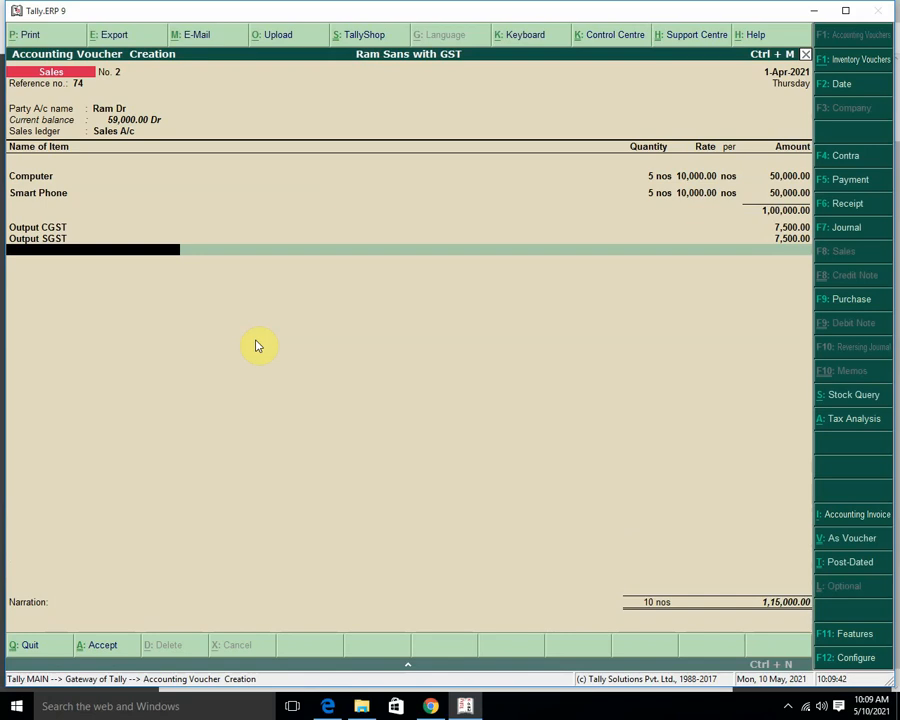
- Finish the ledger list and save the sales voucher without a narration
key(Return)
key(Return)
key(Return)
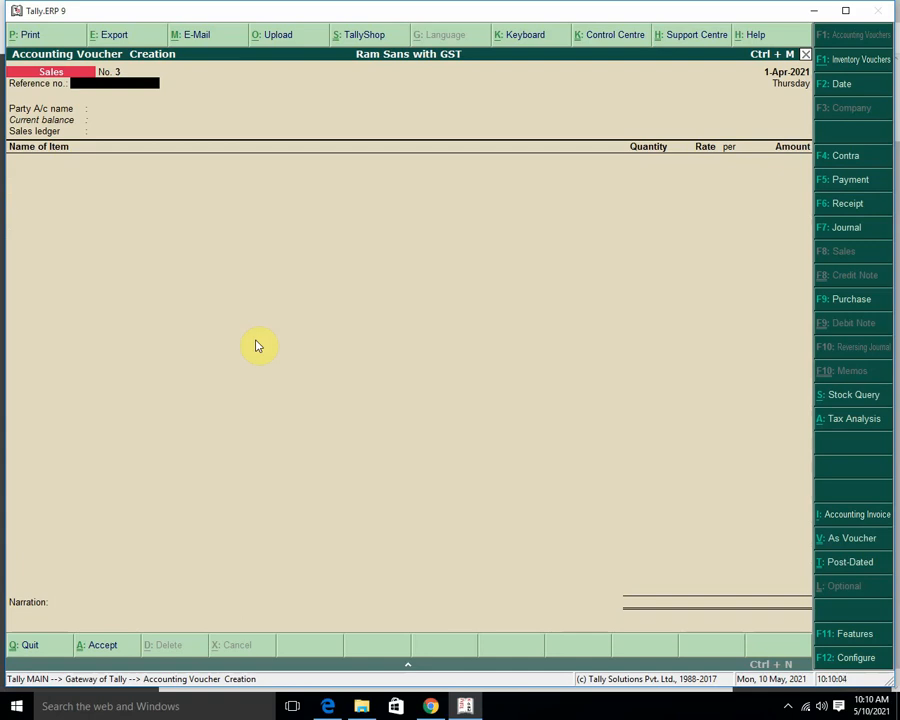
- Leave voucher creation and open the Day Book for 1-Apr-2021
key(Escape)
key(y)
key(Down)
key(Down)
key(Down)
key(Down)
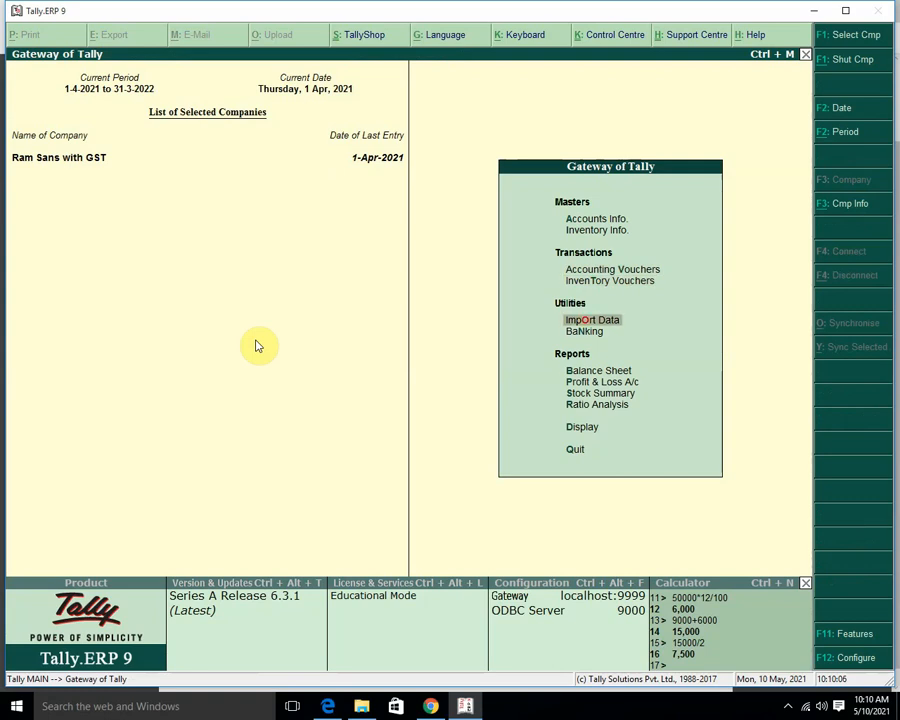
key(Down)
key(Down)
key(Down)
key(Down)
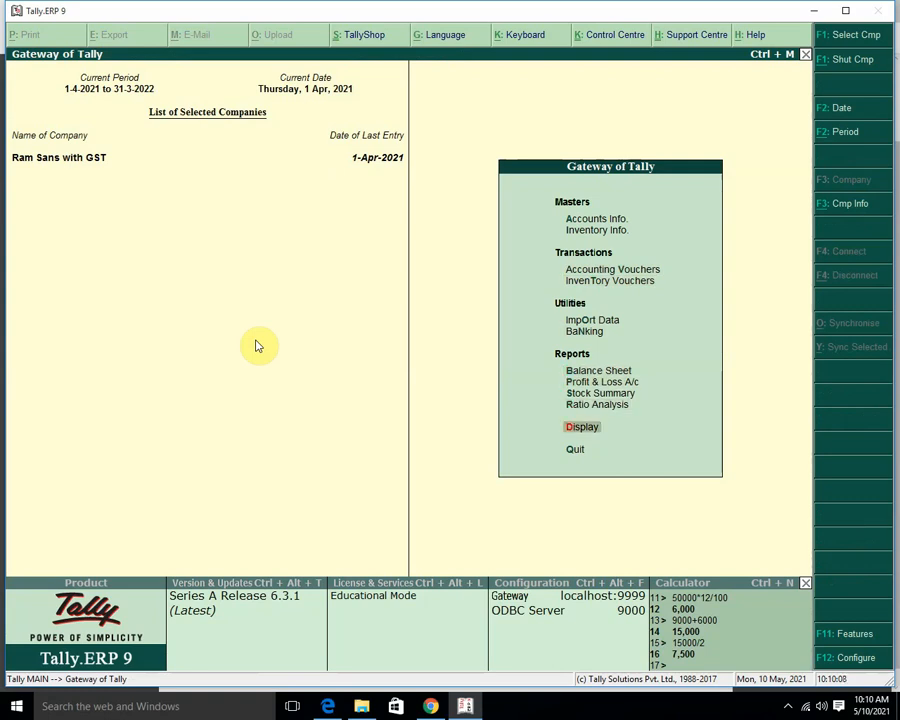
key(Return)
key(Down)
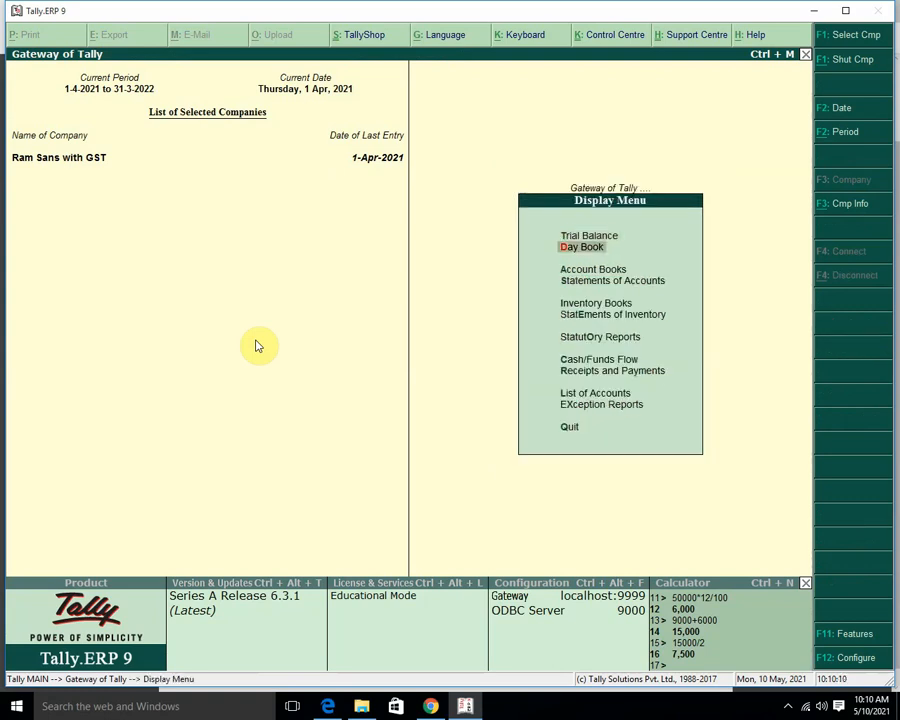
key(Return)
- Examine the receipt, sales and purchase vouchers listed in the Day Book
key(Down)
key(Down)
key(Down)
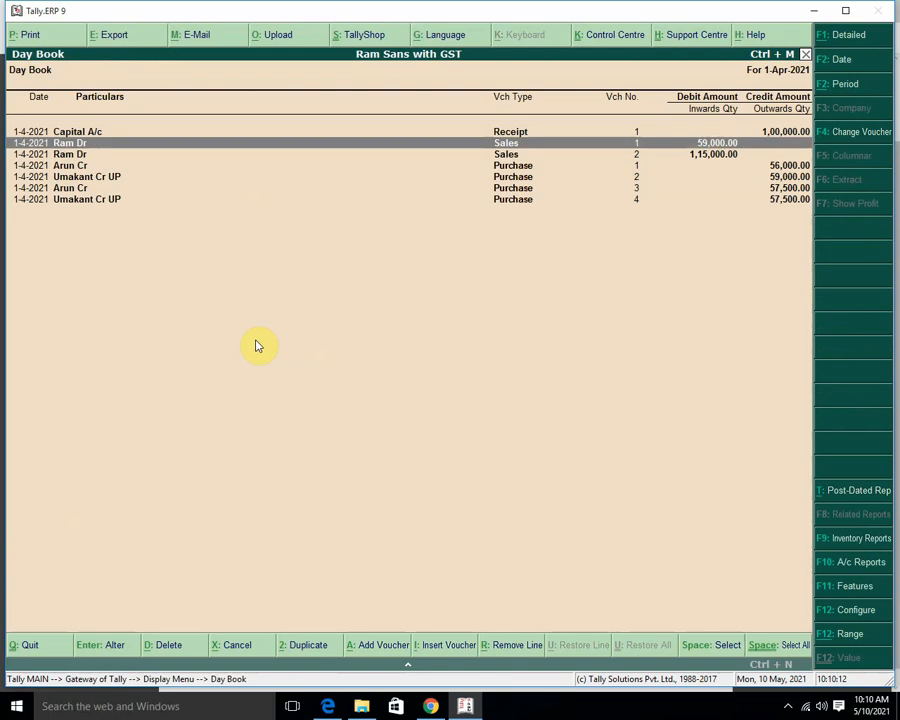
key(Down)
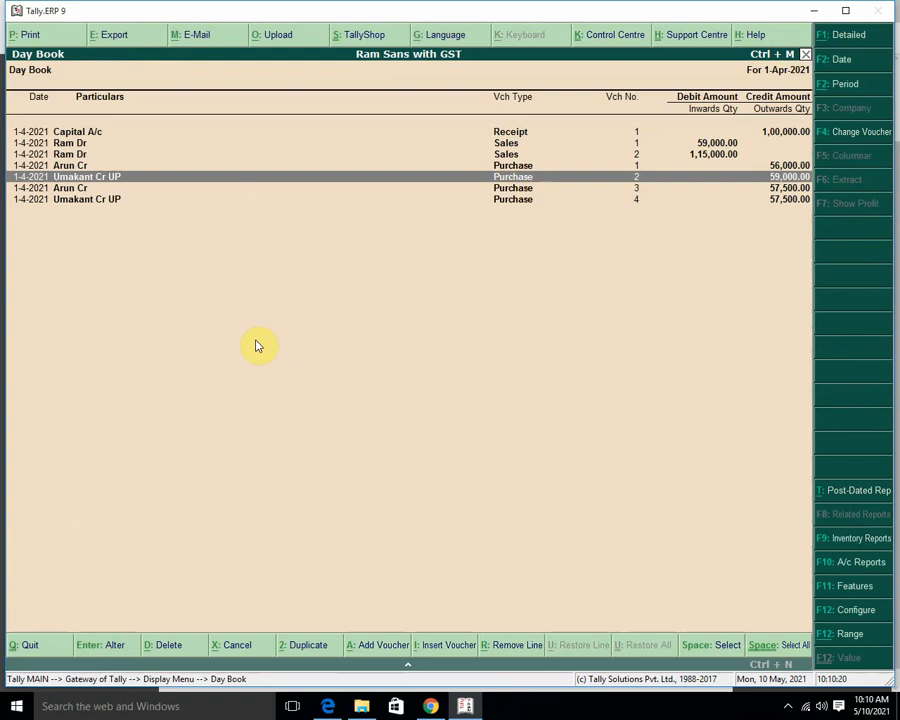
key(Down)
key(Down)
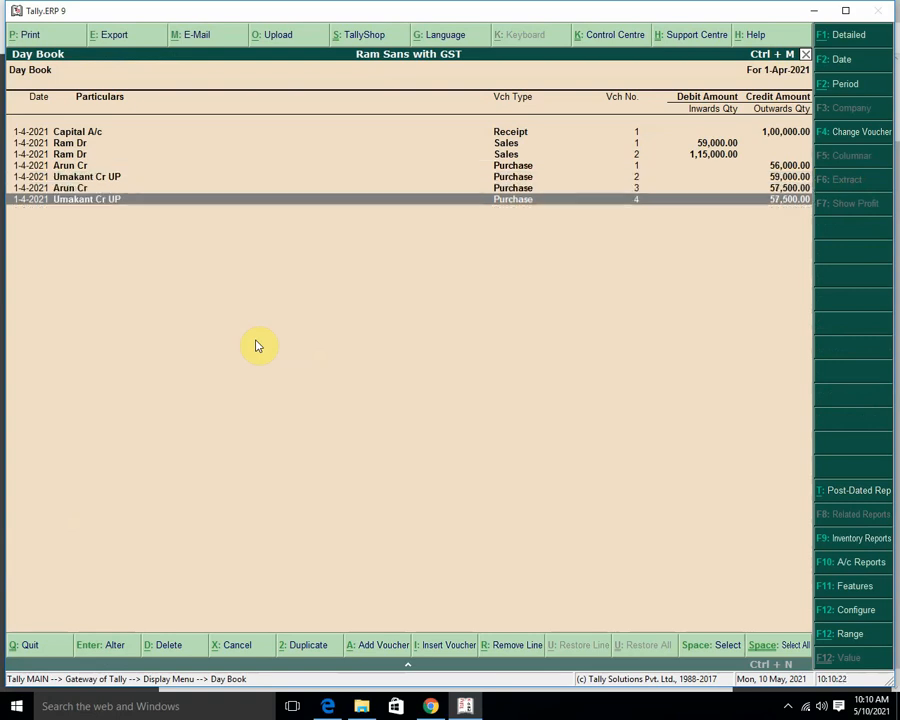
key(Up)
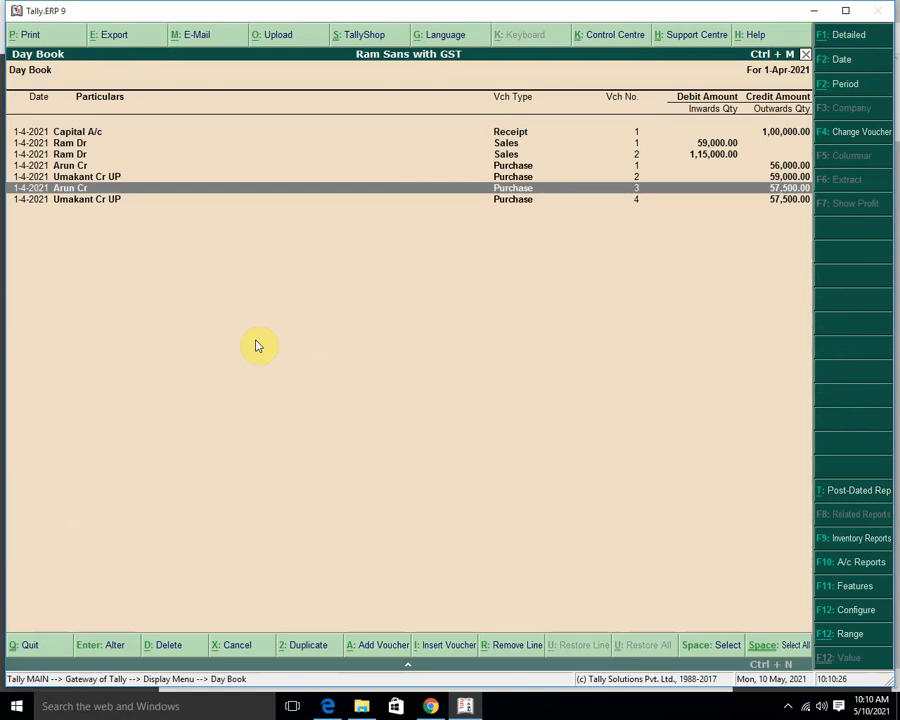
key(Up)
key(Up)
key(Up)
key(Up)
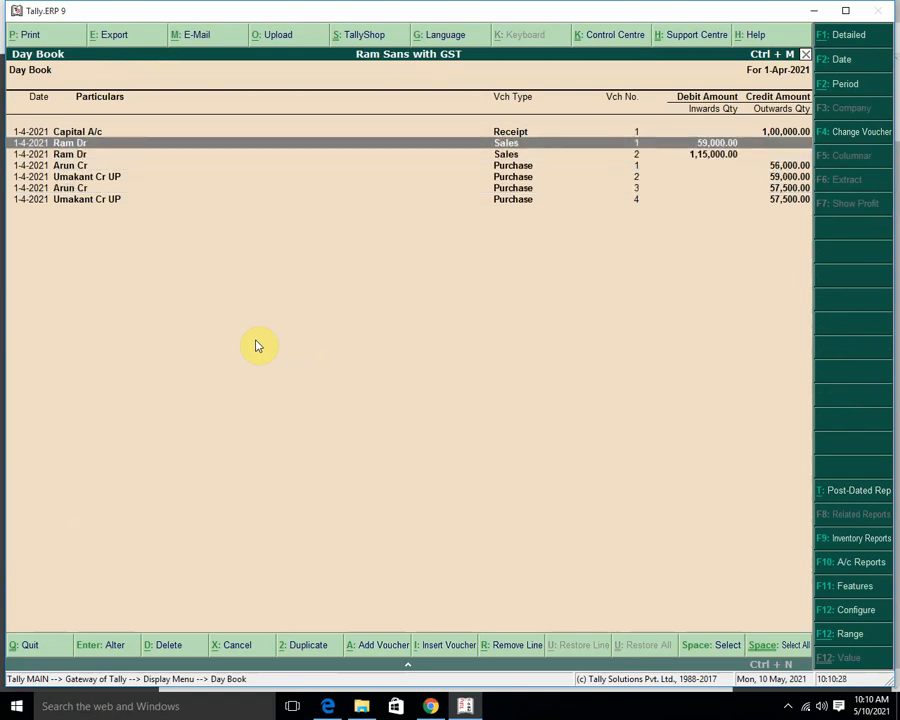
key(Up)
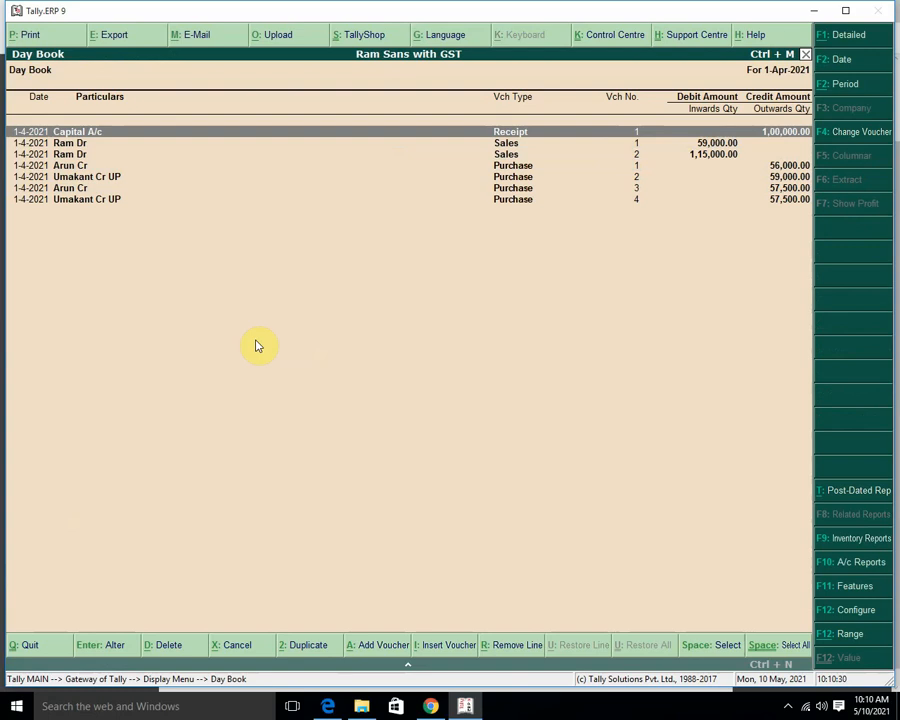
key(Down)
key(Down)
key(Down)
key(Down)
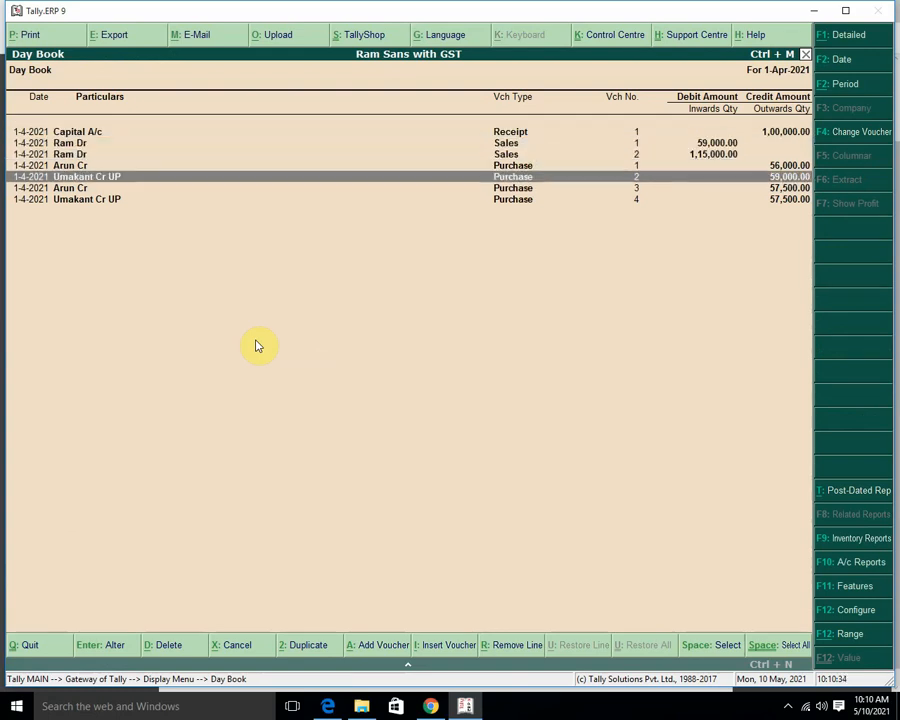
key(Up)
key(Up)
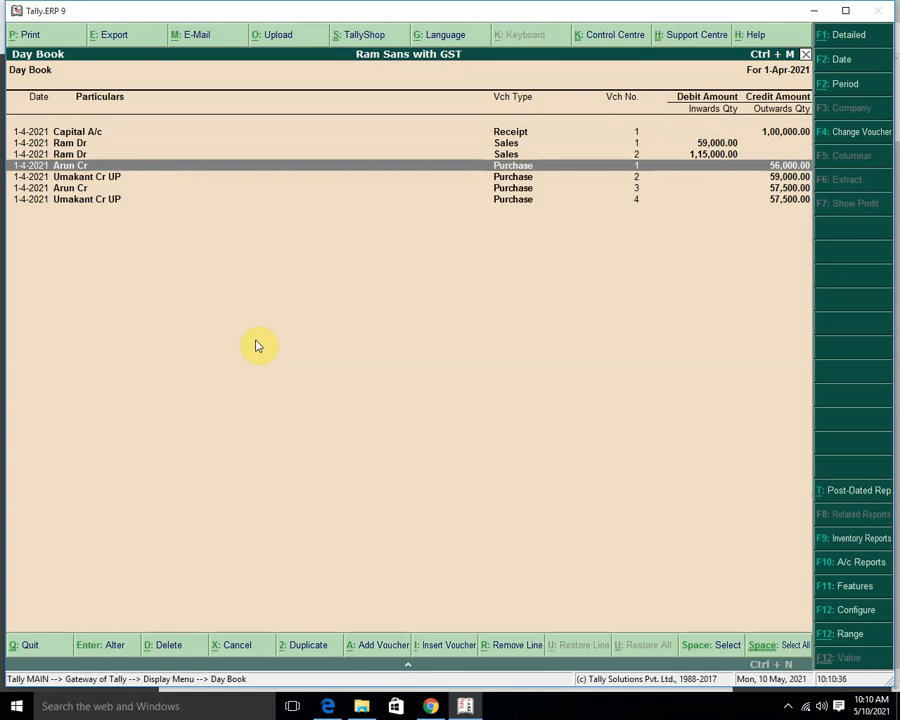
- Open purchase voucher no. 3 from the Day Book and print it to a PDF named b1 in Documents
key(Down)
key(Down)
key(Down)
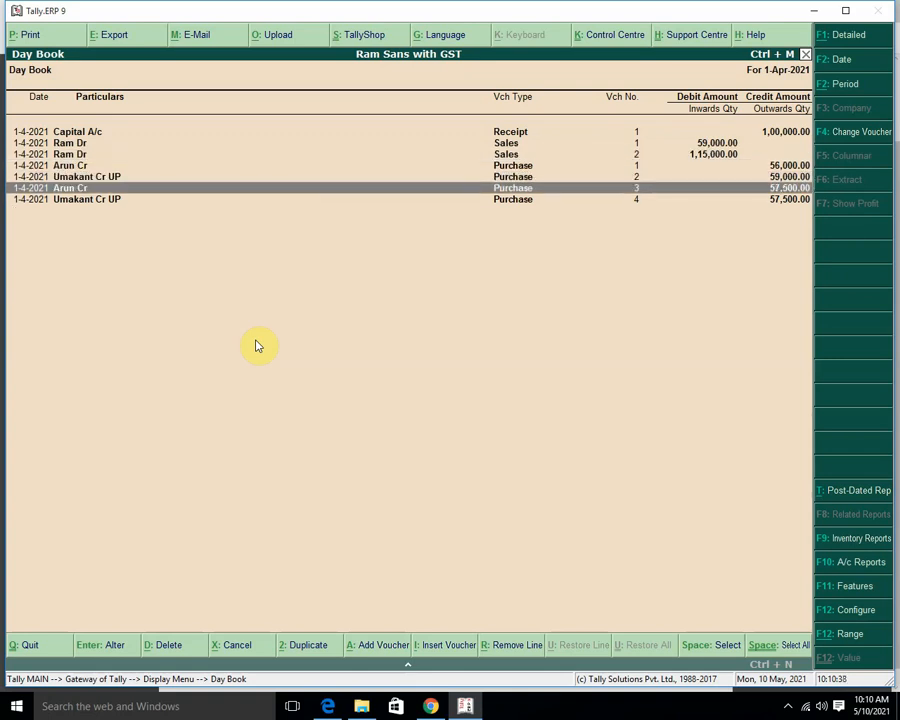
key(Return)
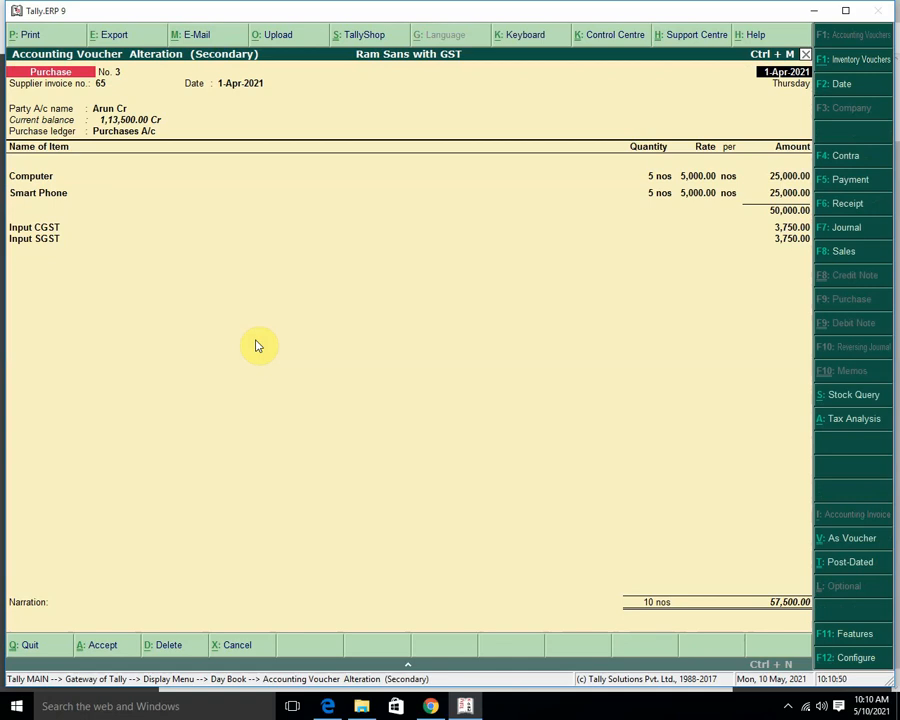
key(alt+p)
key(Return)
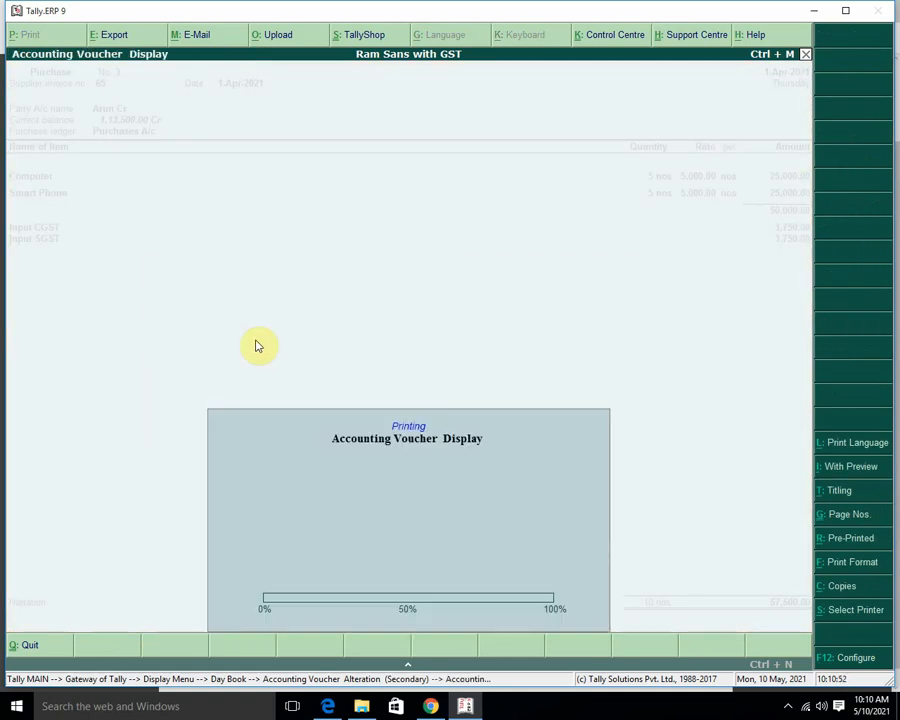
text(s1)
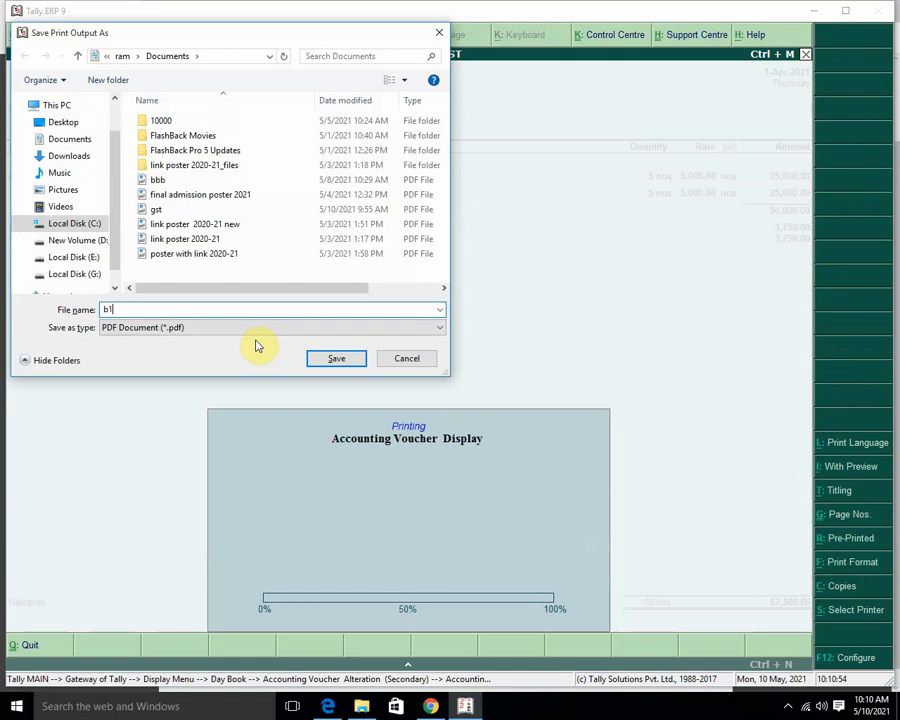
key(Return)
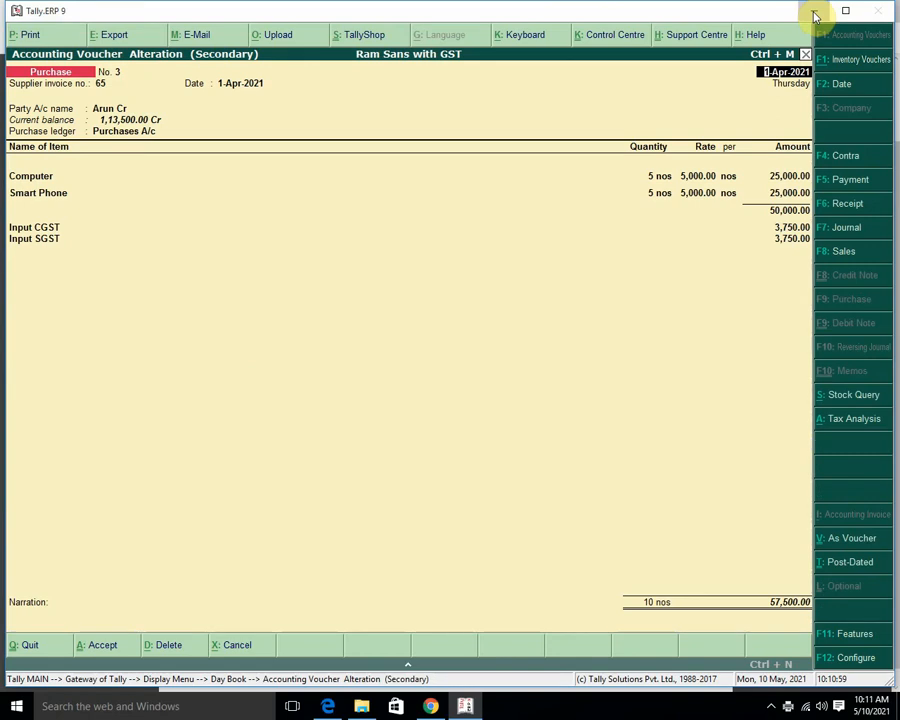
- Minimize Tally, close gst.pdf, and open b1 from the Documents folder to examine the printed purchase invoice
click(815, 15)
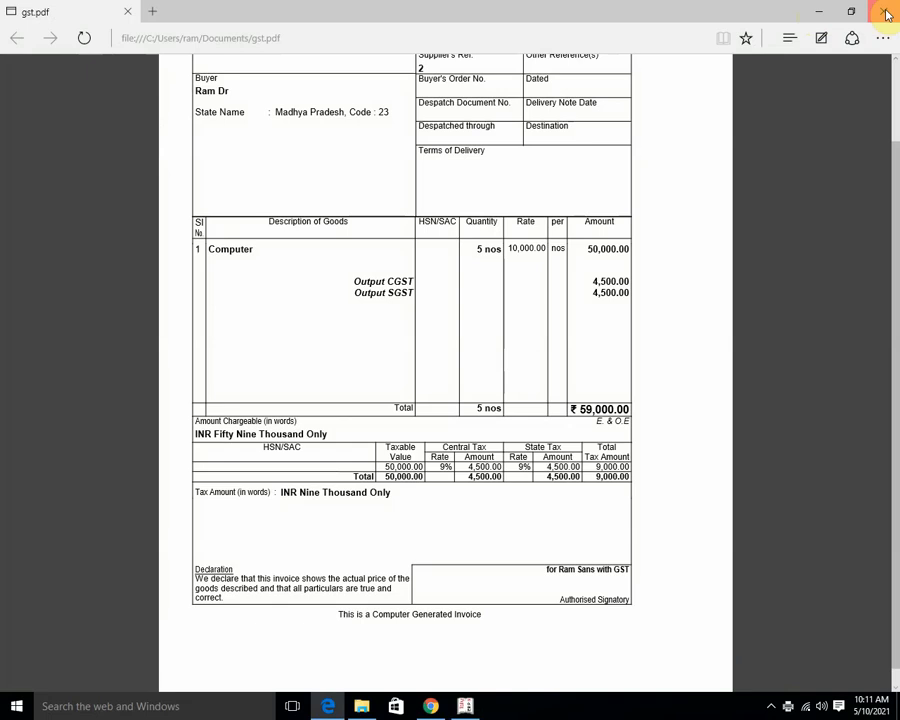
click(886, 13)
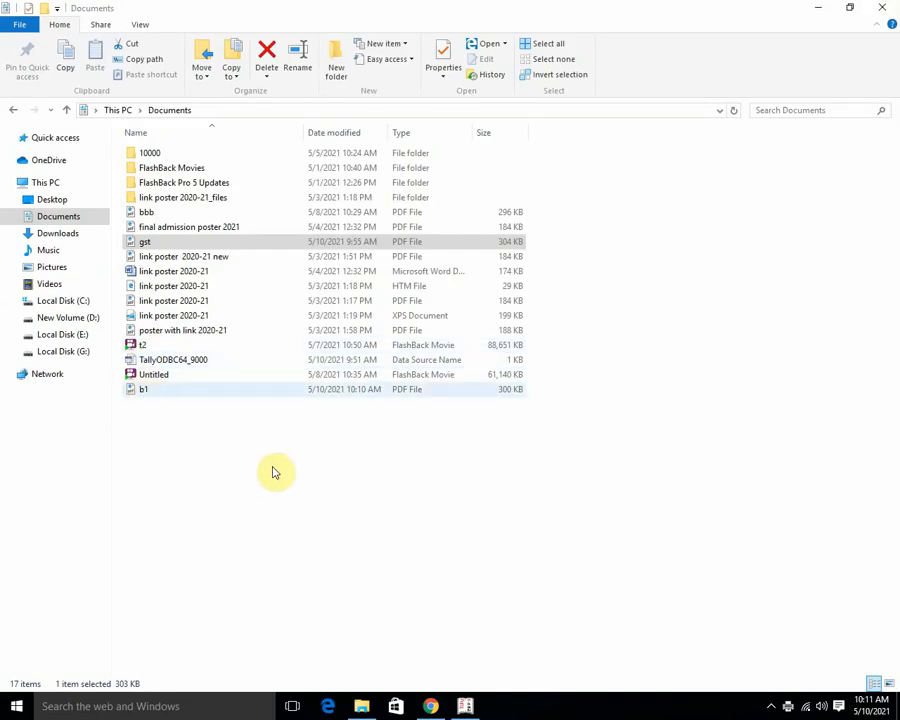
double_click(143, 393)
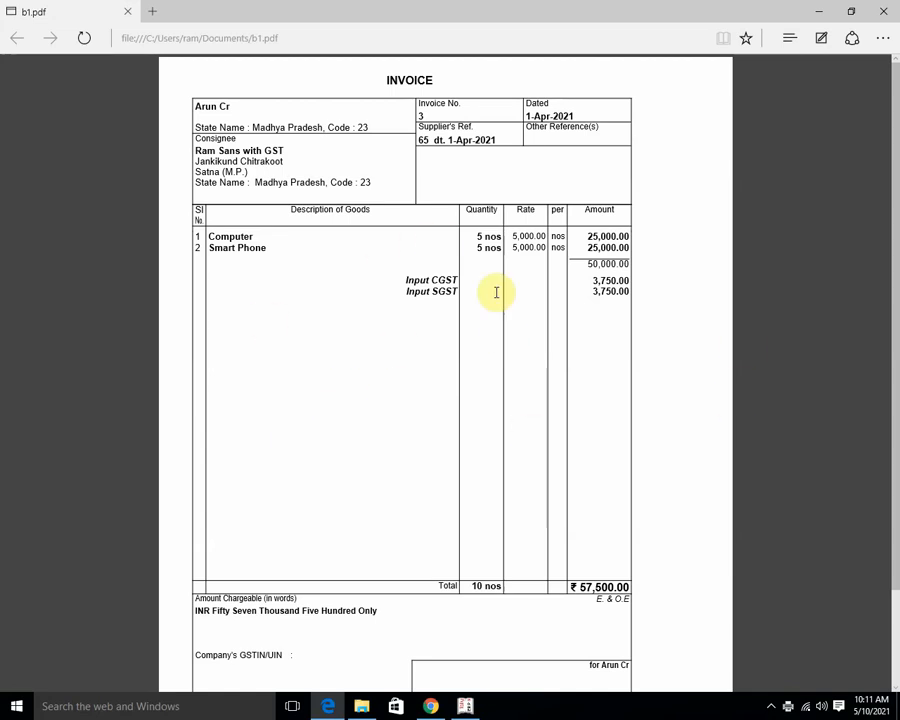
scroll(500, 386, down, 1)
scroll(496, 373, up, 1)
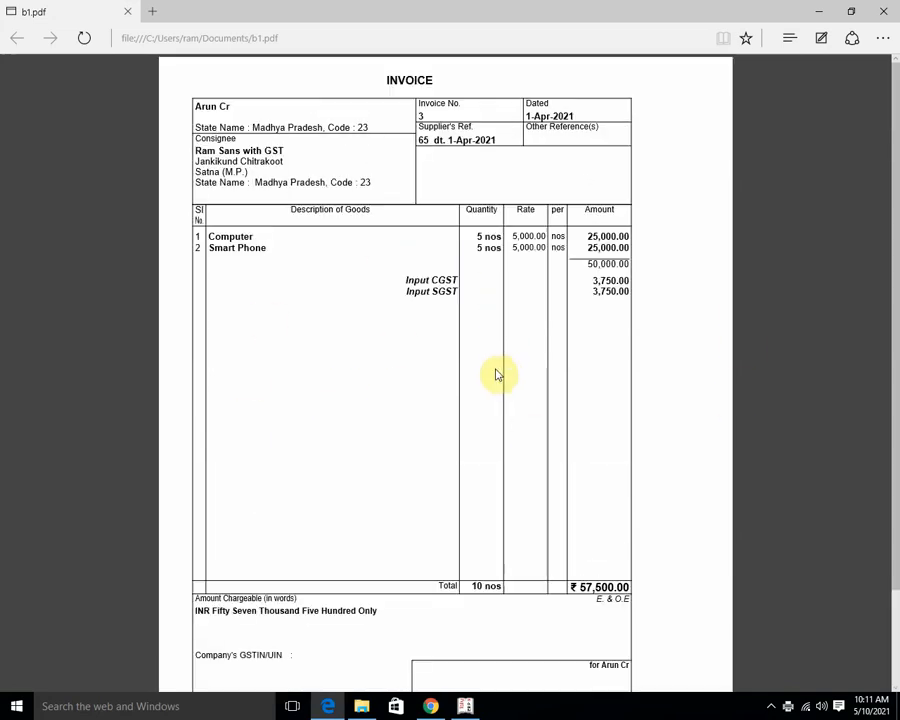
- Close the b1 PDF and the Documents window, refresh the desktop, and switch back to Tally.ERP 9
click(892, 10)
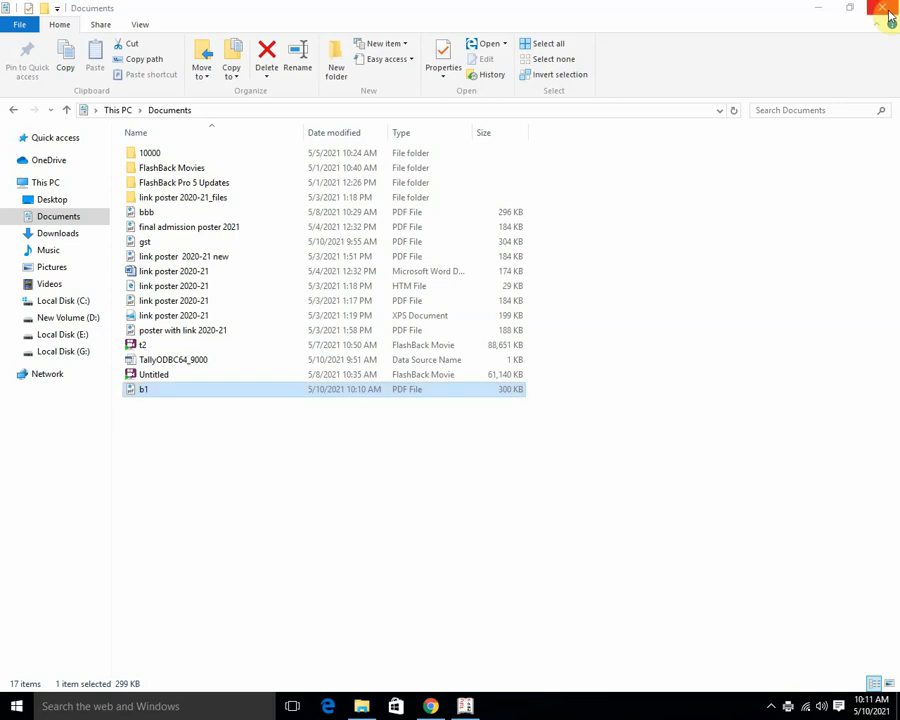
click(887, 10)
right_click(517, 315)
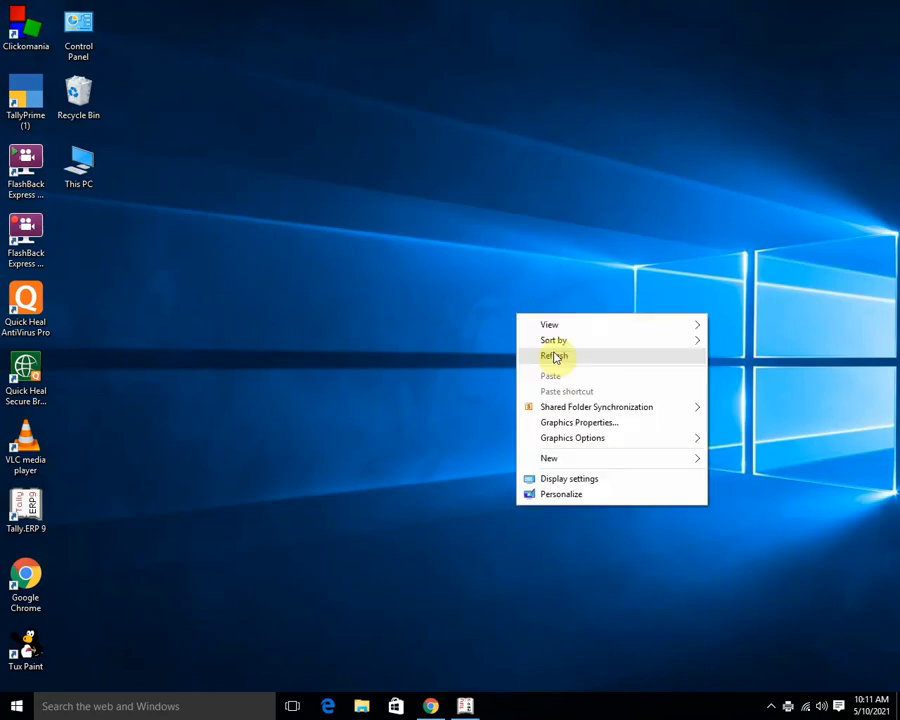
click(554, 357)
click(465, 705)
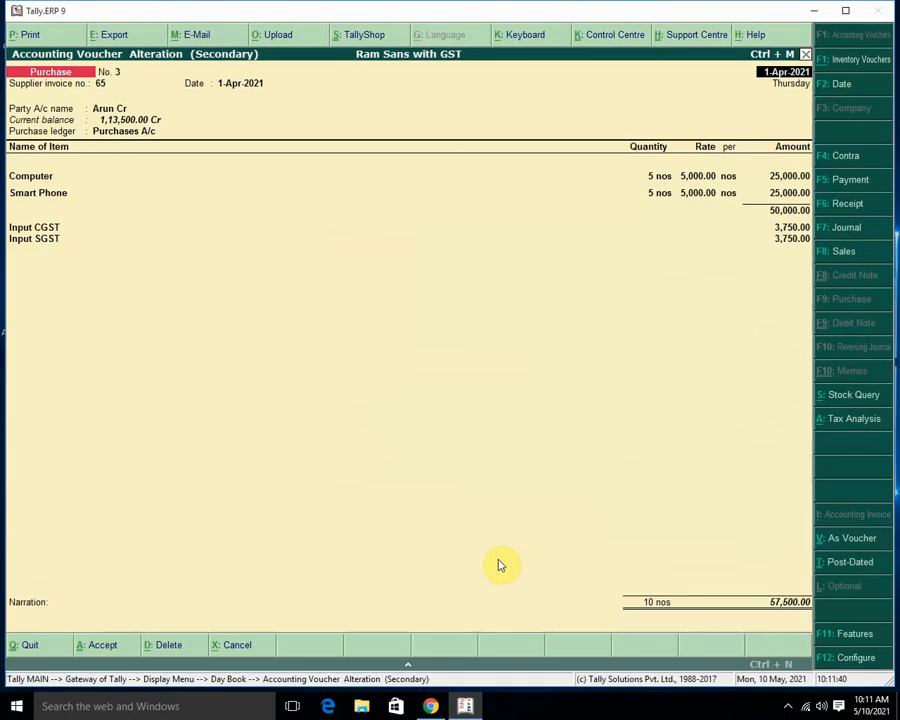